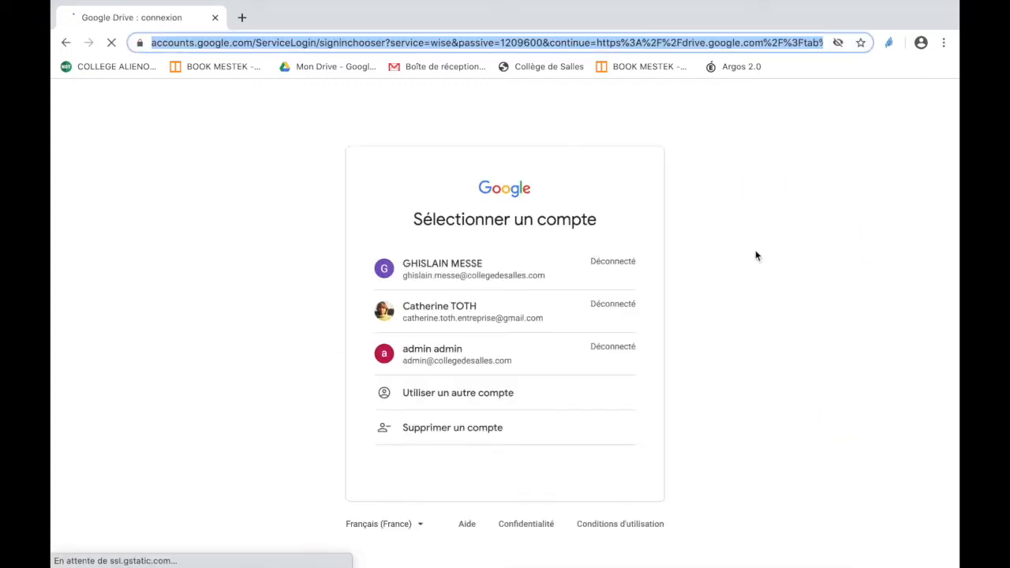
Sign in to Google Drive with the teacher's school account by entering the account password
left_click(476, 270)
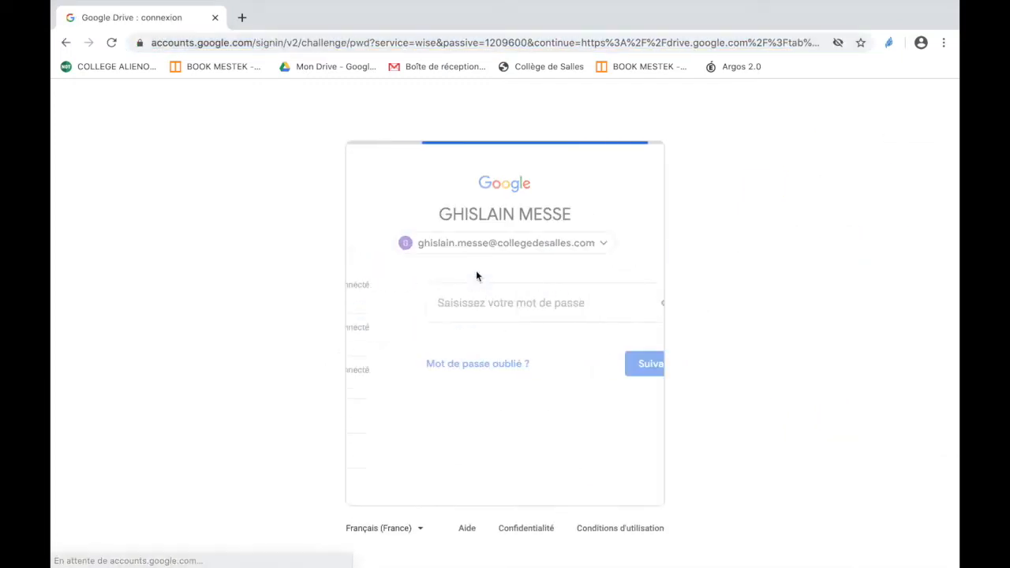
left_click(603, 377)
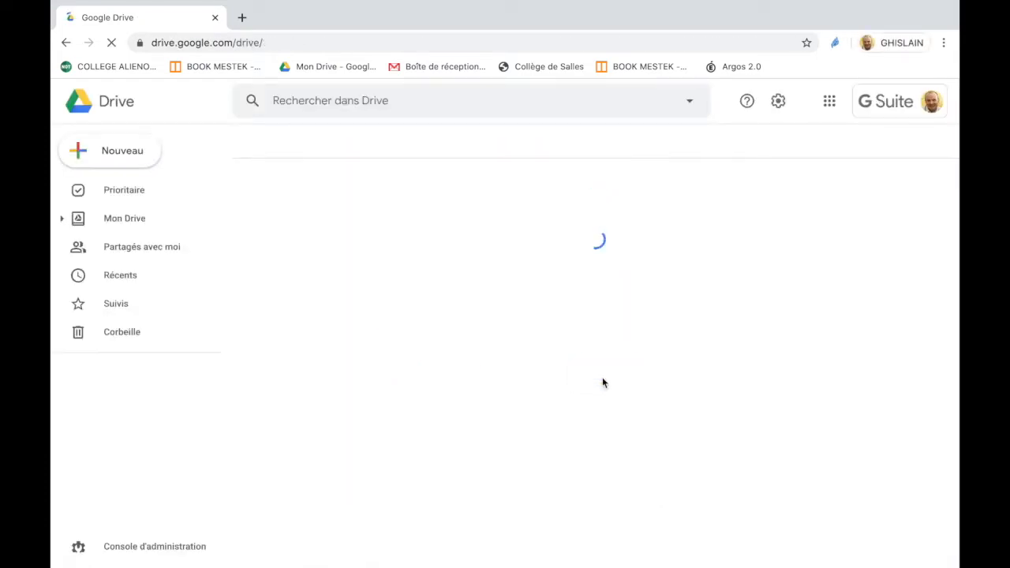
Create a SketchUp for Schools model from Google Drive and sign in to SketchUp with the same school Google account
left_click(126, 152)
mouse_move(170, 319)
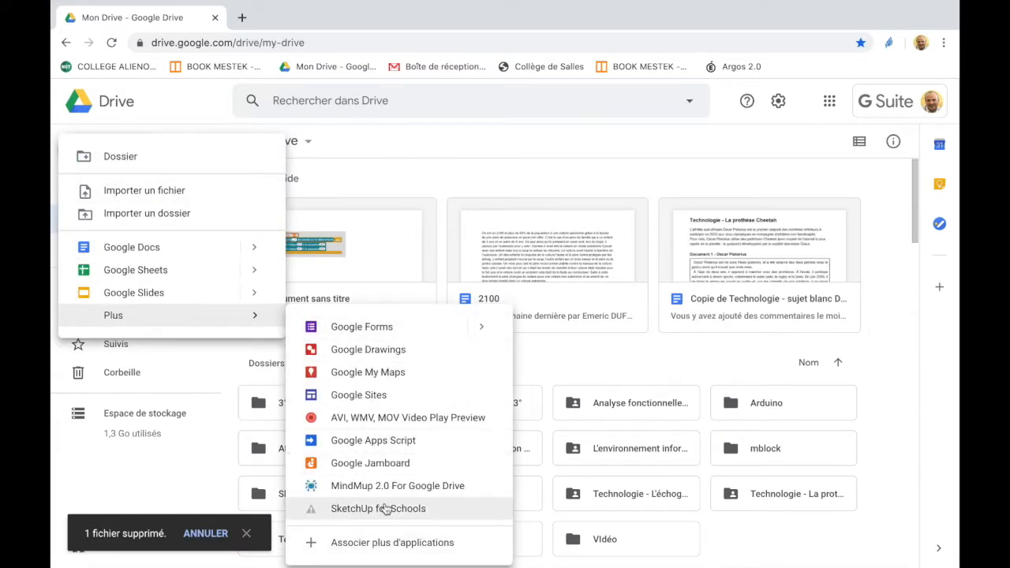
scroll(385, 509, "up", 5, "ctrl")
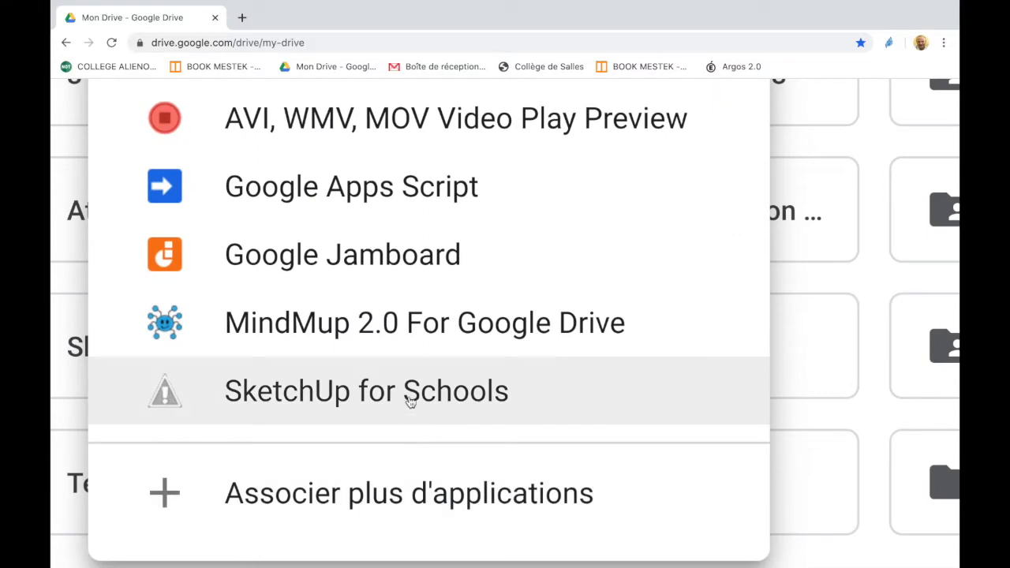
left_click(409, 392)
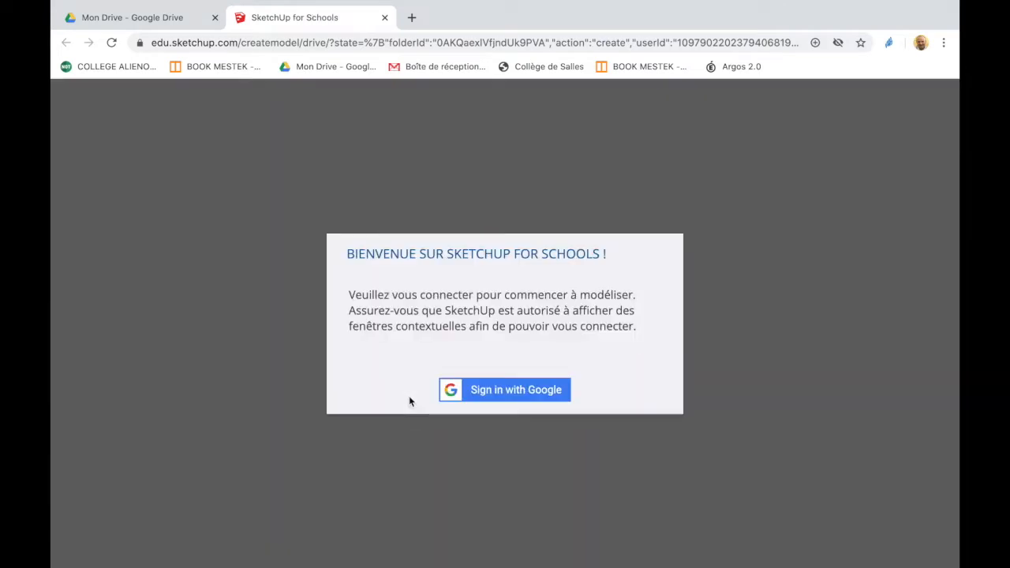
left_click(512, 395)
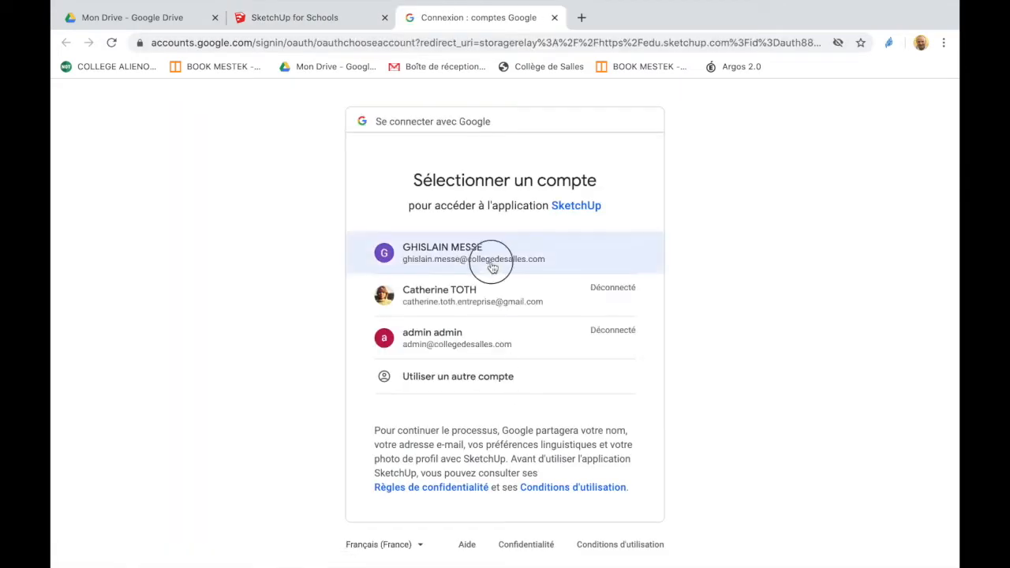
left_click(491, 264)
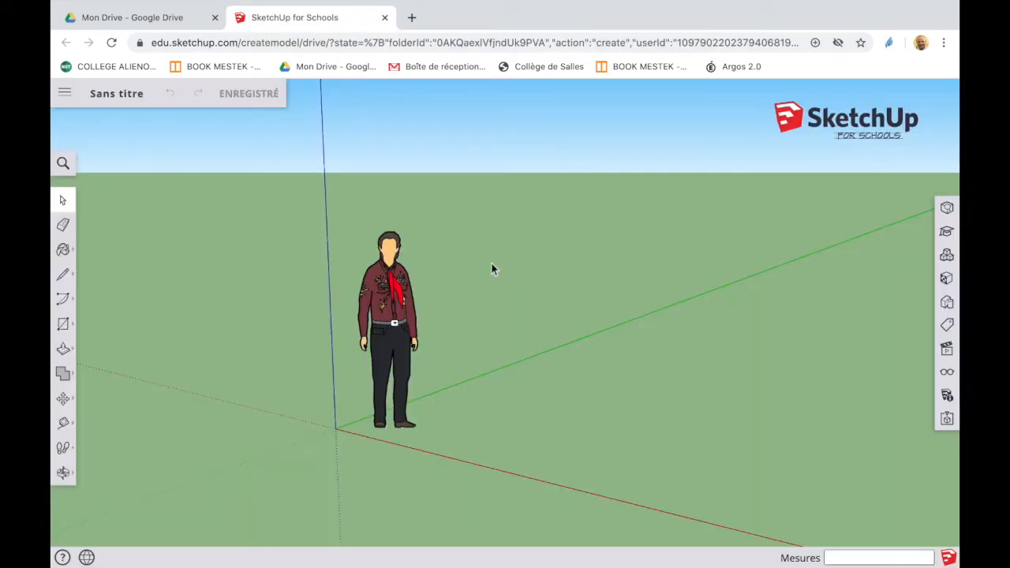
Name the untitled model "Hand Spinner 2" and save it in the Sketchup folder on Google Drive
left_click(120, 92)
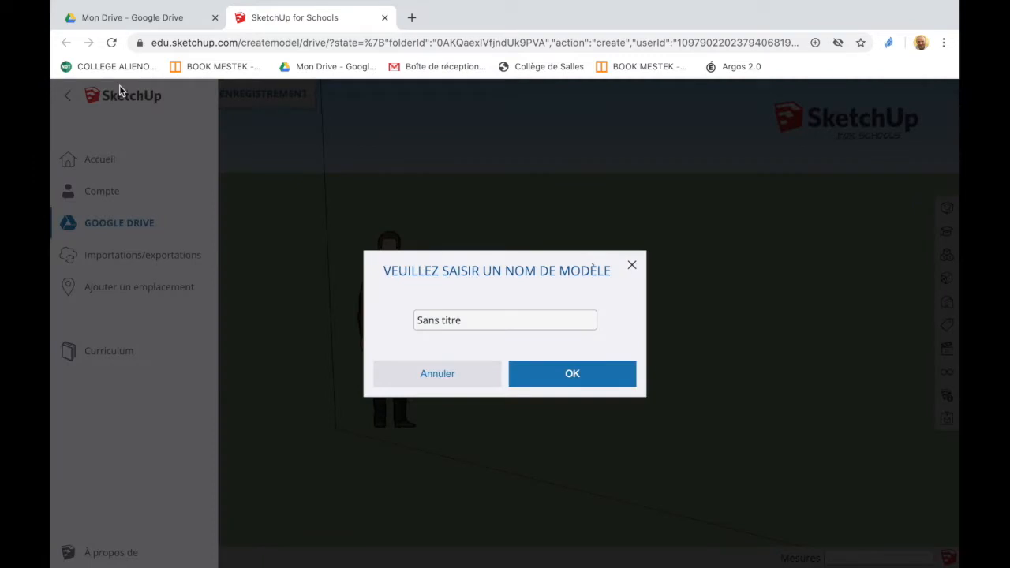
left_click(469, 321)
type("Hand")
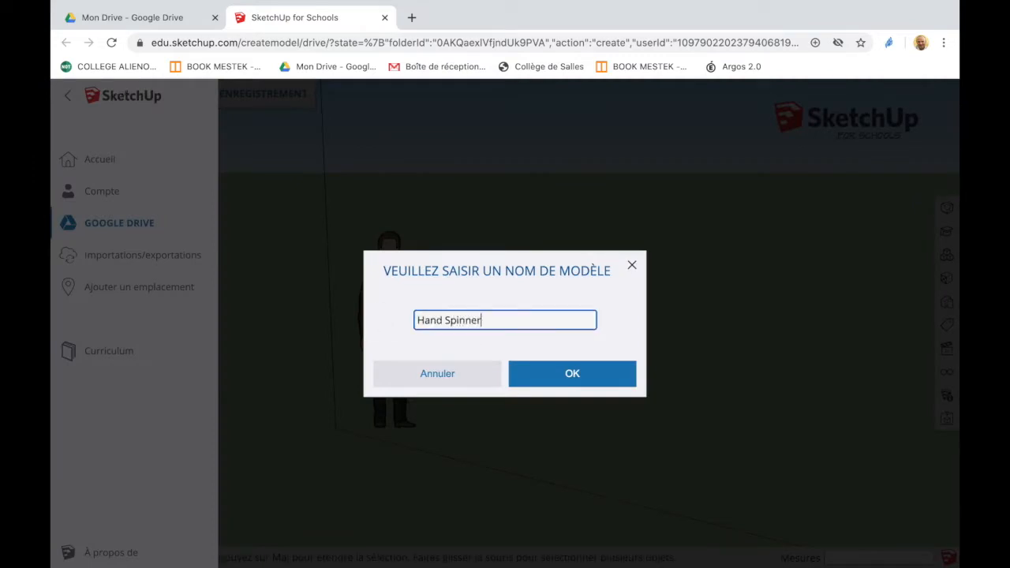
left_click(586, 375)
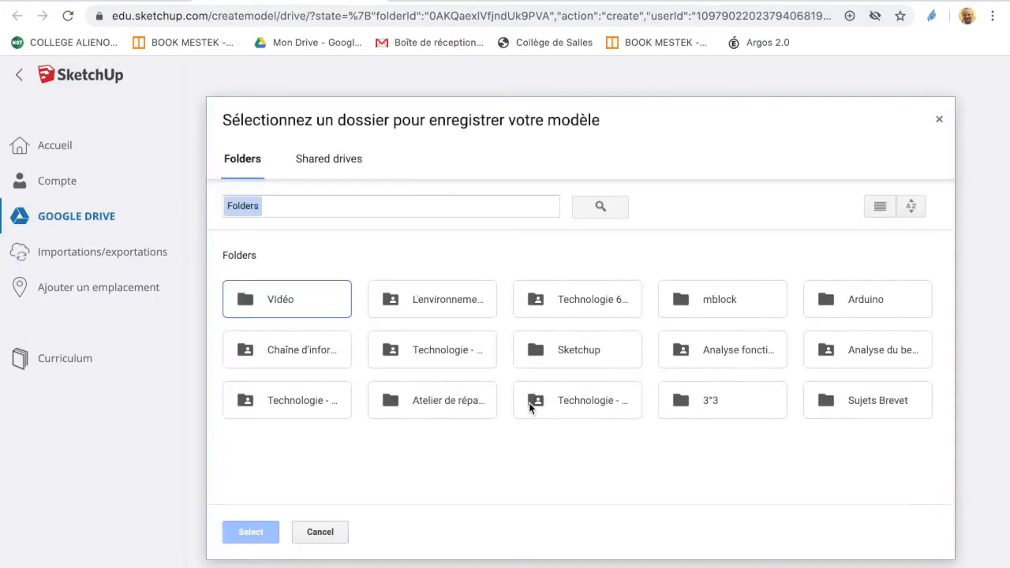
left_click(581, 356)
left_click(264, 531)
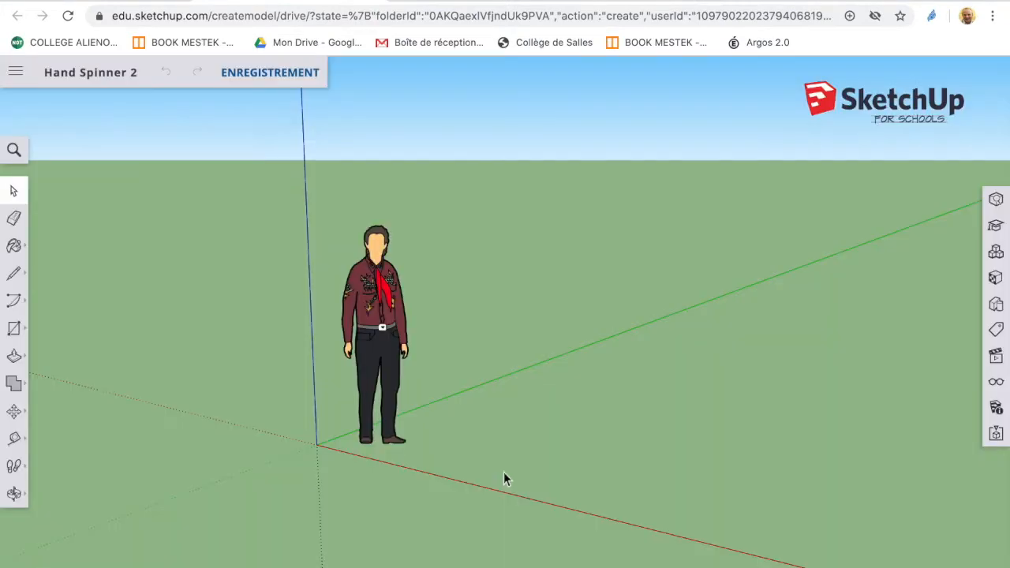
Hide the default person figure and align the view to the drawing axes
right_click(392, 302)
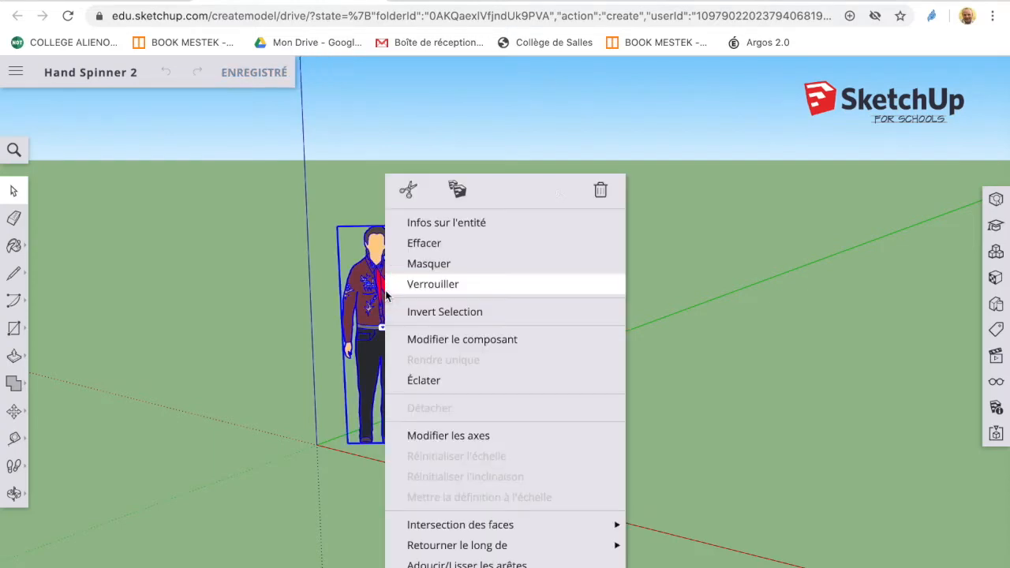
left_click(443, 273)
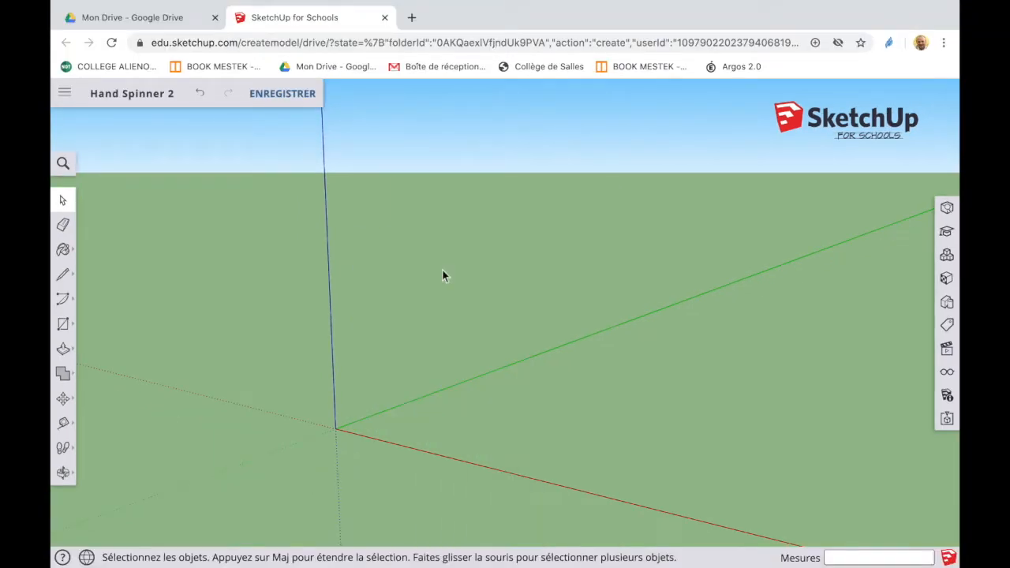
right_click(337, 432)
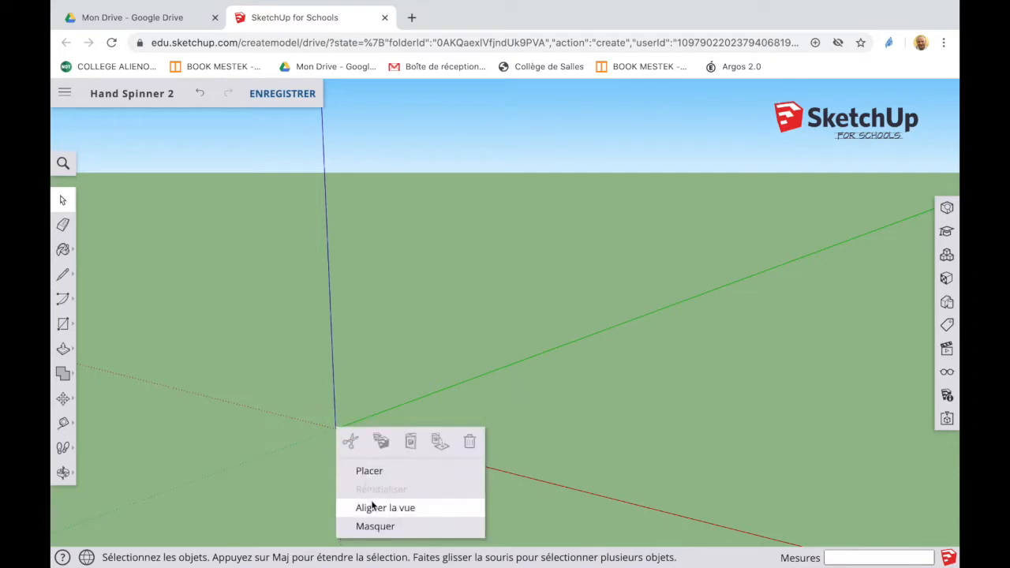
left_click(373, 508)
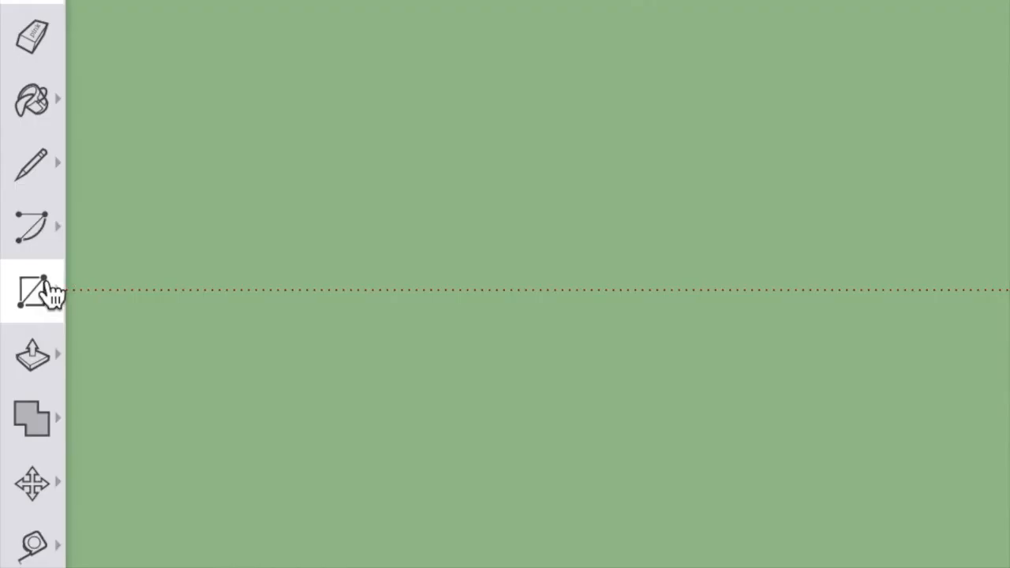
Draw a circle centred on the origin with a radius of 11
left_click(67, 324)
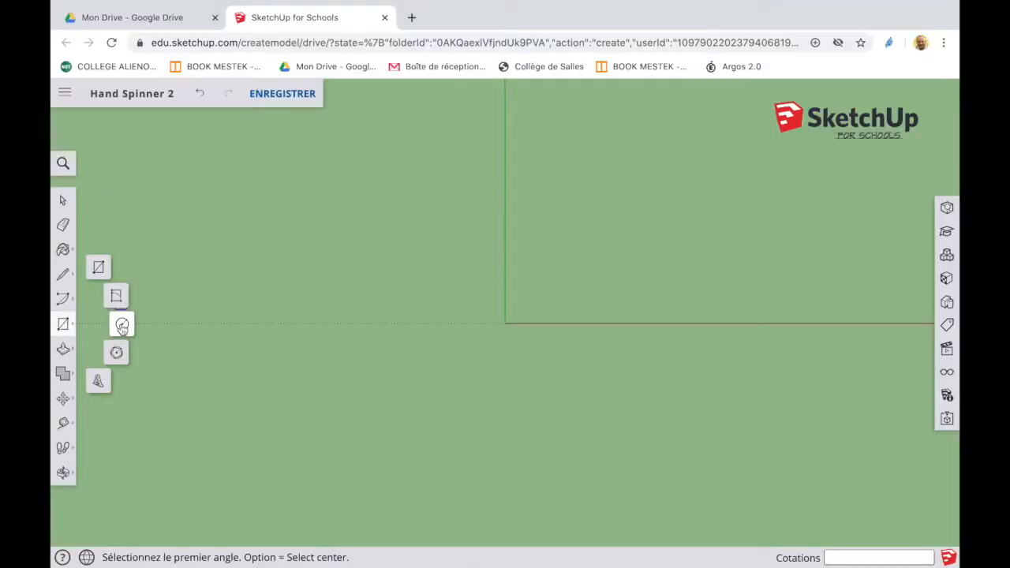
left_click(122, 326)
left_click(506, 323)
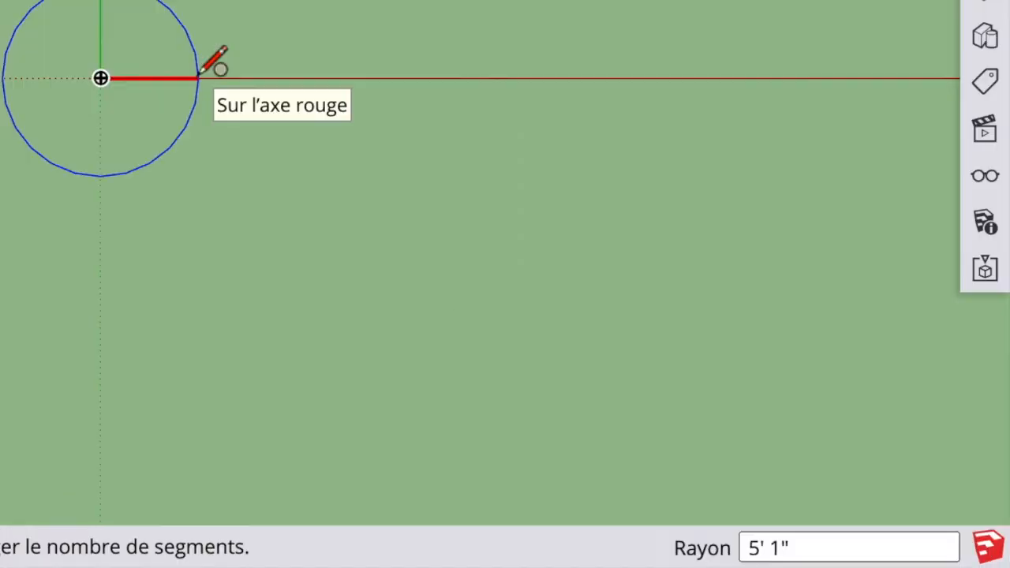
type("11")
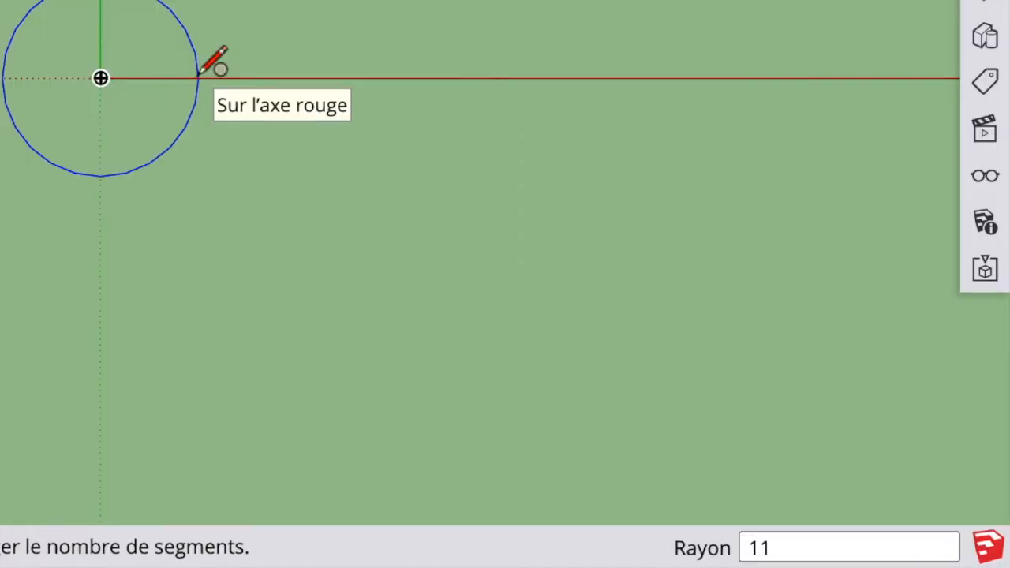
key("Return")
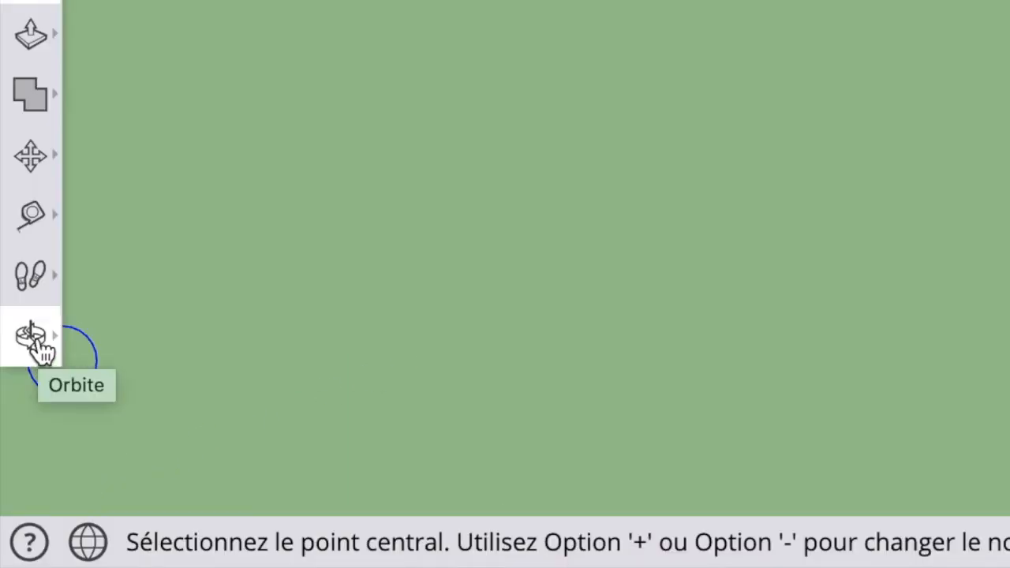
Create a Protractor guide line through the origin at 30 degrees above the positive red axis
left_click(37, 345)
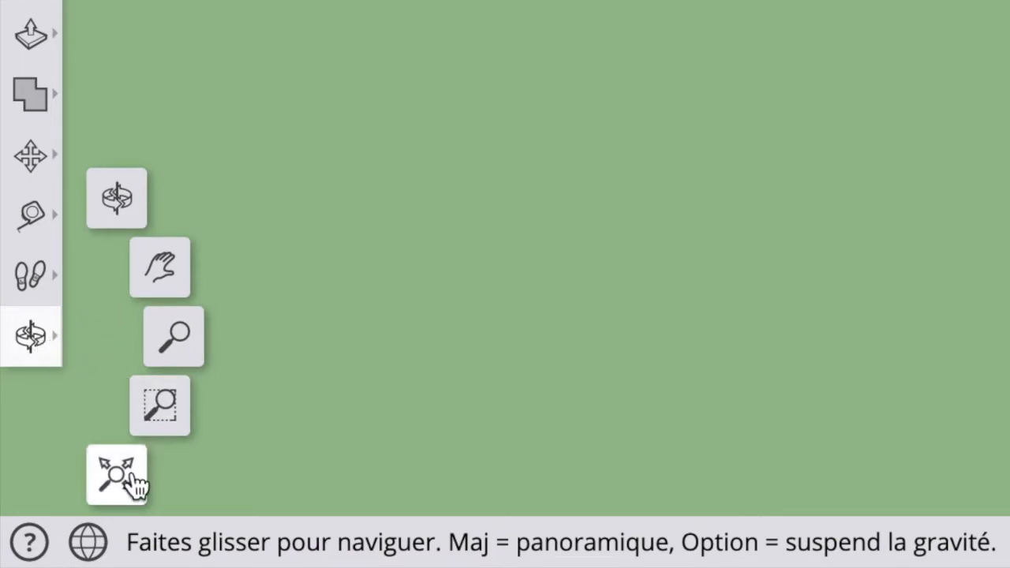
left_click(116, 476)
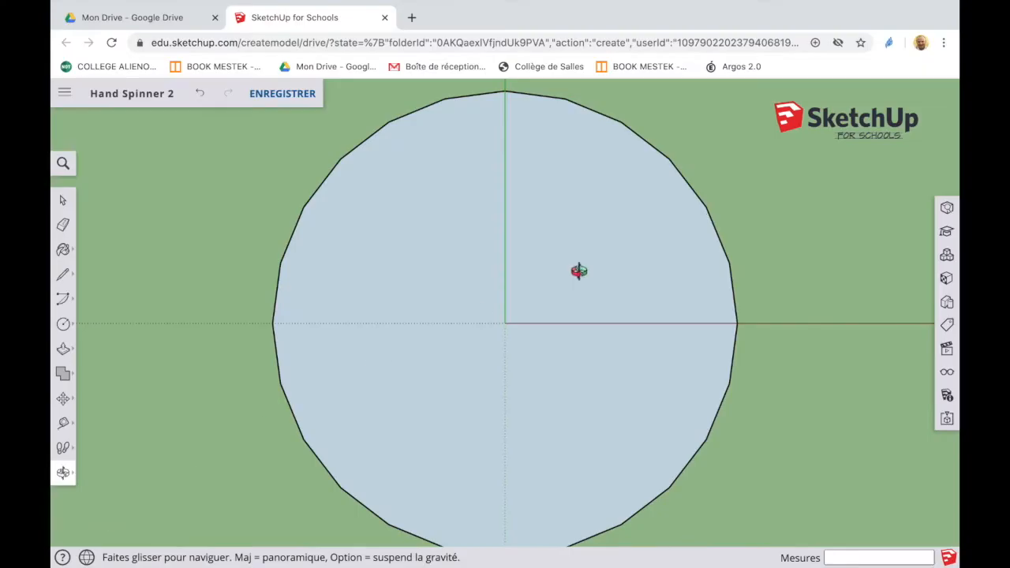
scroll(780, 218, "up", 2)
scroll(780, 218, "down", 5)
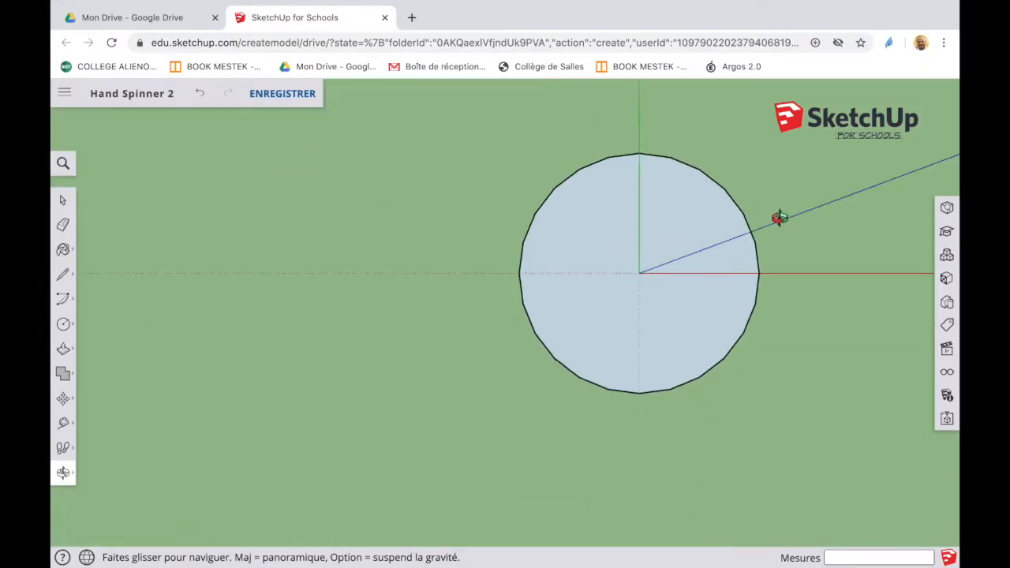
scroll(779, 218, "up", 1)
scroll(779, 218, "up", 2)
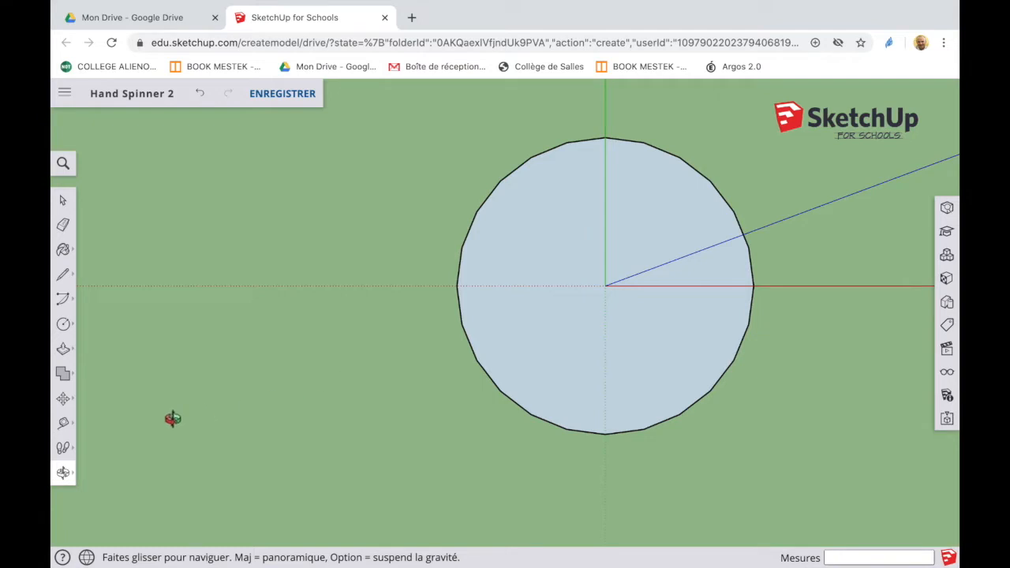
left_click(65, 427)
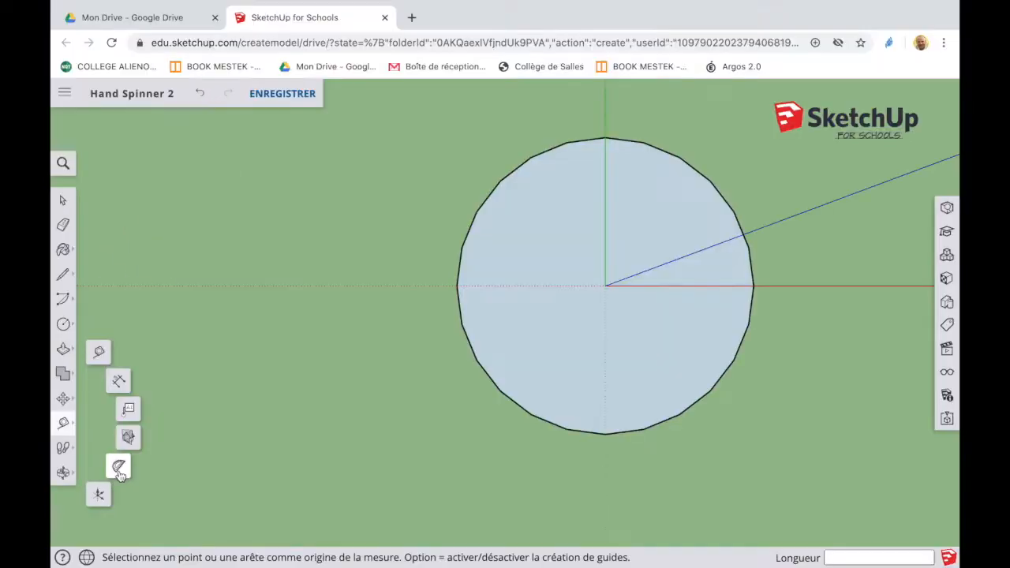
left_click(119, 468)
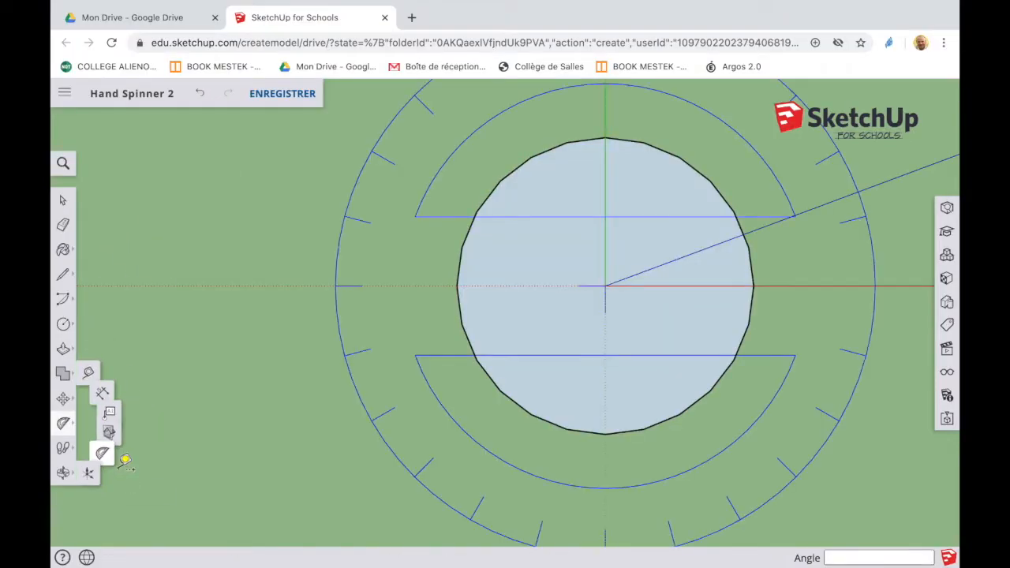
left_click(606, 286)
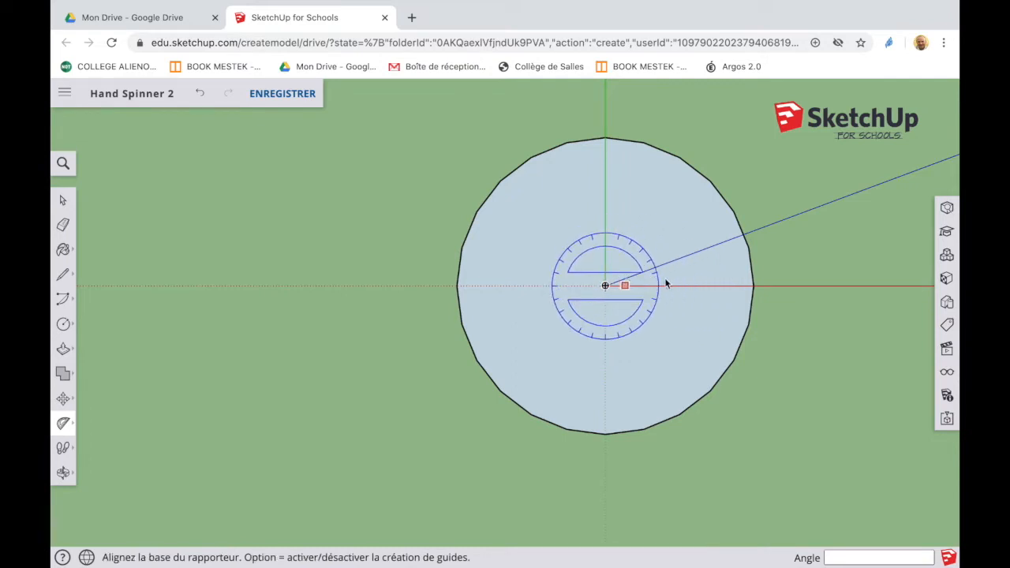
left_click(851, 286)
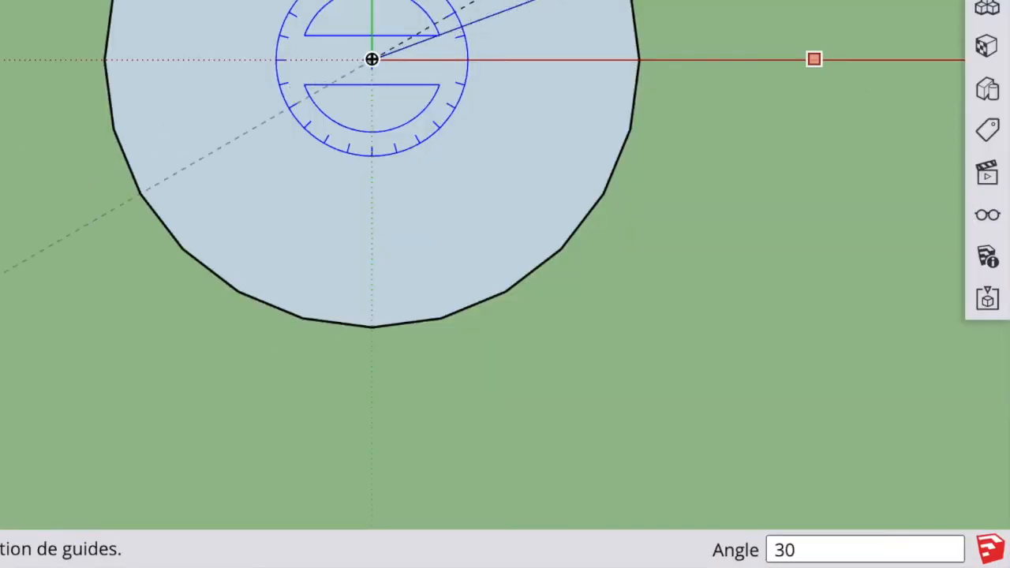
left_click(819, 162)
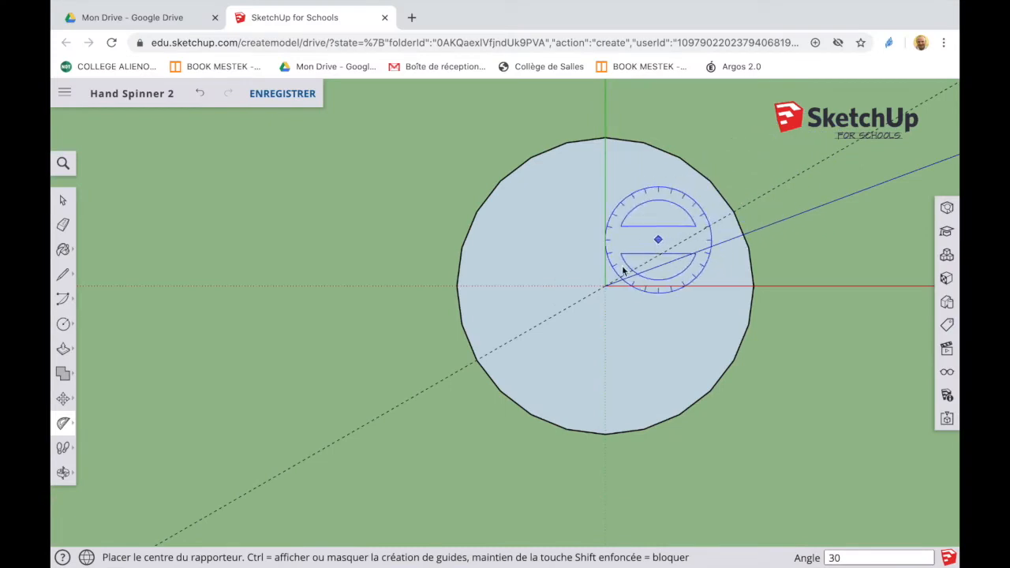
Create a second Protractor guide line through the origin at 30 degrees above the negative red axis
left_click(605, 285)
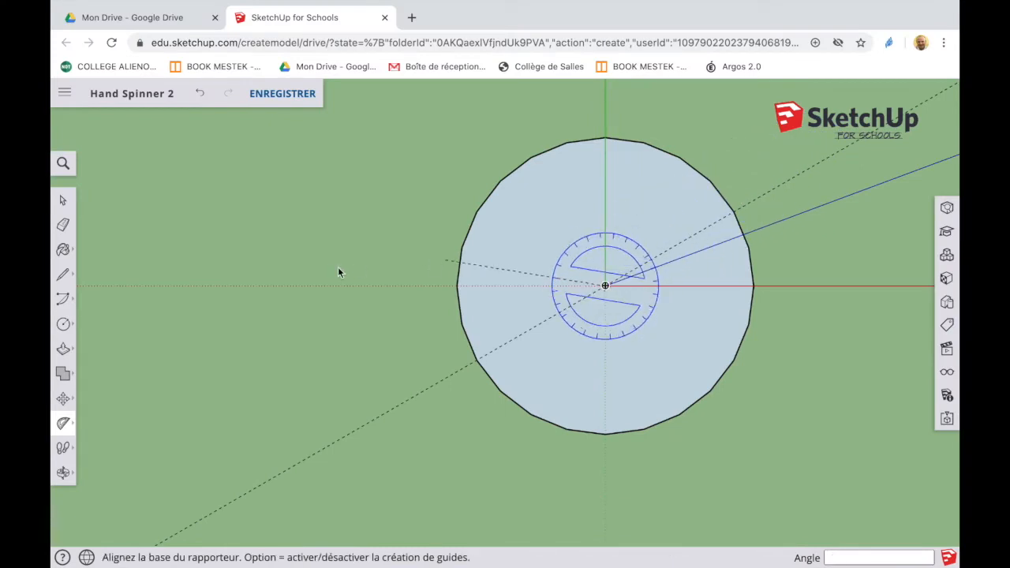
left_click(251, 285)
type("30")
key("Return")
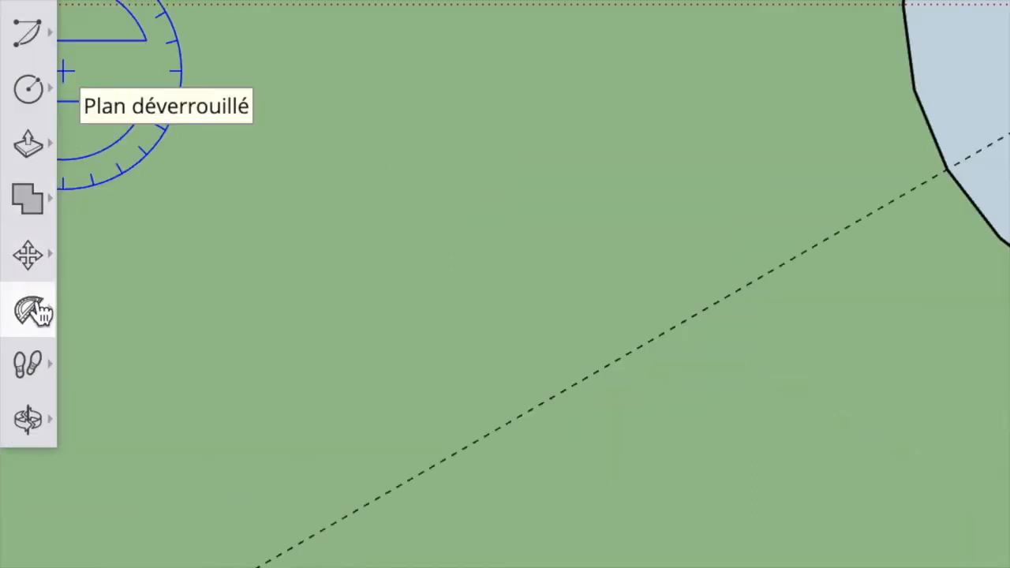
Add a Tape Measure guide line through the circle's centre along the green axis
left_click(40, 314)
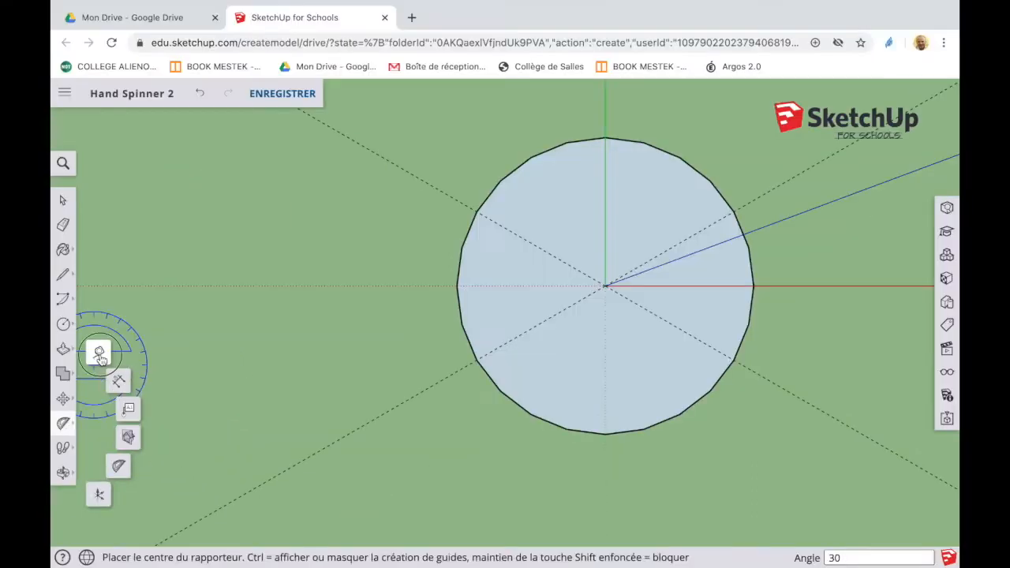
left_click(107, 152)
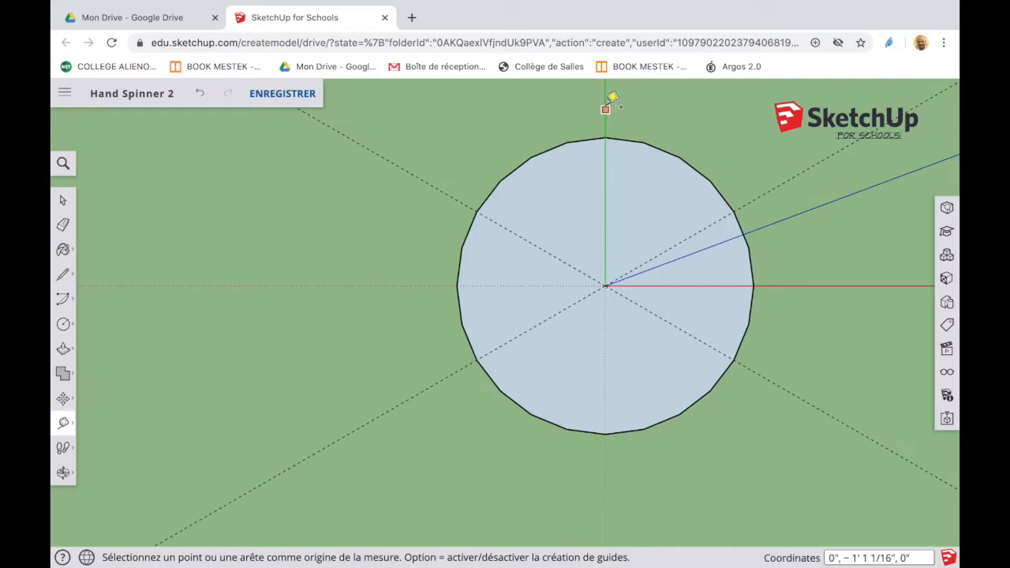
left_click(606, 101)
left_click(606, 513)
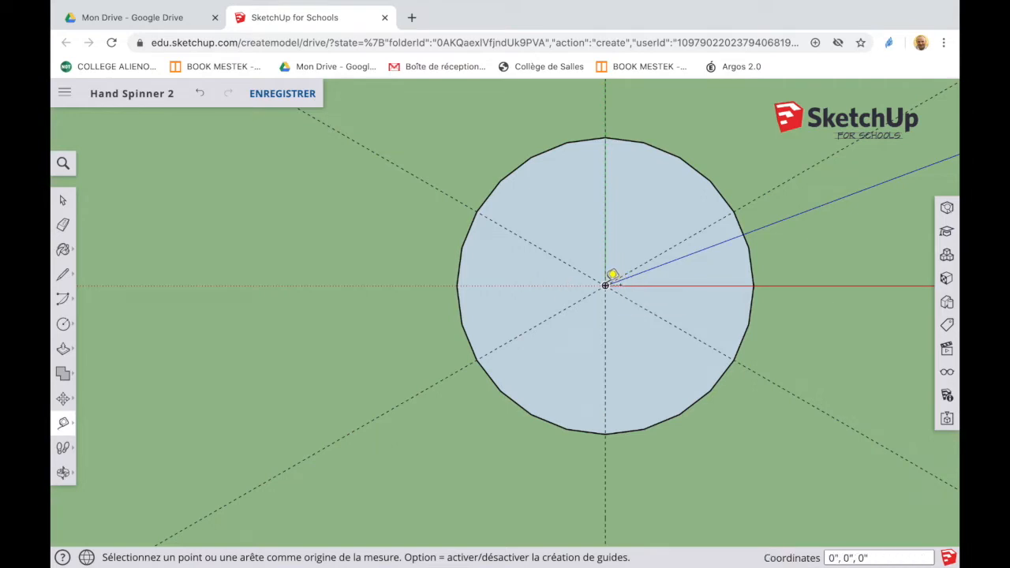
Place a guide point 28 from the origin along the 30-degree guide on the positive side of the red axis
left_click(606, 285)
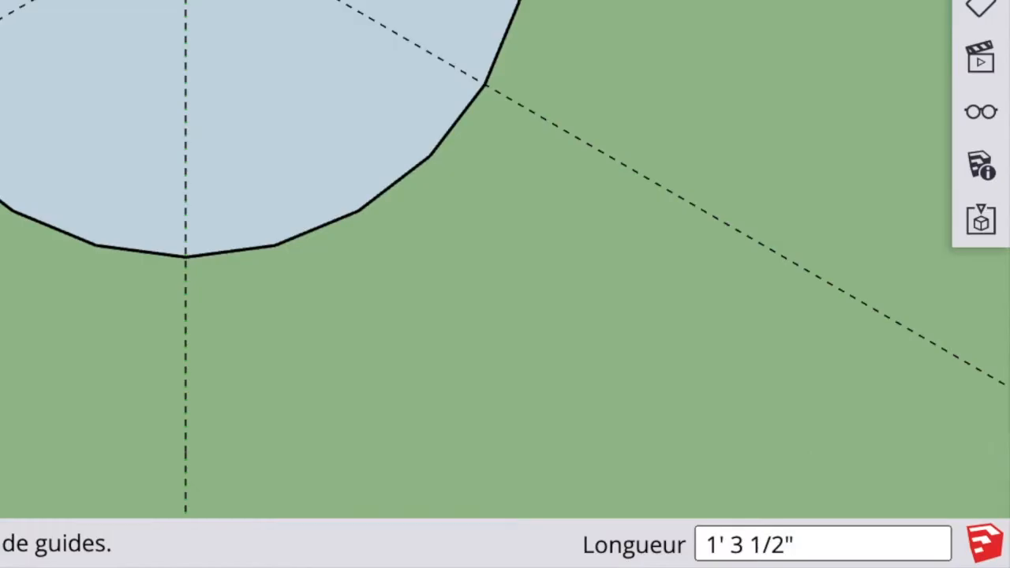
type("28")
key("Return")
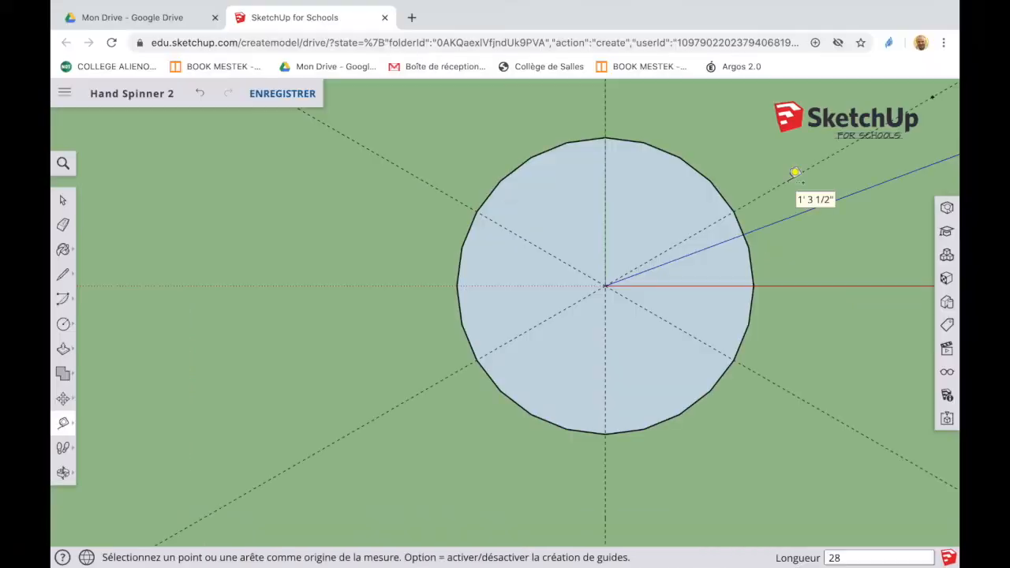
Place guide points 28 from the origin along the 30-degree guide above the negative red axis and along the negative green axis
left_click(606, 285)
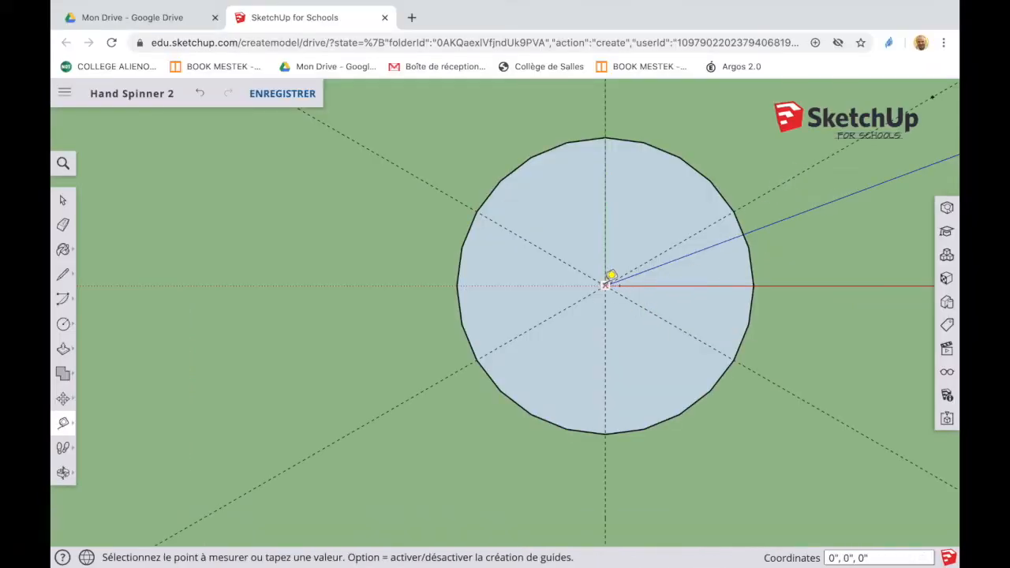
left_click(370, 153)
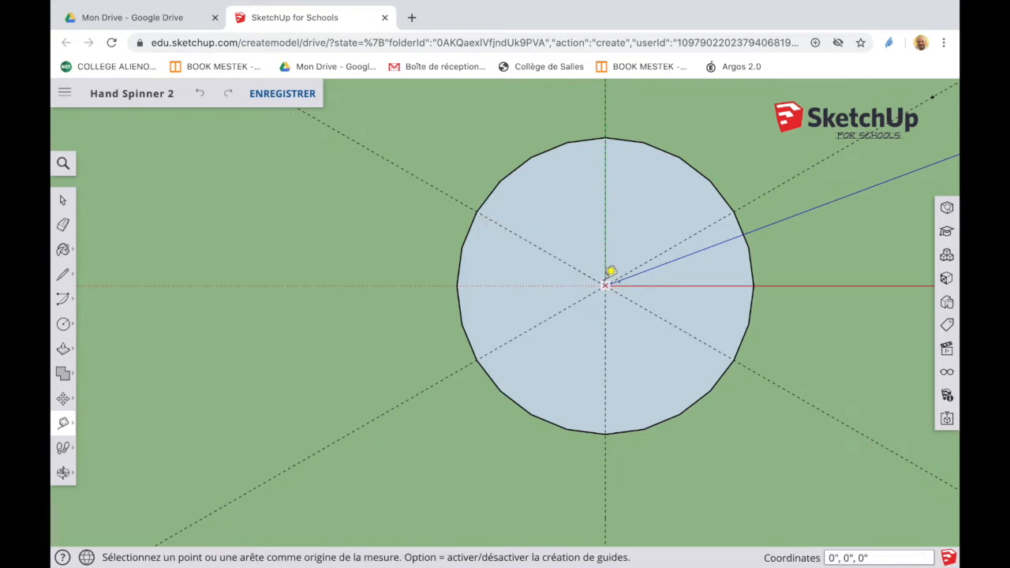
left_click(606, 284)
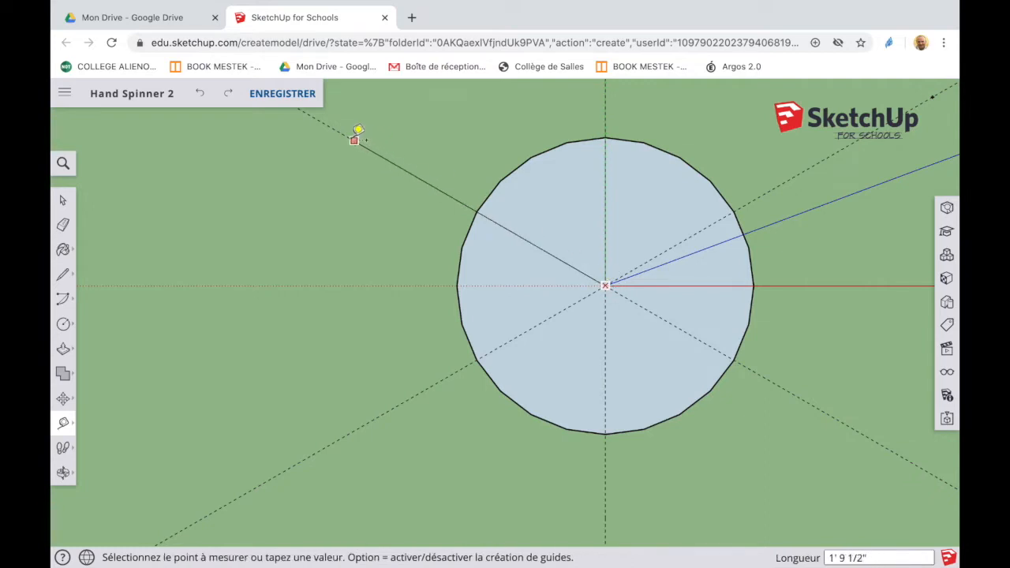
left_click(344, 134)
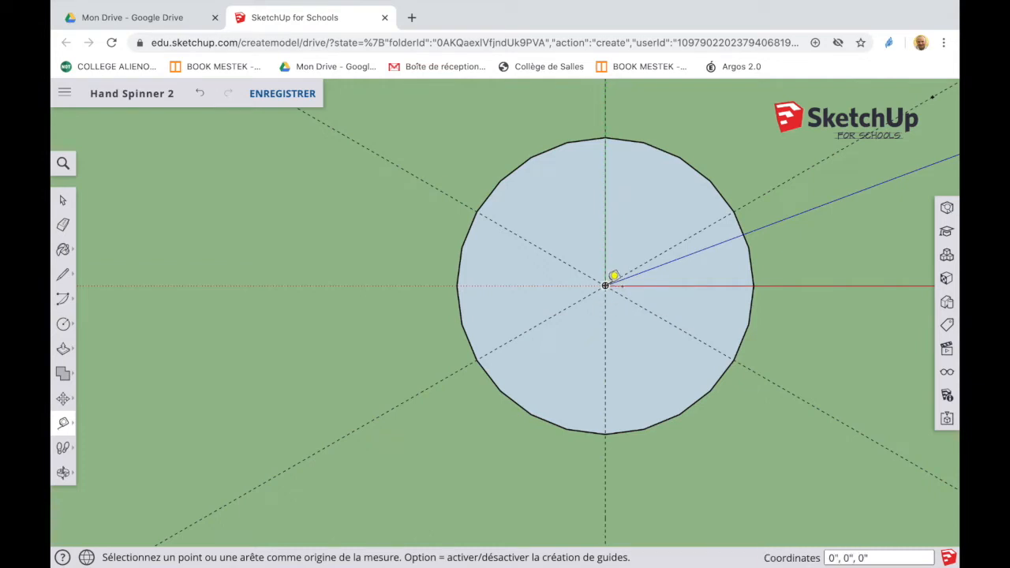
left_click(605, 285)
type("28")
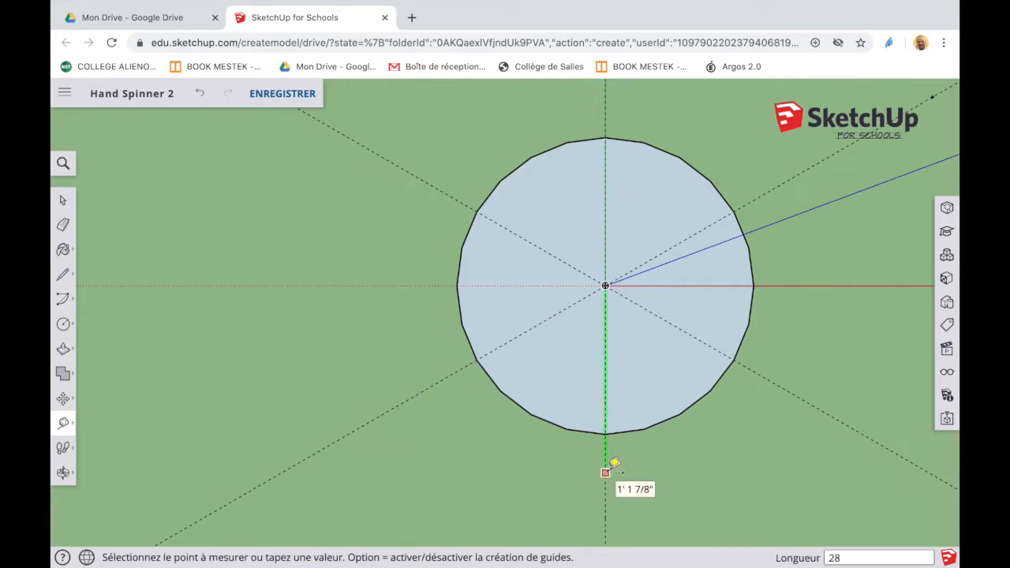
key("Return")
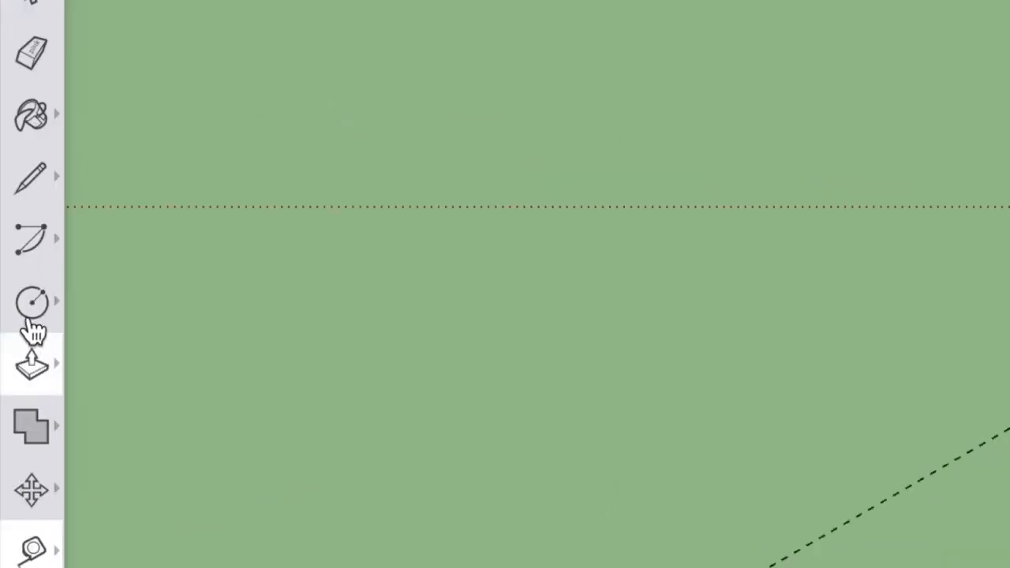
Draw a circle of radius 11 centred on the guide point above the negative red axis
left_click(64, 325)
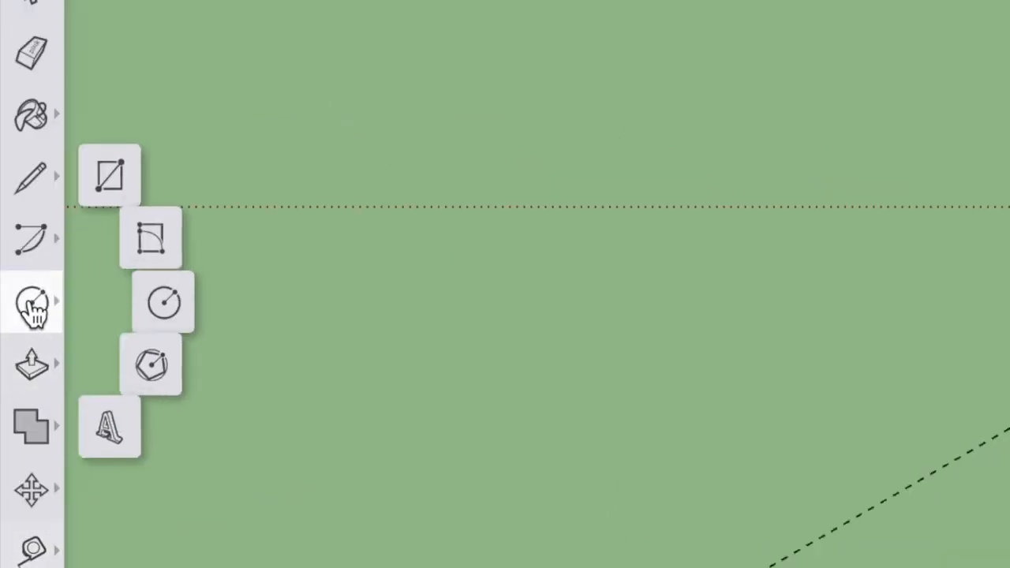
left_click(184, 300)
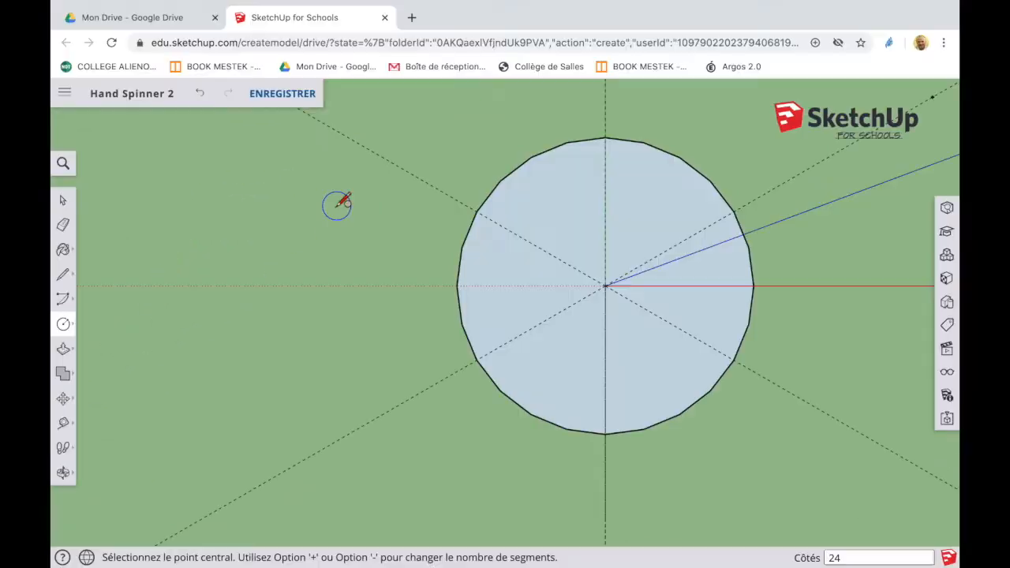
scroll(339, 203, "down", 1)
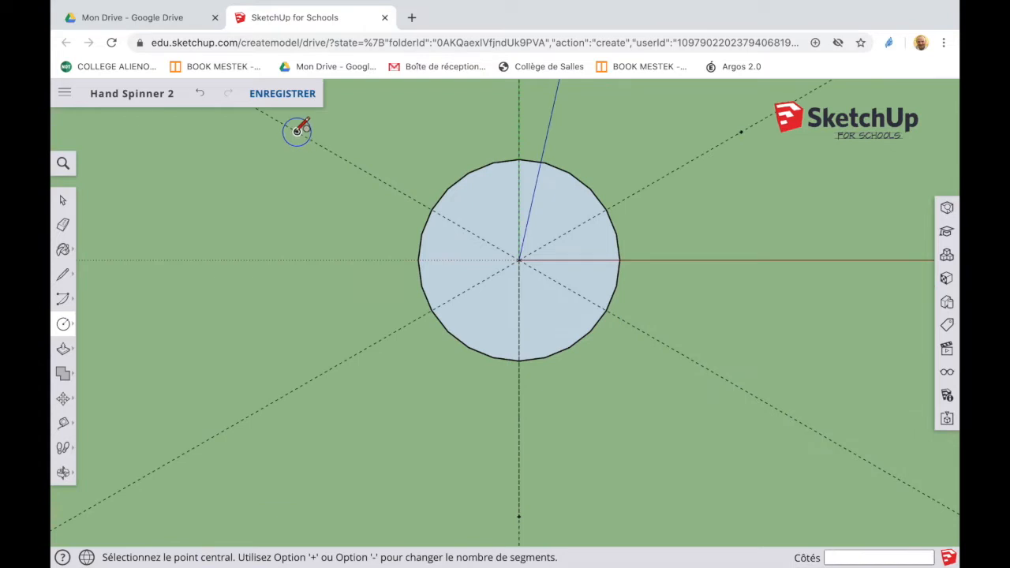
left_click(297, 132)
type("11")
key("Return")
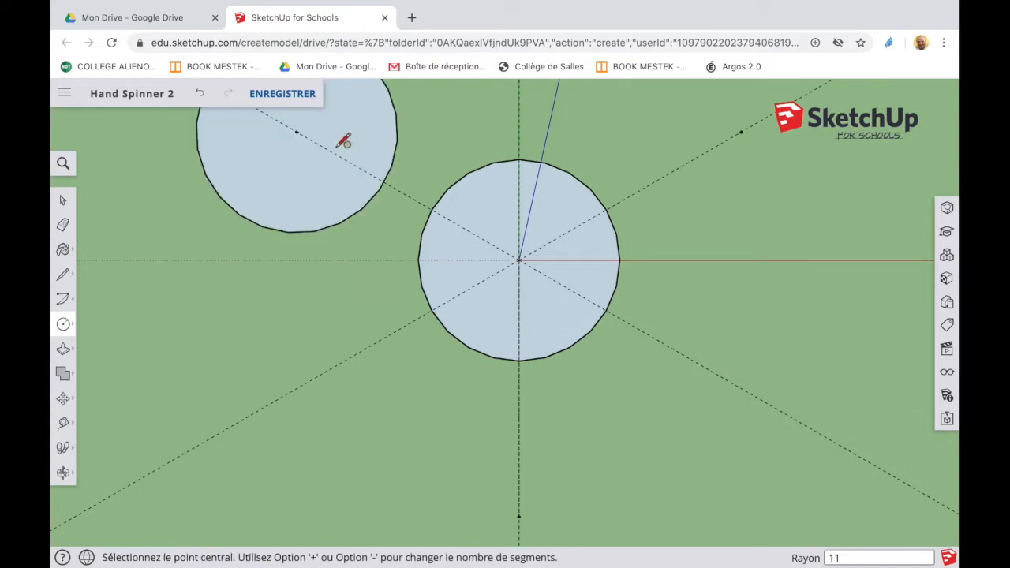
Draw circles of radius 11 on the guide point above the positive red axis and the one on the negative green axis
left_click(743, 130)
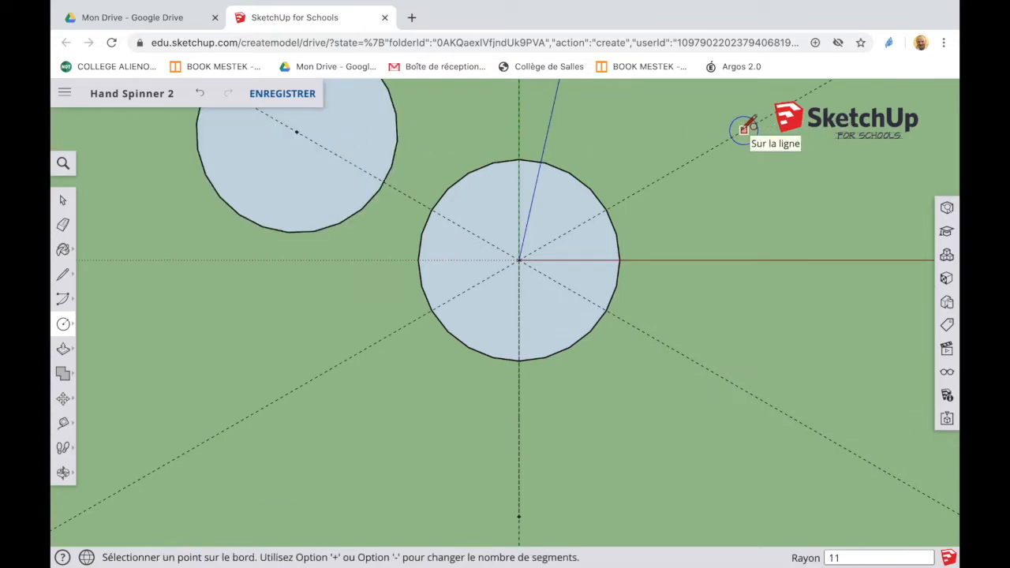
type("11")
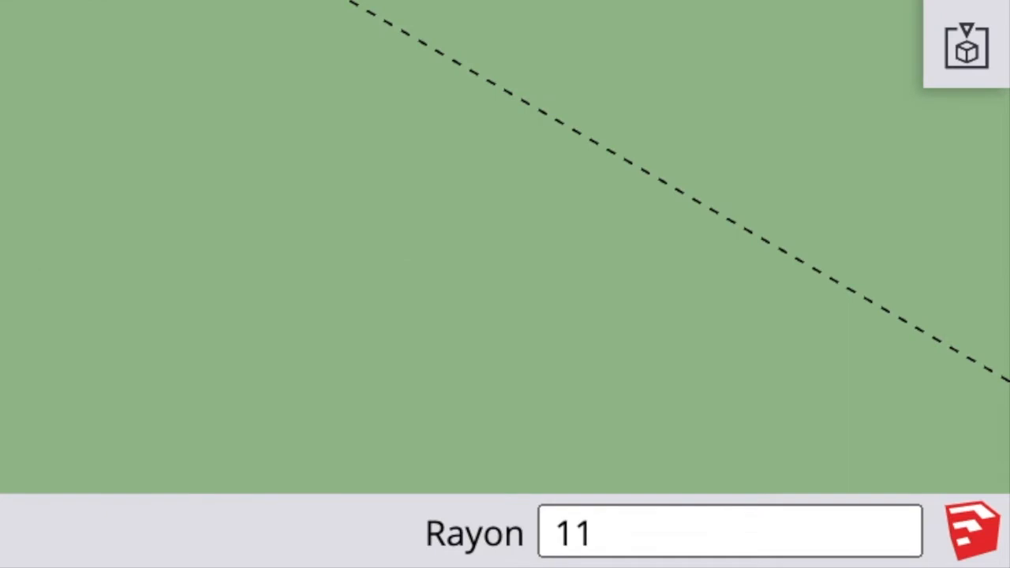
key("Return")
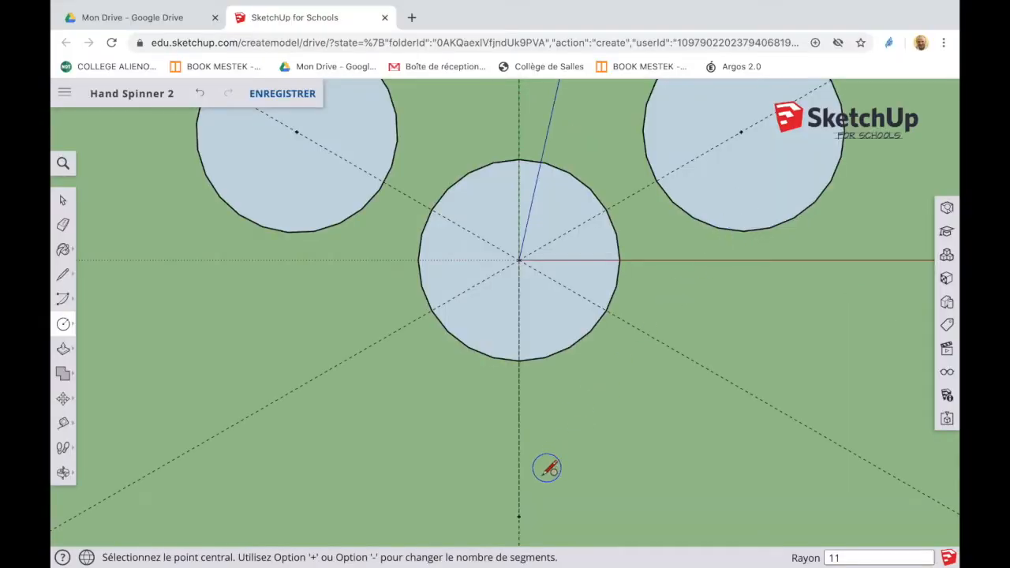
left_click(518, 516)
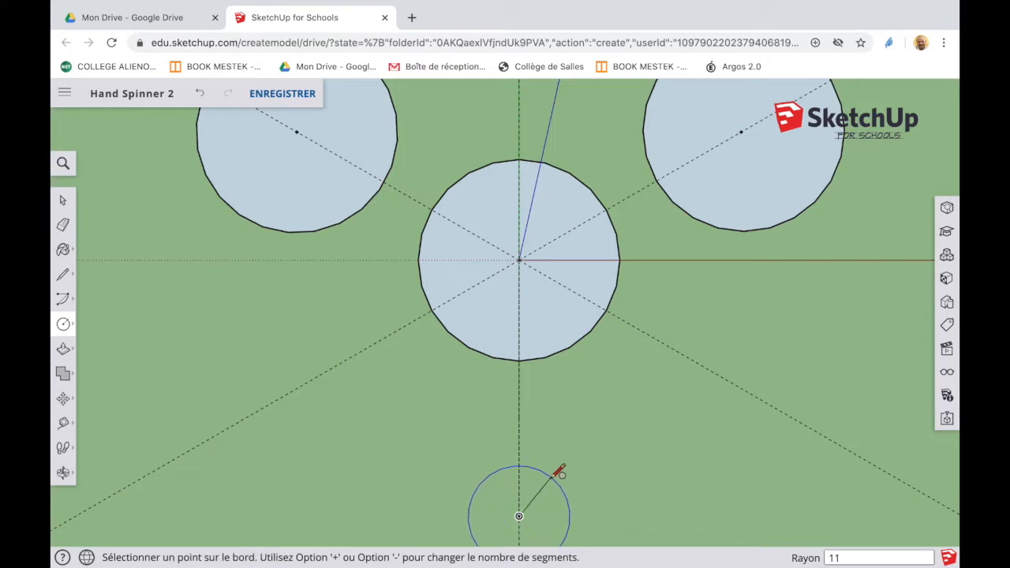
key("Return")
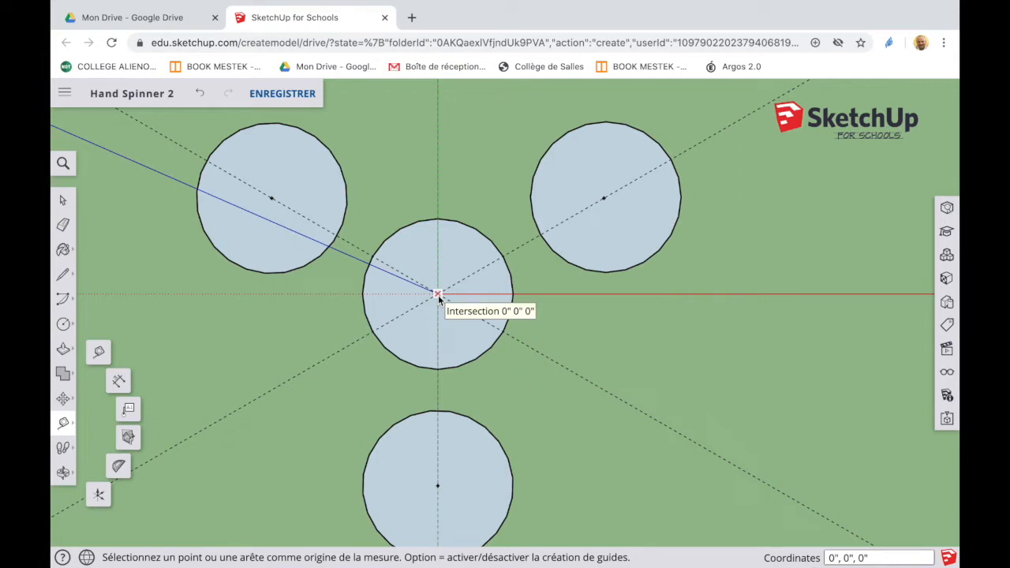
Place a Tape Measure guide point 48 from the origin along the 30-degree guide above the negative red axis
left_click(438, 295)
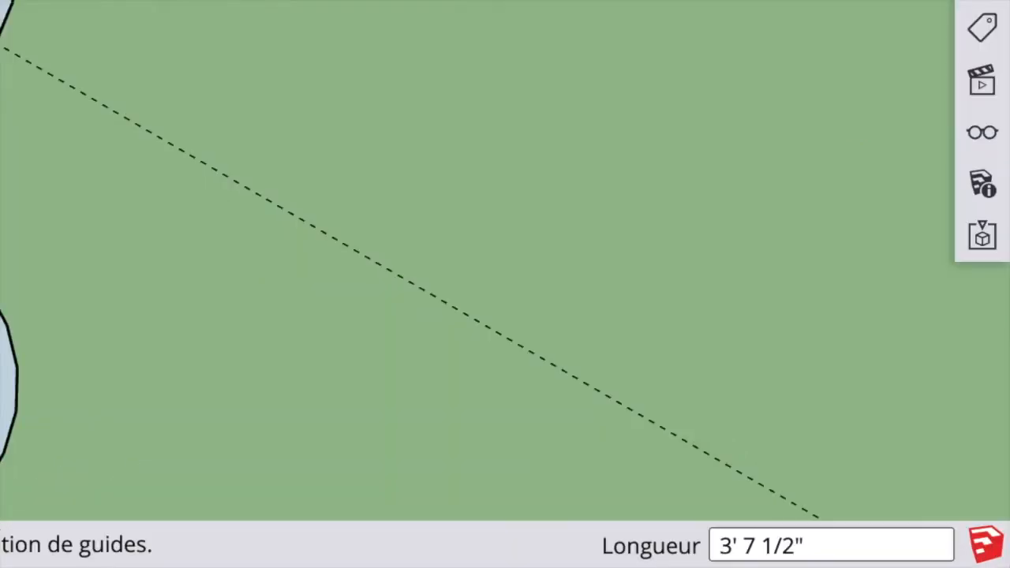
type("4")
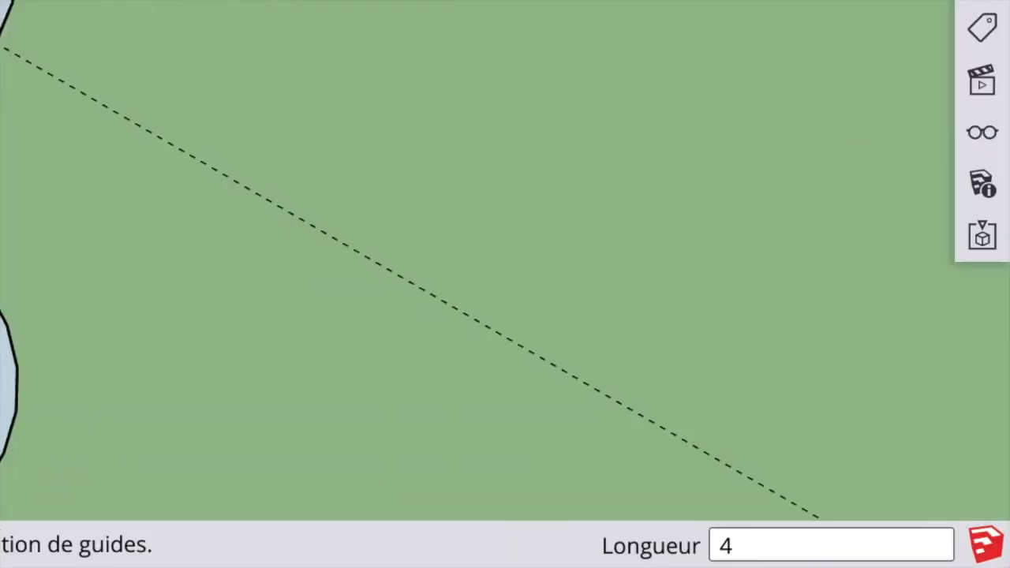
type("8")
key("Return")
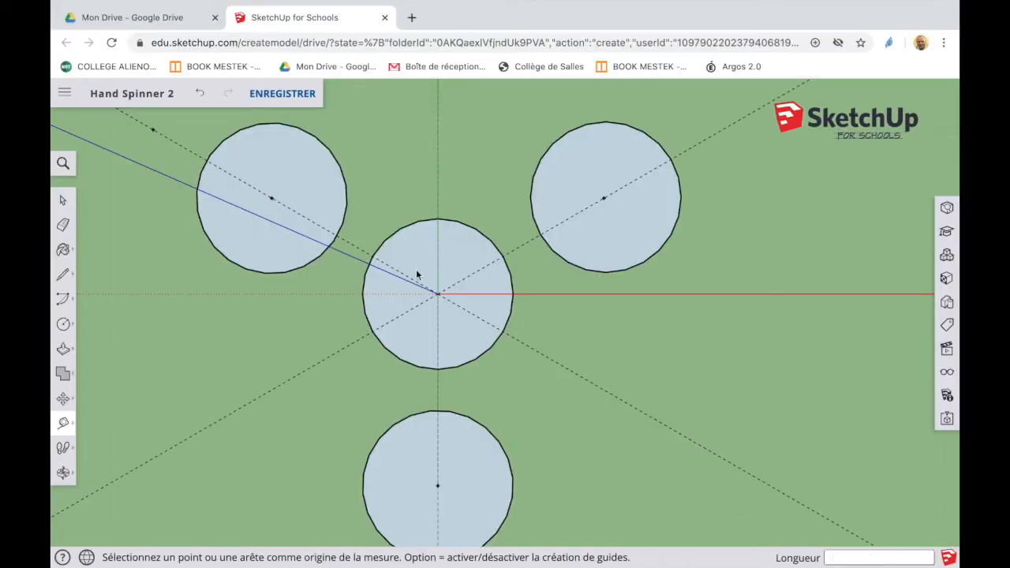
Place guide points 48 from the origin along the guide above the positive red axis and along the negative green axis
left_click(438, 295)
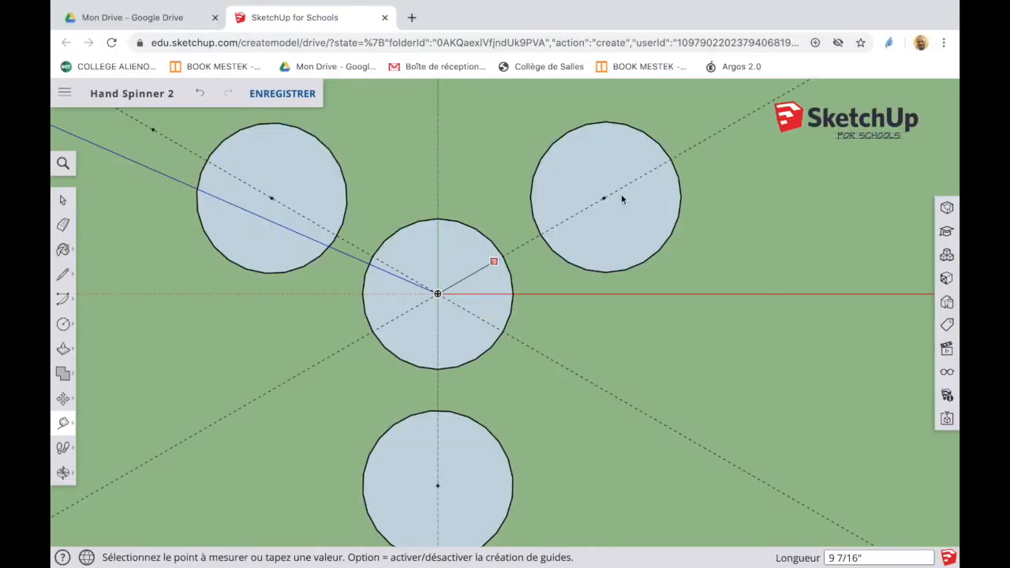
left_click(720, 131)
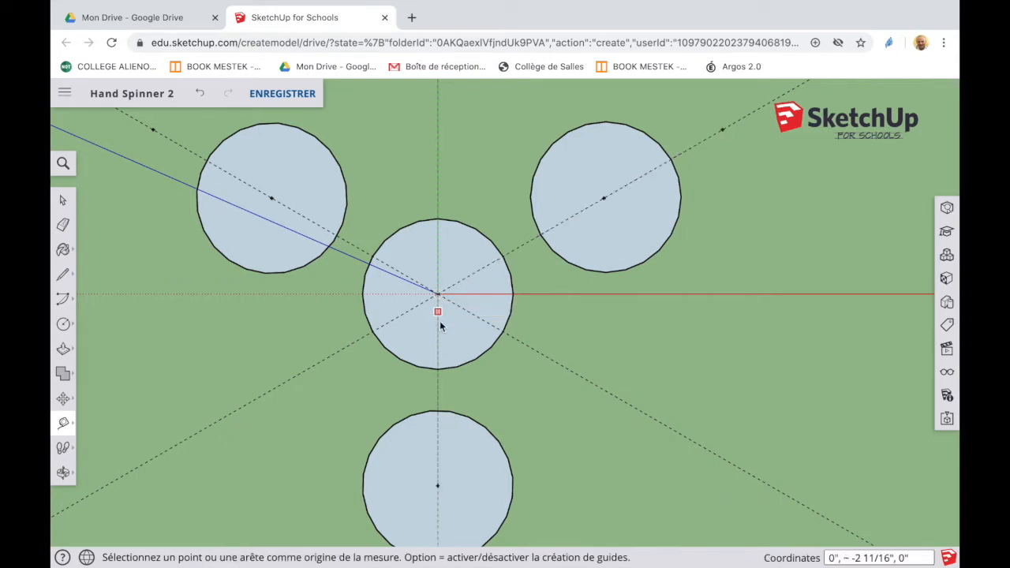
left_click(438, 294)
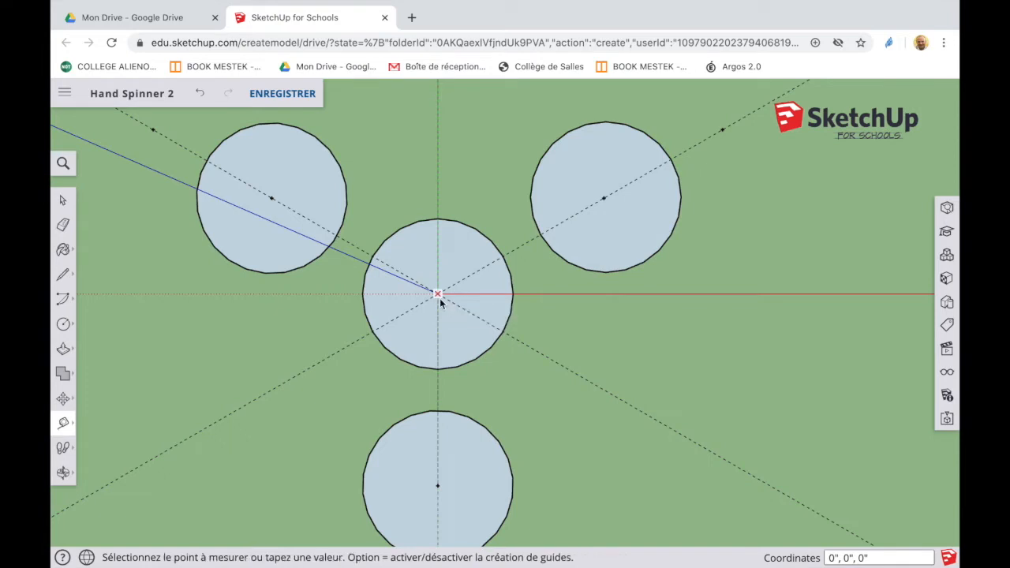
left_click(438, 518)
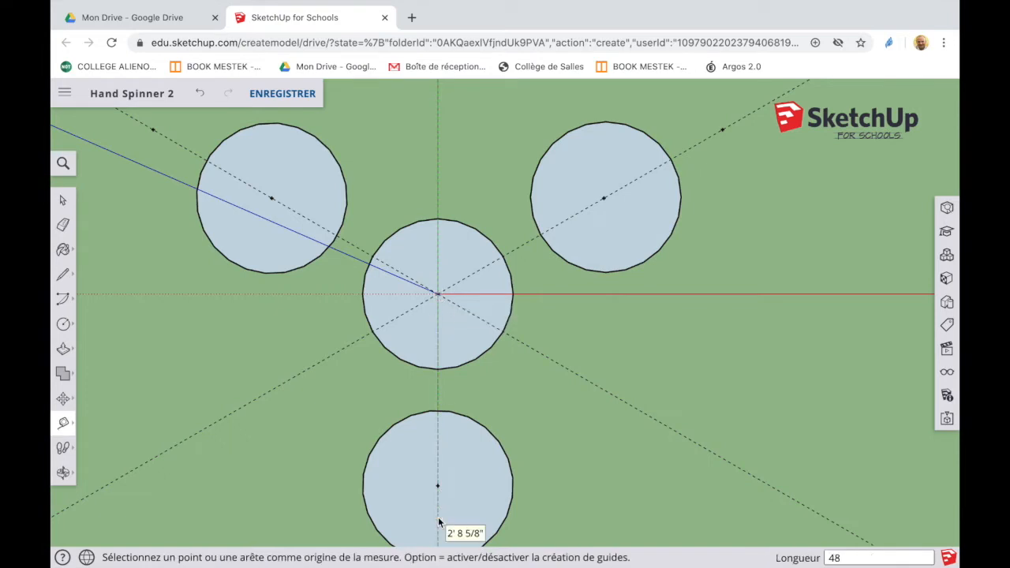
Draw a 1' 8" radius circle around the arm circle above the negative red axis, reaching its outer guide point
scroll(439, 521, "up", 3)
scroll(439, 521, "down", 6)
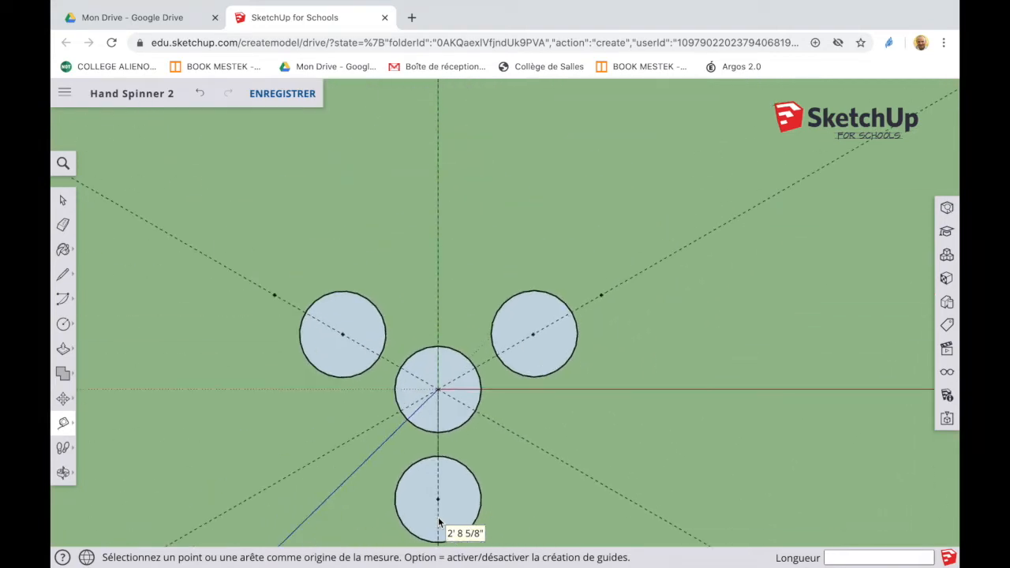
left_click(63, 448)
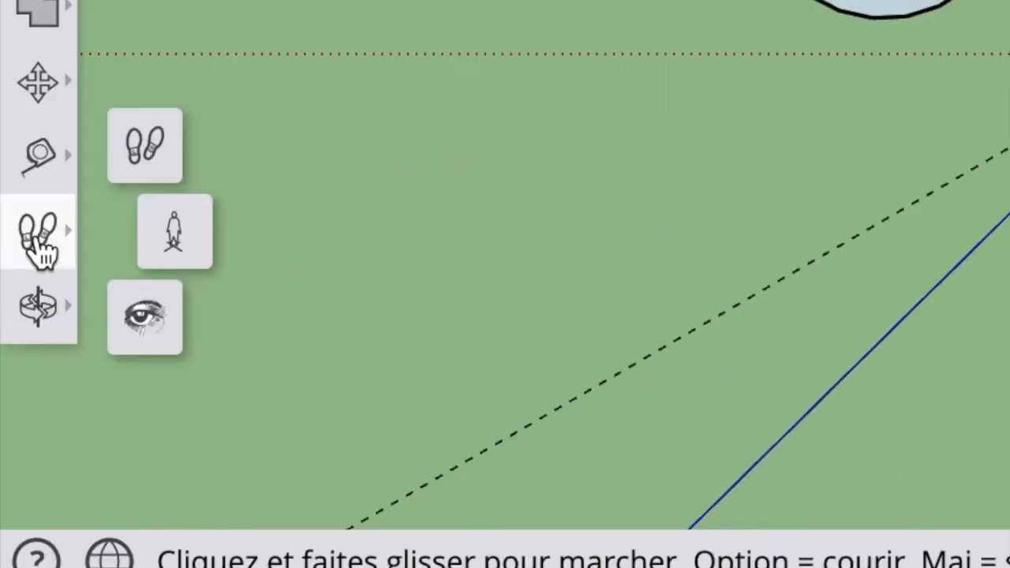
left_click(62, 472)
left_click(198, 225)
left_click_drag(465, 401, 555, 315)
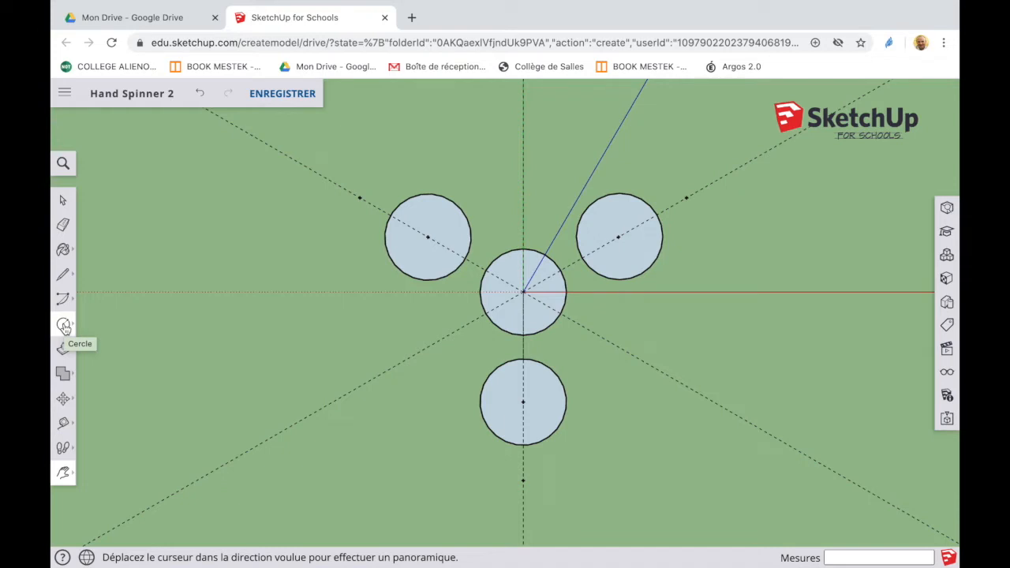
left_click(64, 326)
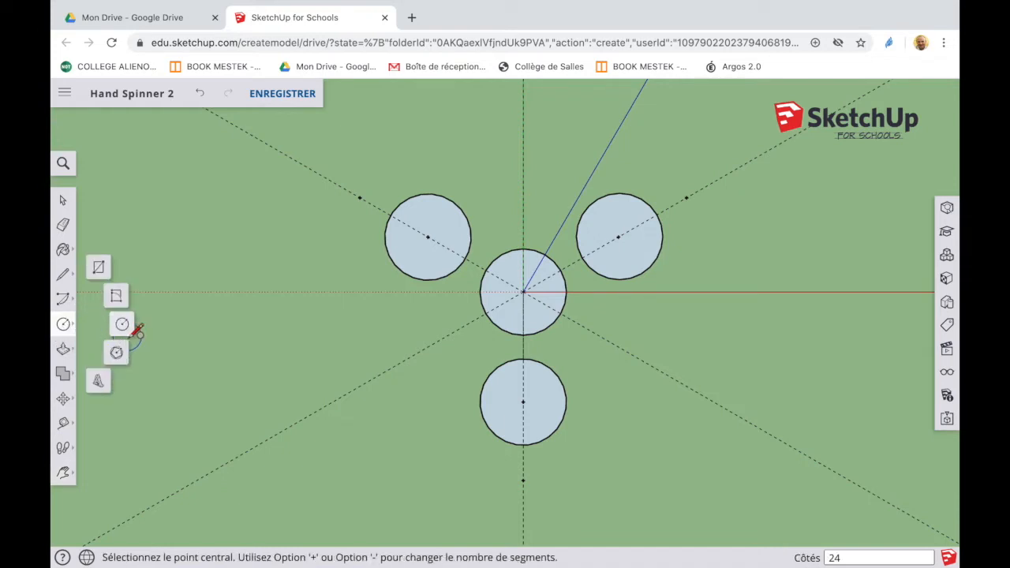
left_click(123, 330)
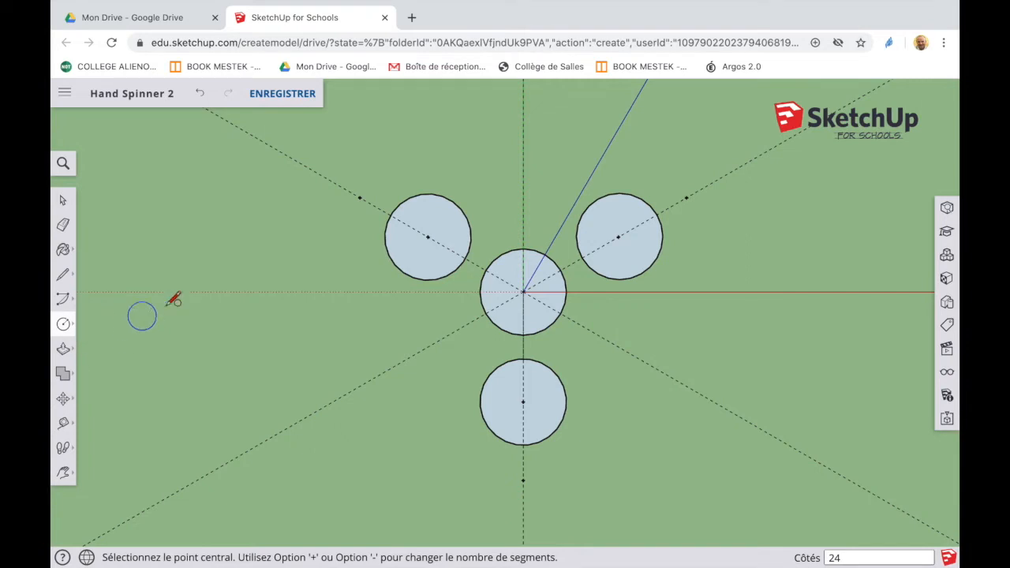
left_click(427, 236)
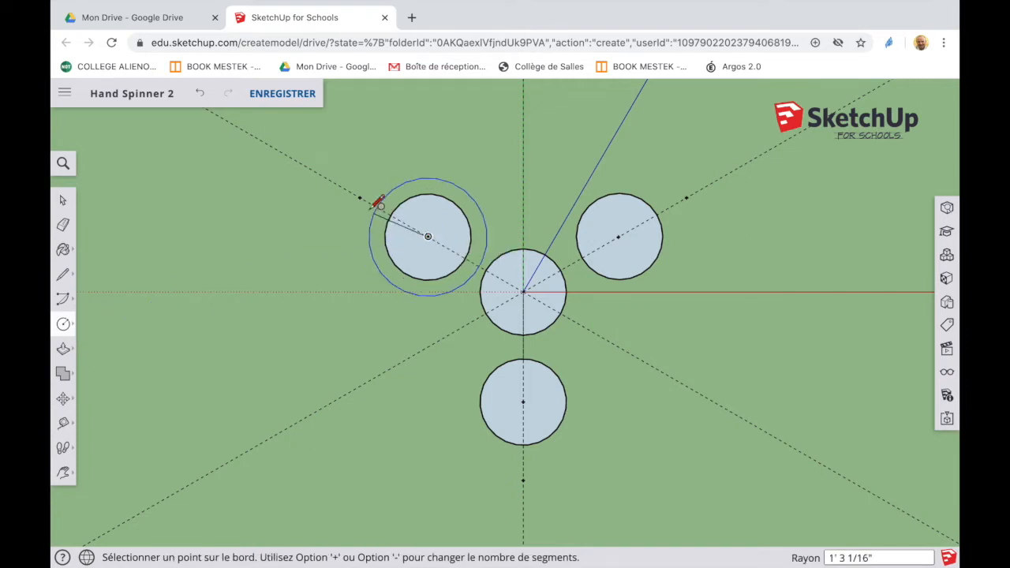
left_click(360, 197)
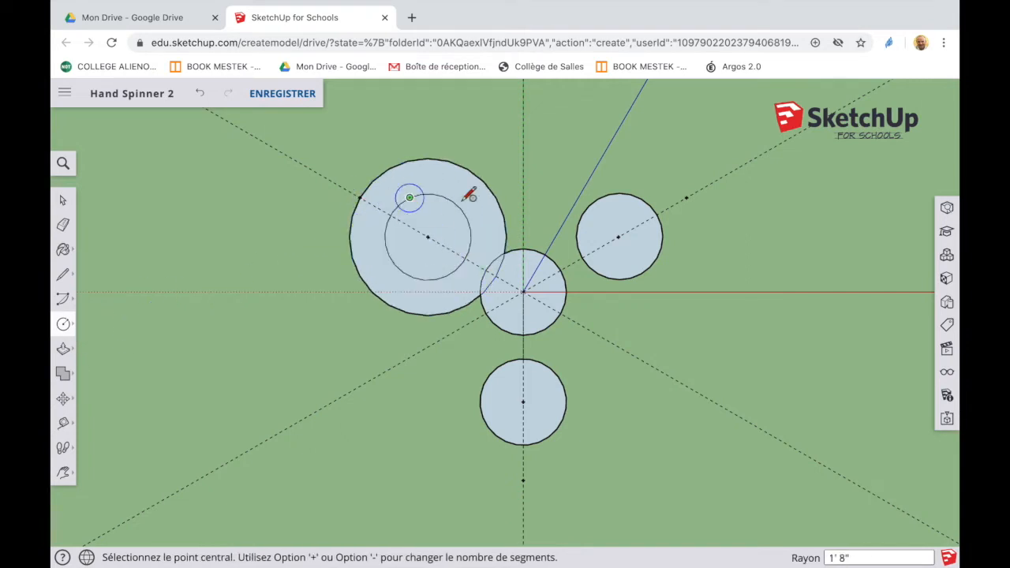
Draw 1' 8" radius concentric circles around the other two arm circles, each reaching its outer guide point
left_click(619, 237)
left_click(686, 198)
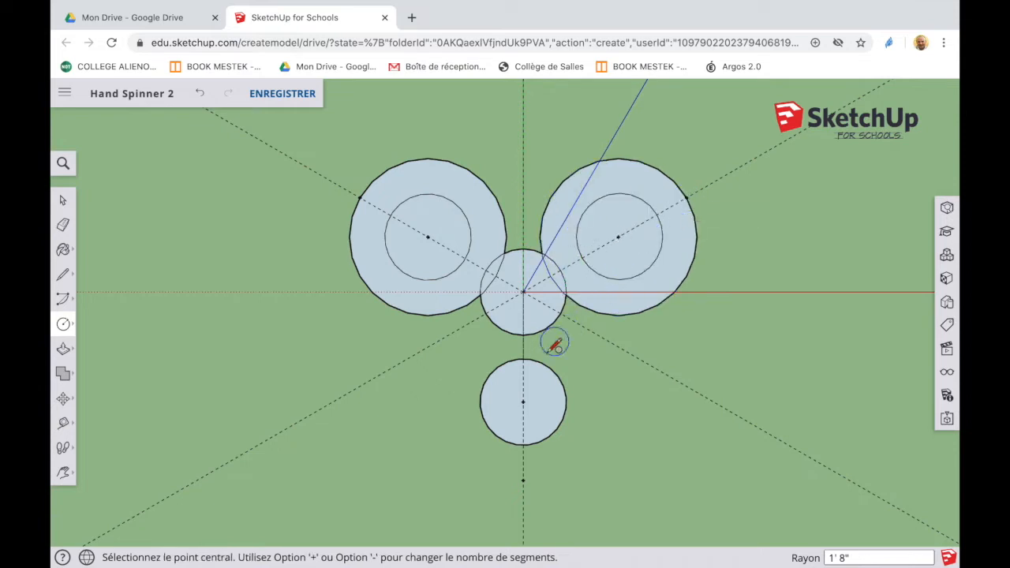
left_click(524, 401)
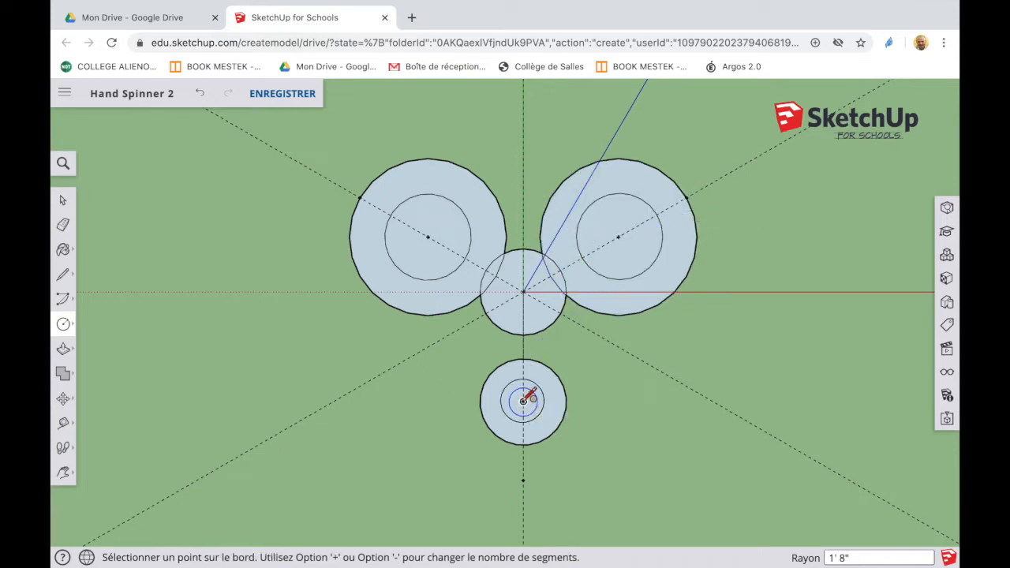
left_click(524, 479)
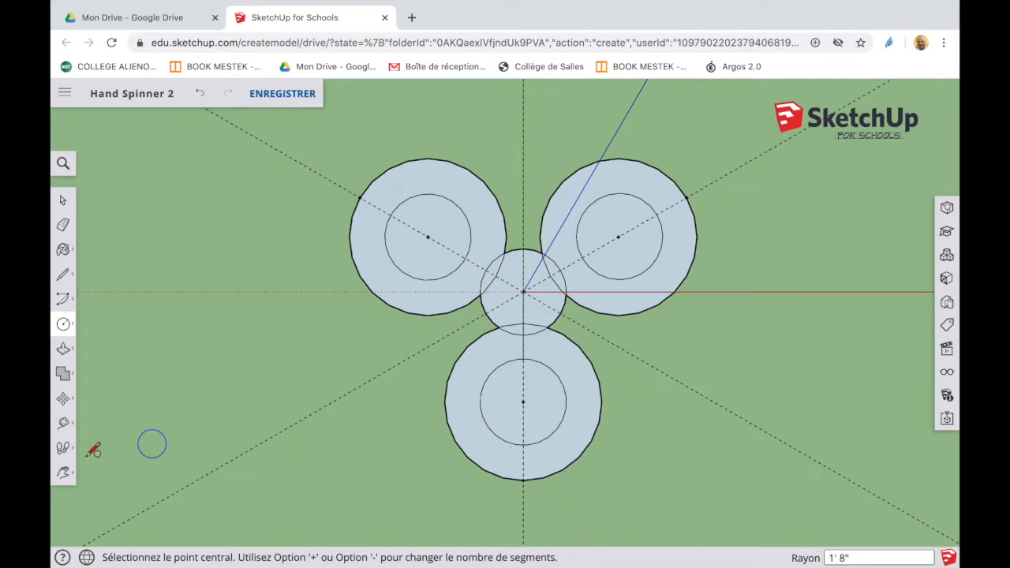
Create three Tape Measure guide lines connecting the outer guide points of the three arms into a triangle
left_click(63, 425)
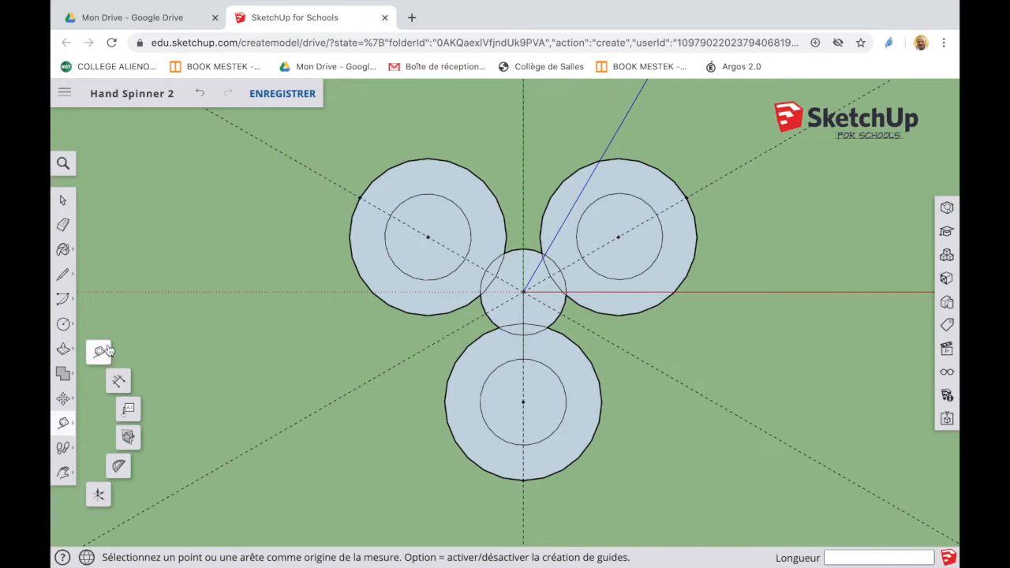
left_click(99, 351)
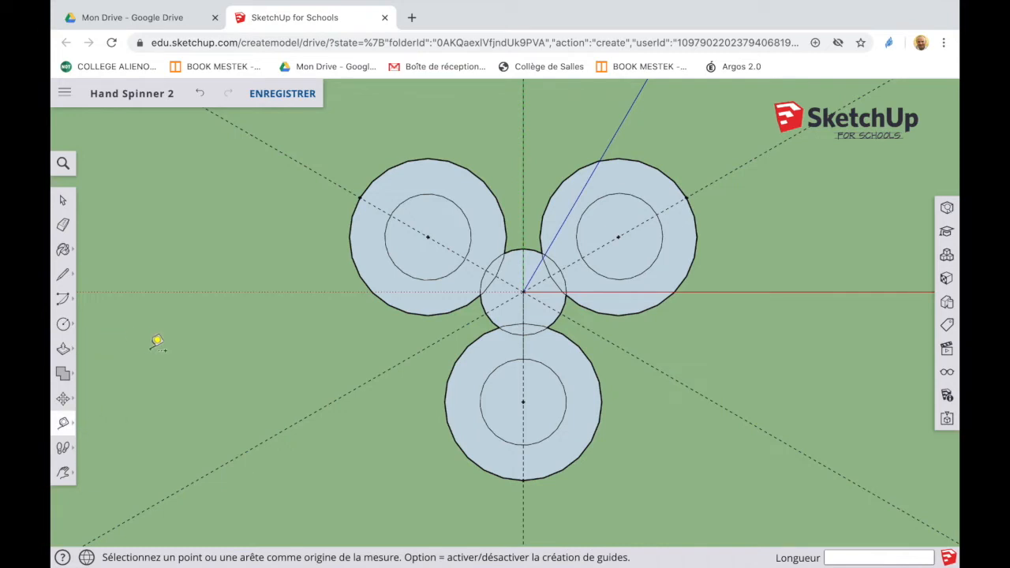
left_click(361, 196)
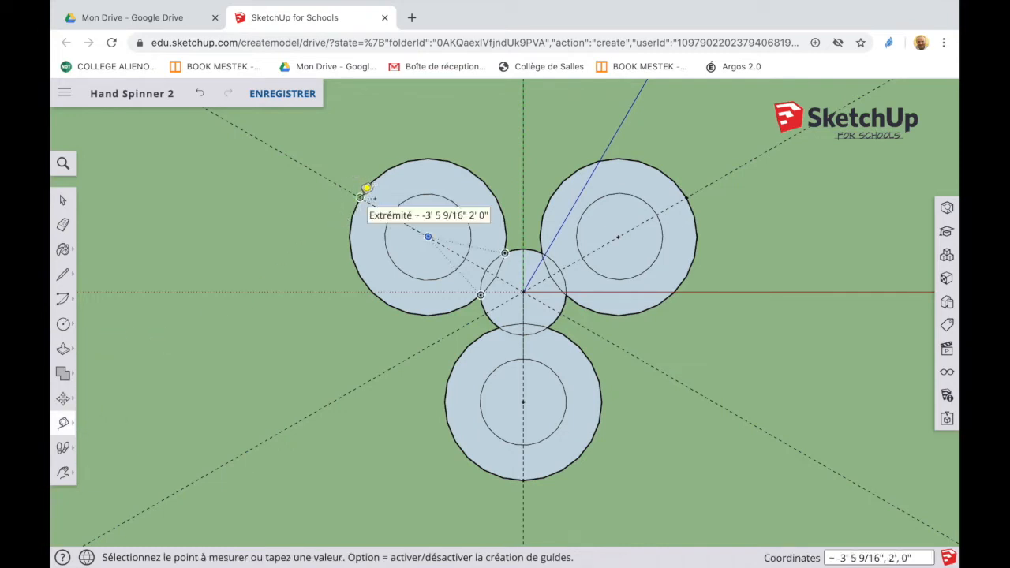
left_click(688, 196)
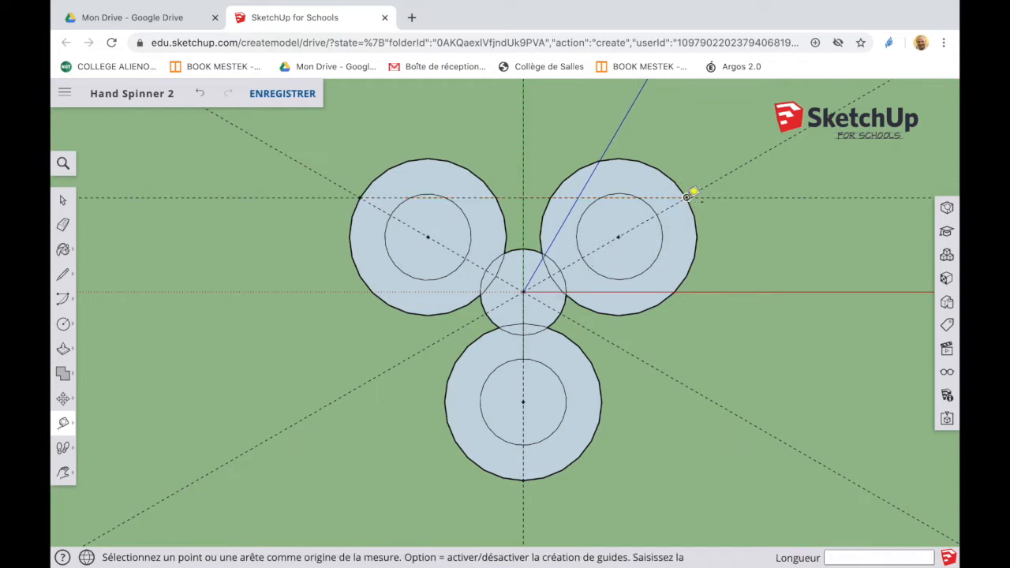
left_click(688, 197)
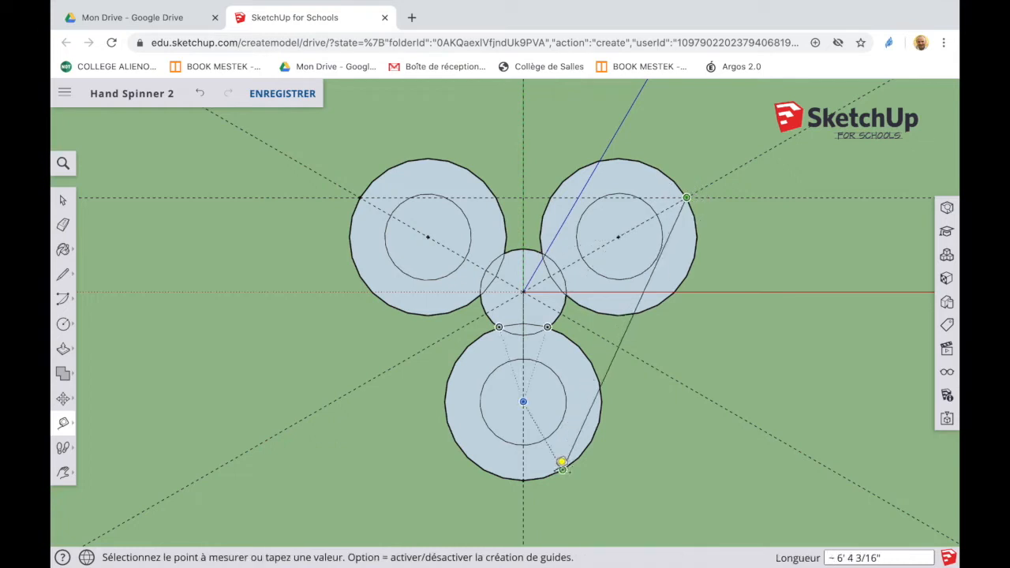
left_click(524, 478)
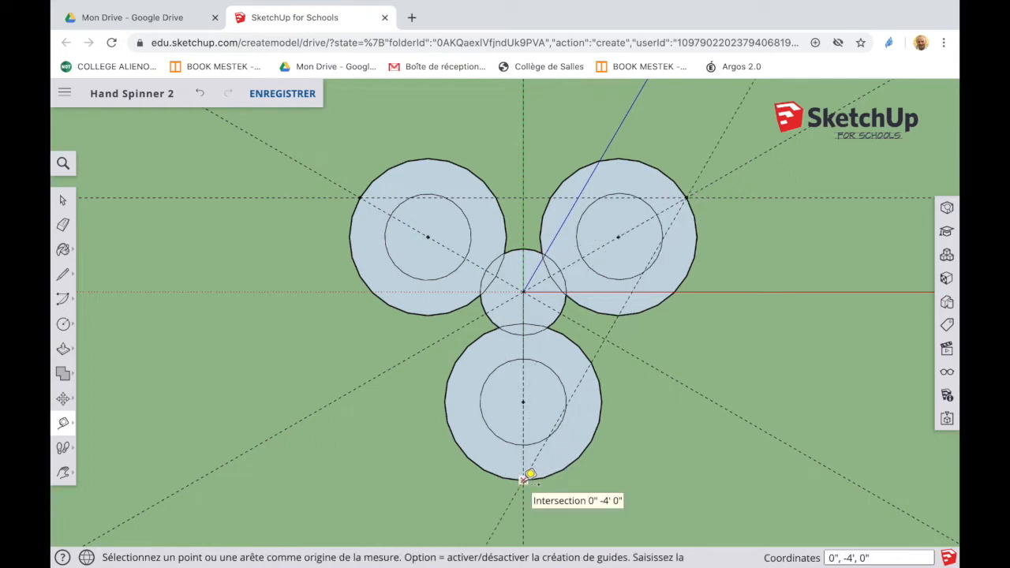
left_click(524, 479)
left_click(361, 195)
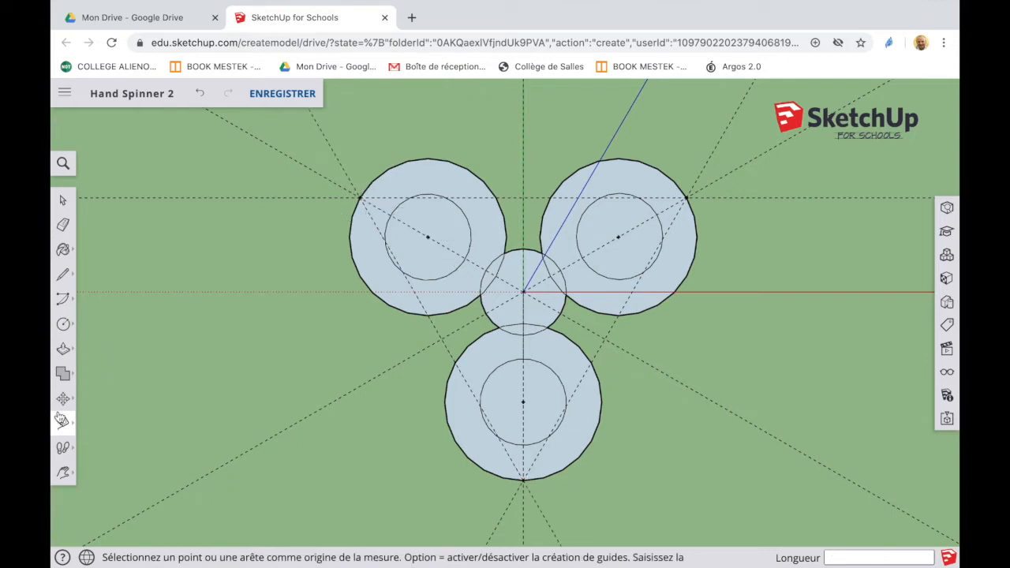
Draw three circles of about 6 15/16" radius between the arms, centred on the triangle guides' midpoints and reaching the arm circles' edges
left_click(63, 325)
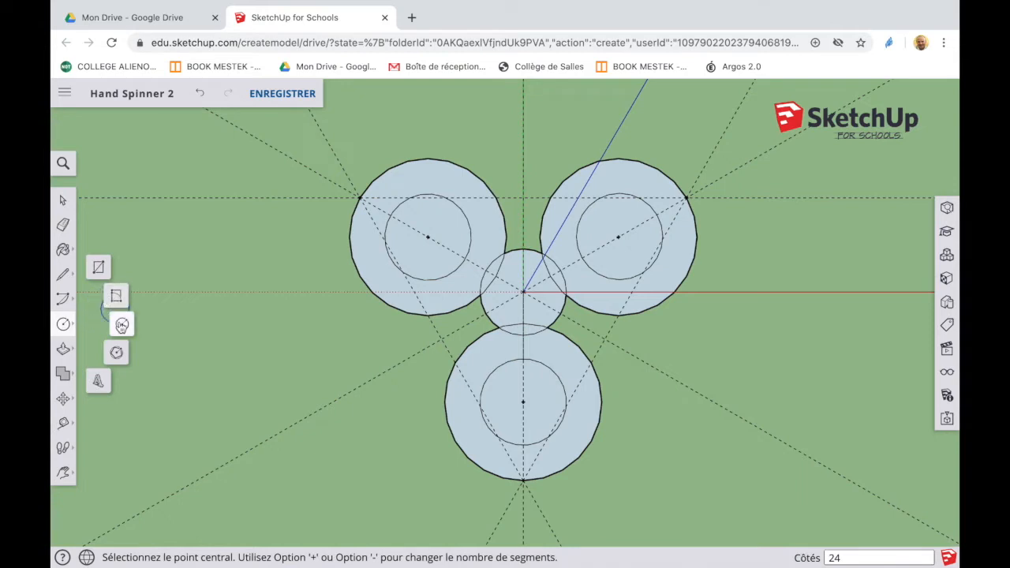
left_click(122, 324)
left_click(523, 197)
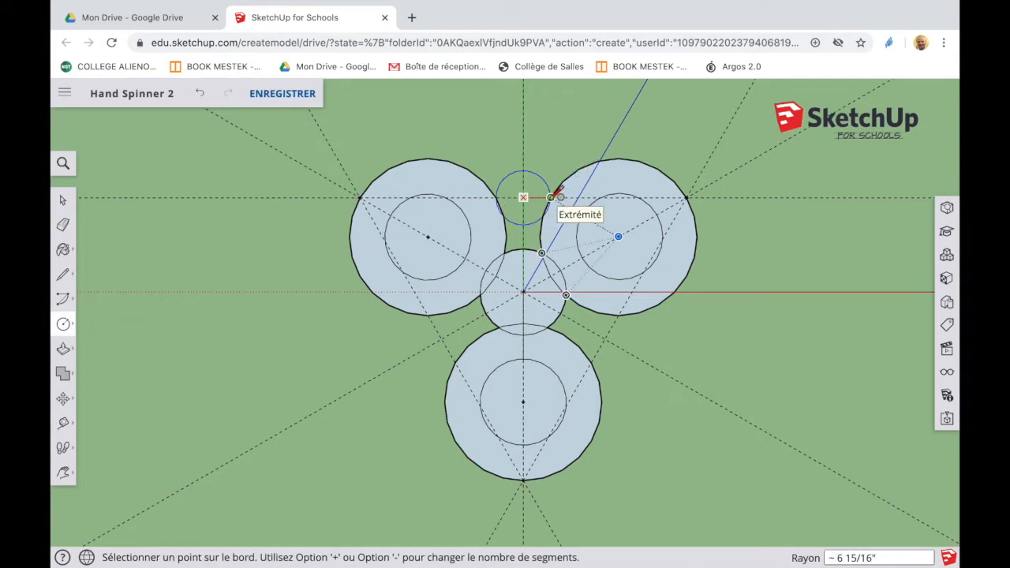
left_click(551, 196)
left_click(605, 338)
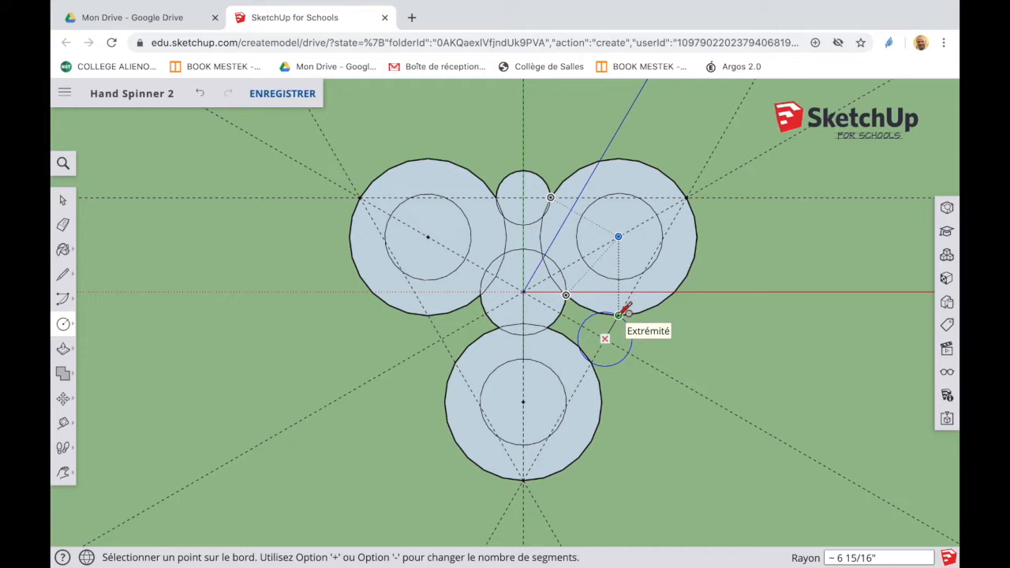
left_click(619, 315)
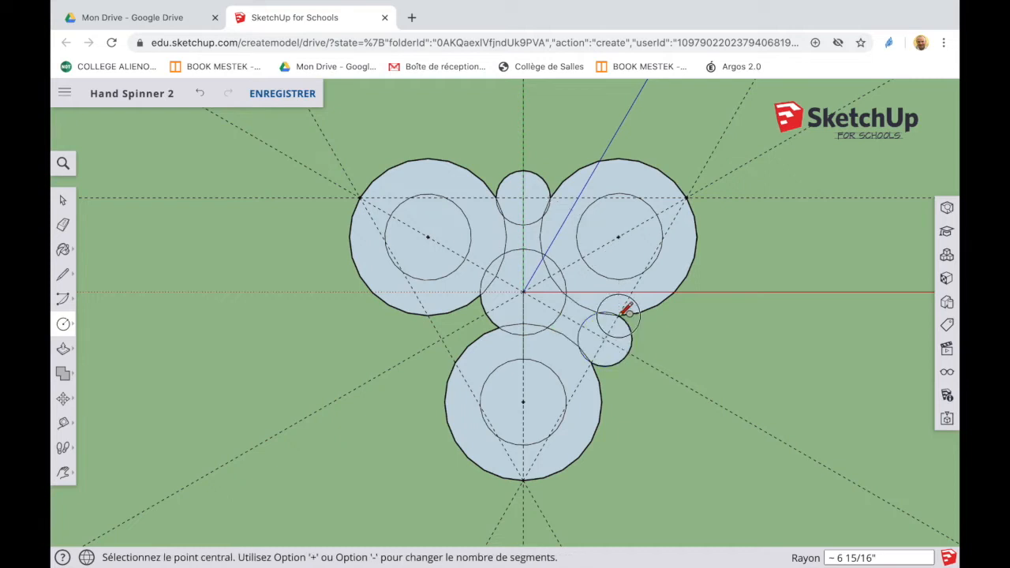
left_click(442, 338)
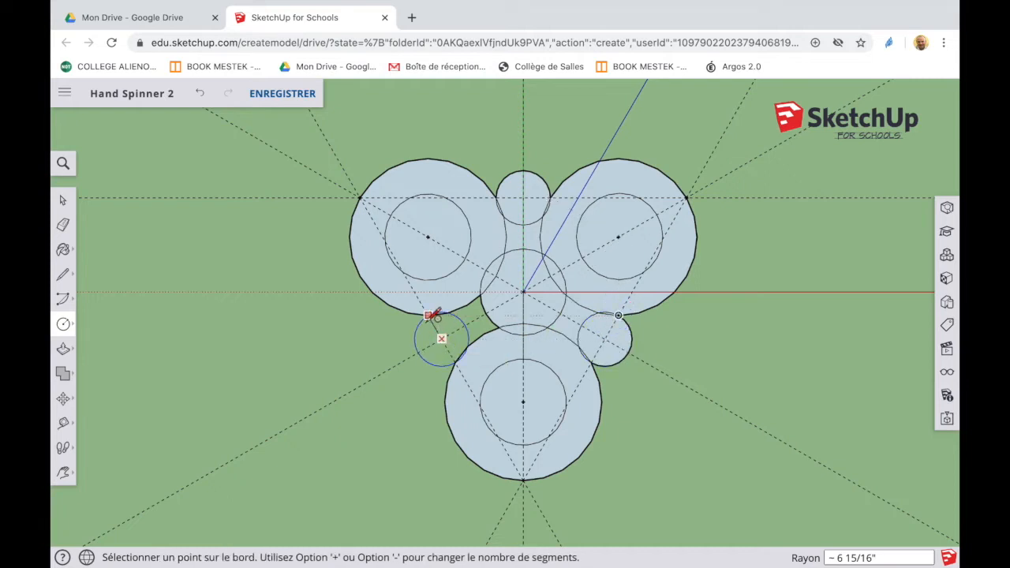
left_click(433, 314)
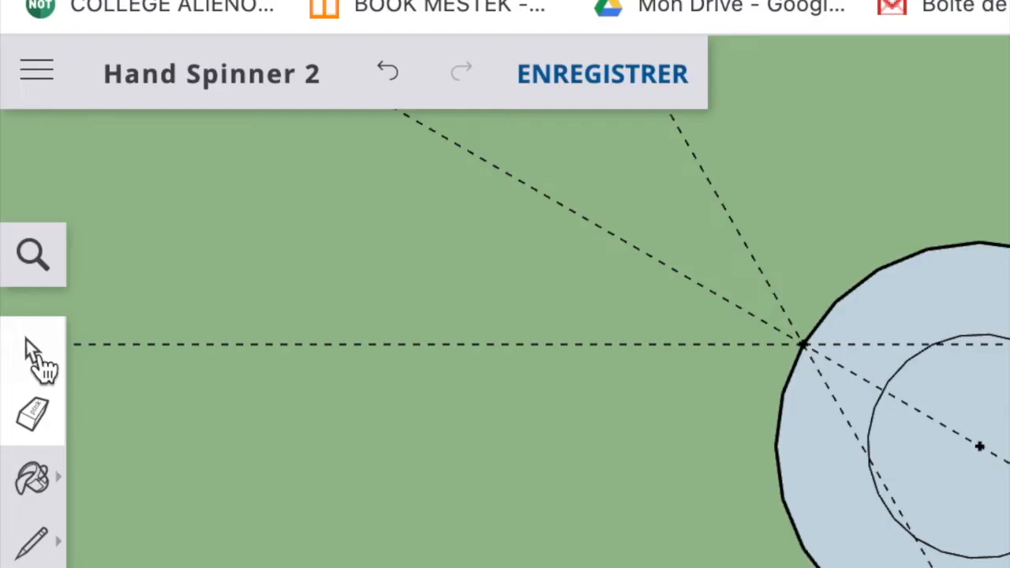
Delete the outer arcs of the three small circles between the arms, leaving concave notches
left_click(64, 201)
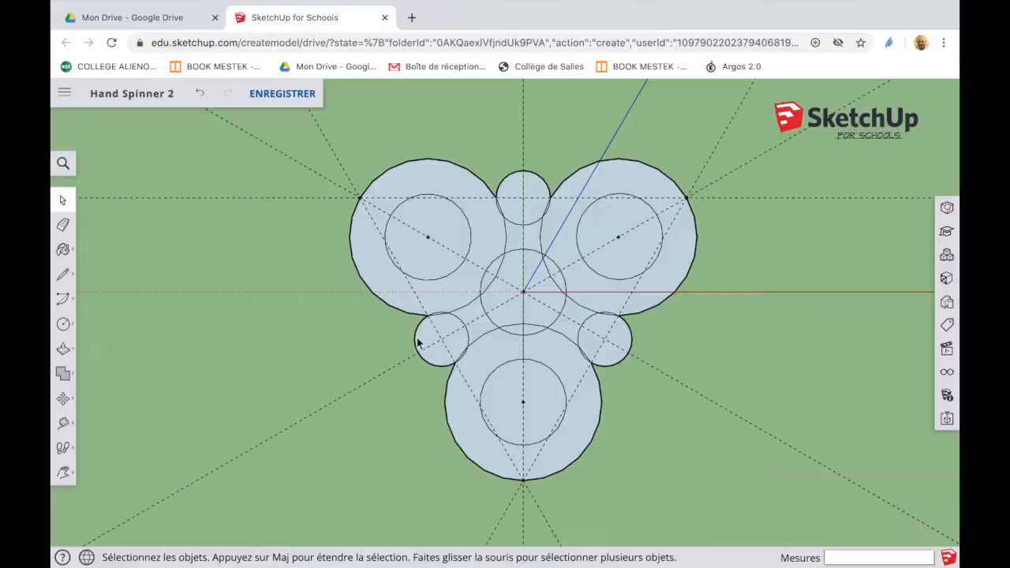
left_click(416, 340)
key("Delete")
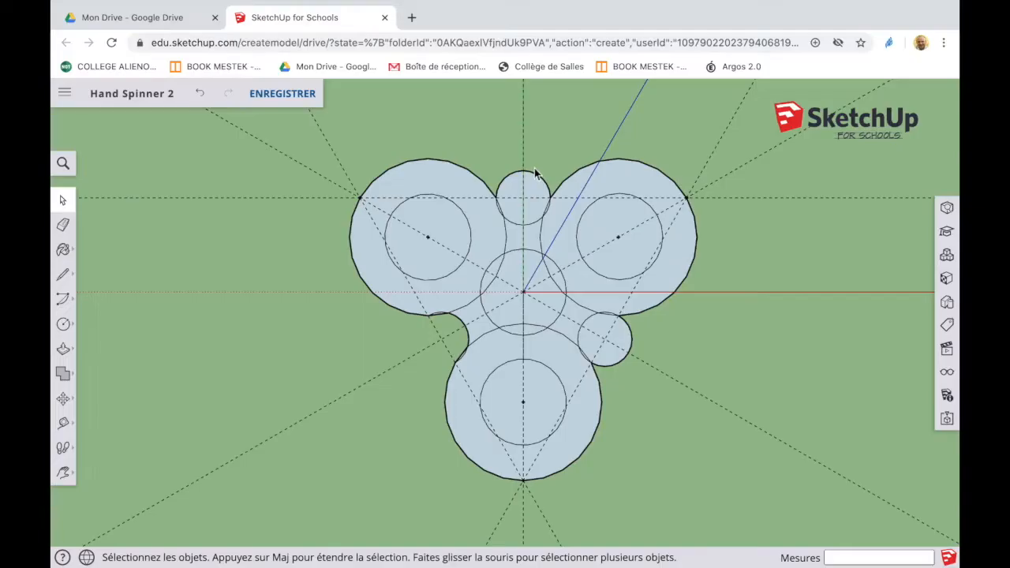
left_click(532, 170)
key("Delete")
left_click(618, 360)
left_click(621, 361)
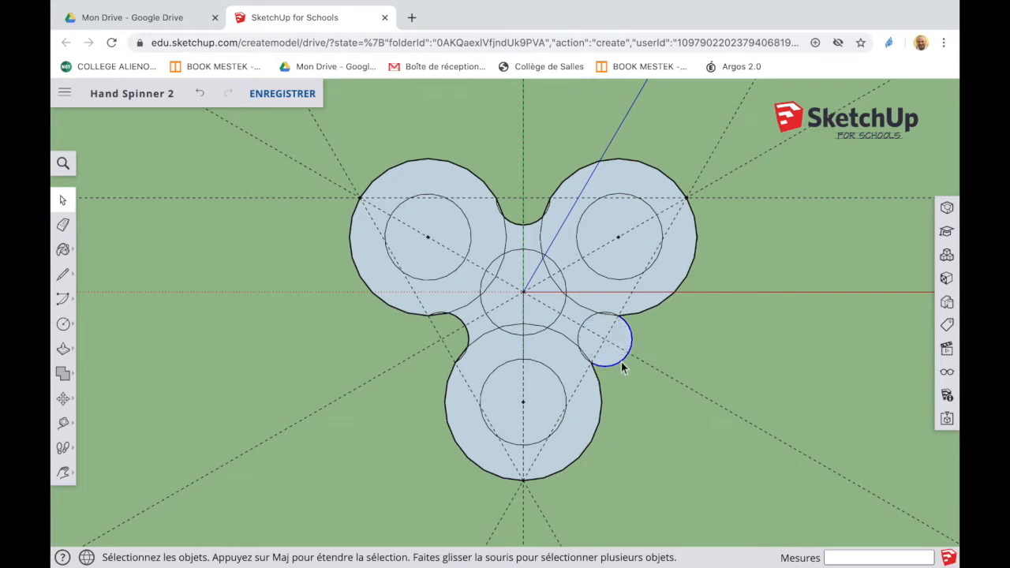
key("Delete")
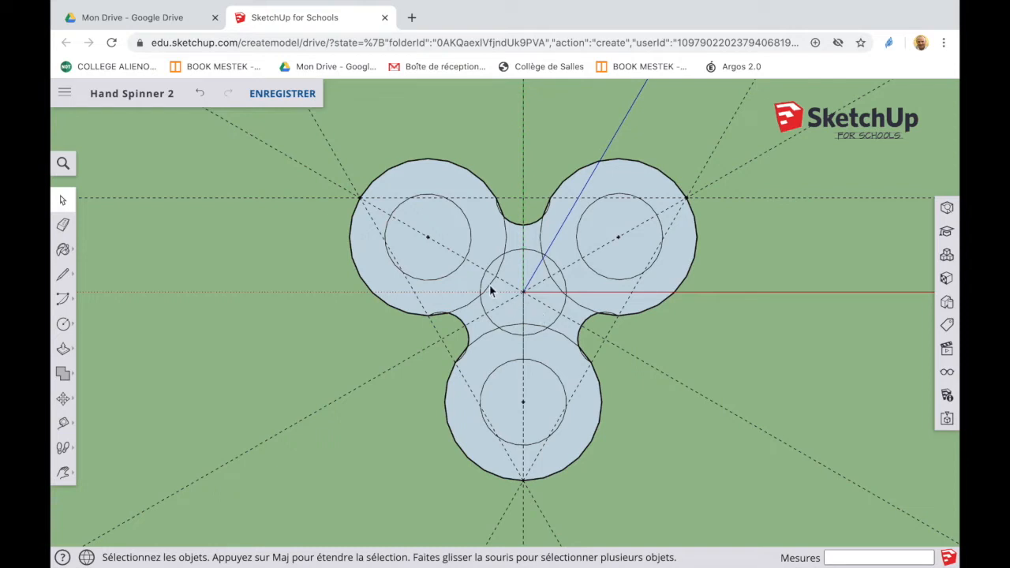
Delete the inner circular faces of the three arms to open their holes
left_click(412, 249)
key("Delete")
left_click(630, 254)
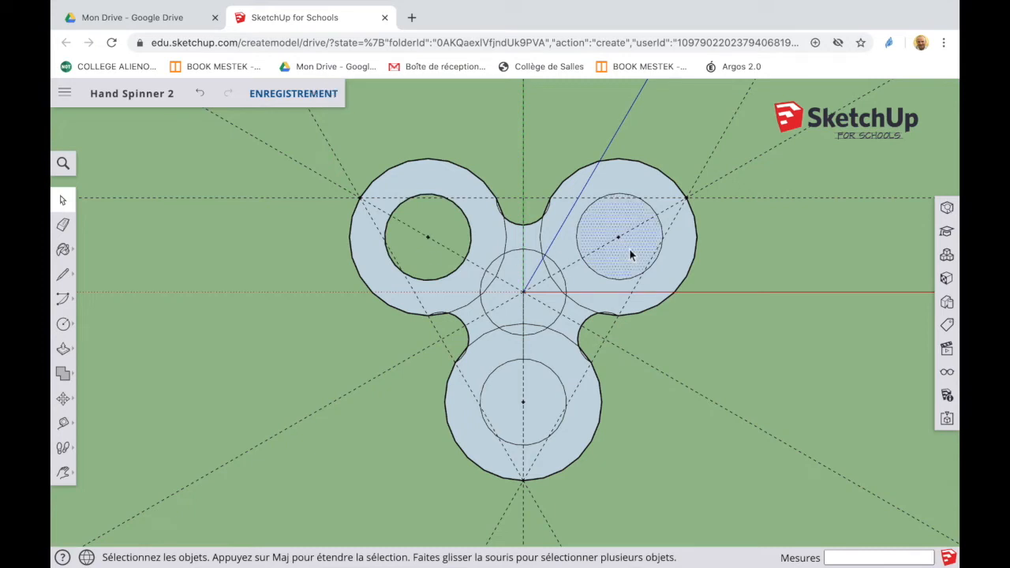
key("Delete")
left_click(539, 419)
key("Delete")
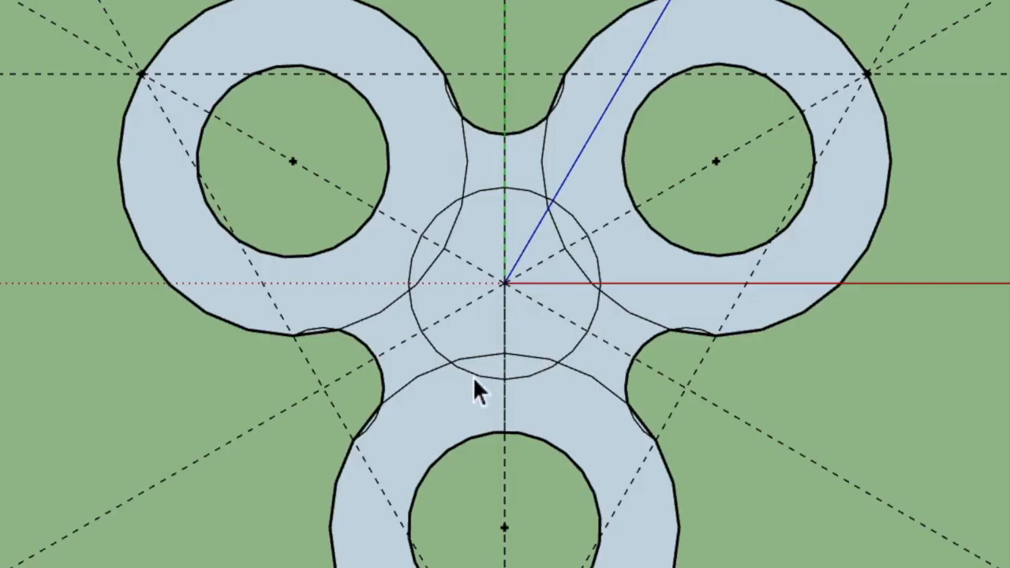
Delete the arc of the arm circle on the negative green axis that crosses the central circle
left_click(483, 358)
key("Delete")
left_click(573, 220)
key("Delete")
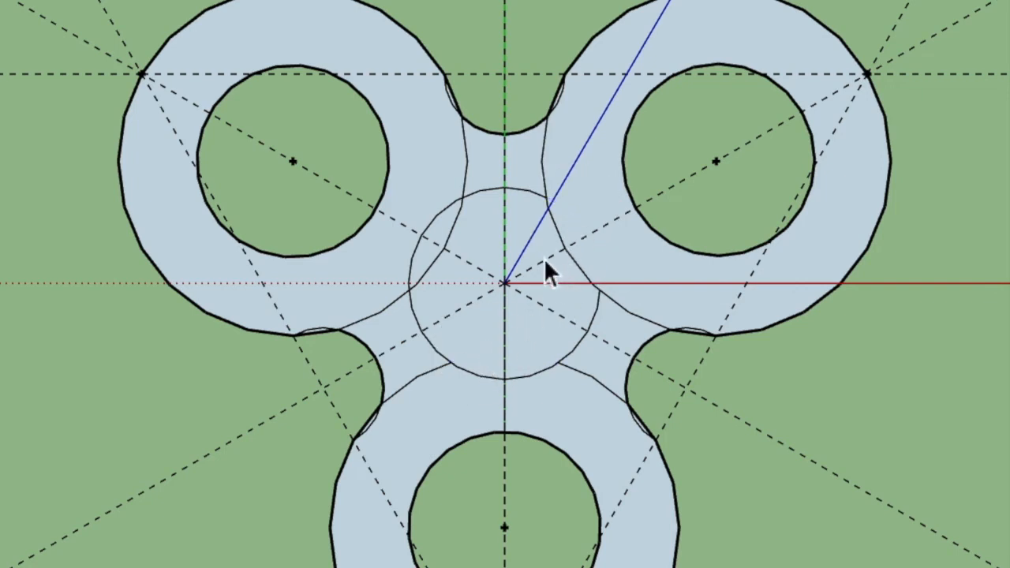
key("ctrl+z")
Delete the other two arm arcs crossing the central circle, and remove the central circle's face to open its hole
left_click(556, 229)
key("Delete")
left_click(451, 231)
key("Delete")
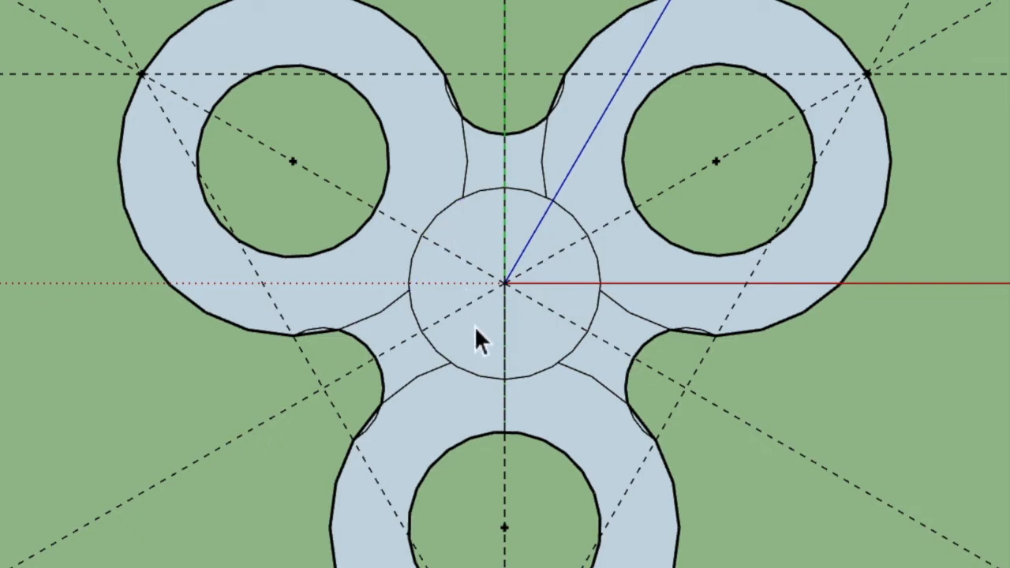
key("Delete")
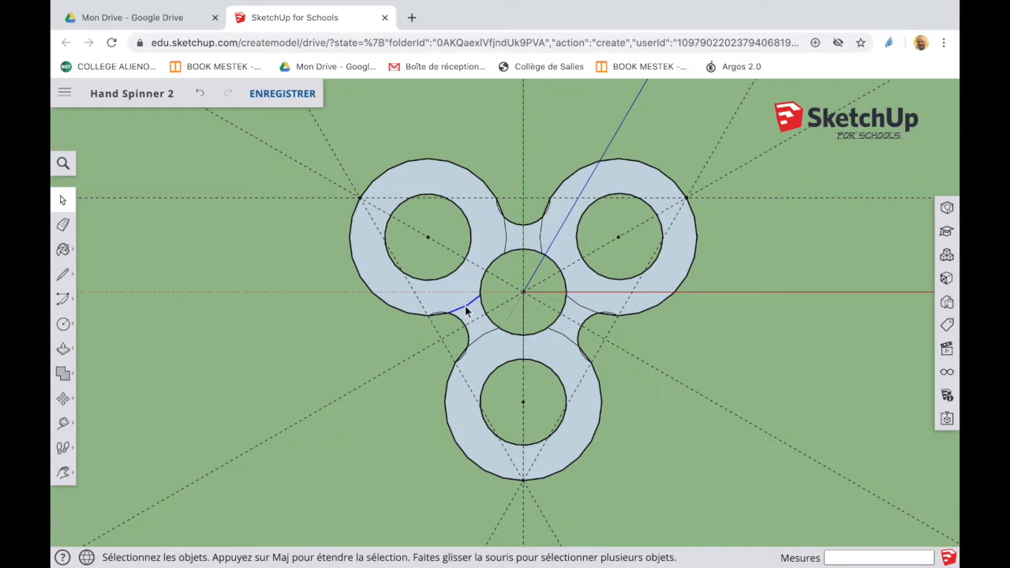
Delete the leftover arm-circle arcs running between the central hole and the notches
key("Delete")
left_click(582, 310)
left_click(561, 333)
key("Delete")
left_click(484, 341)
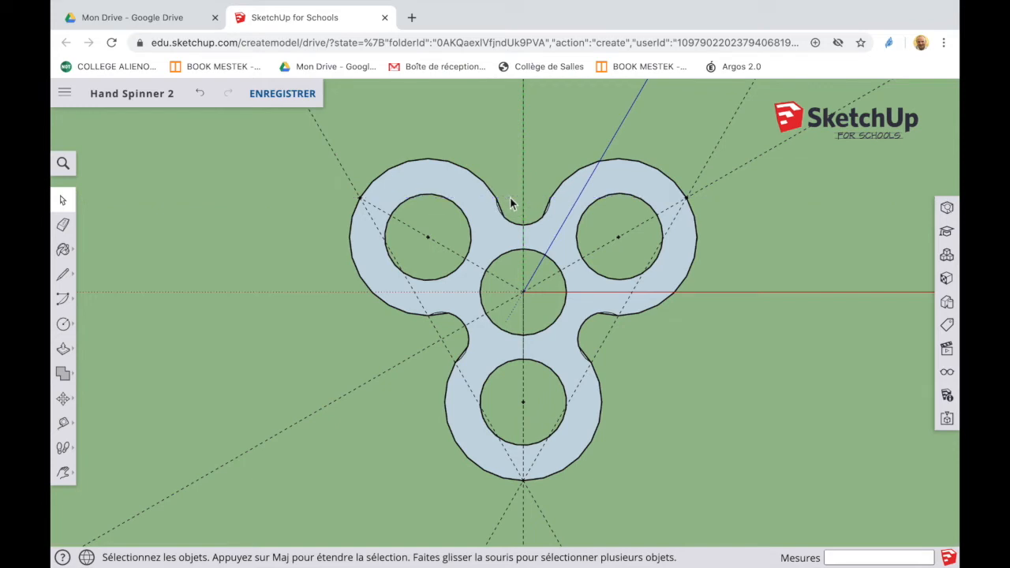
Delete the remaining construction guide lines and guide points around the spinner
left_click(524, 184)
key("Delete")
left_click(338, 164)
key("Delete")
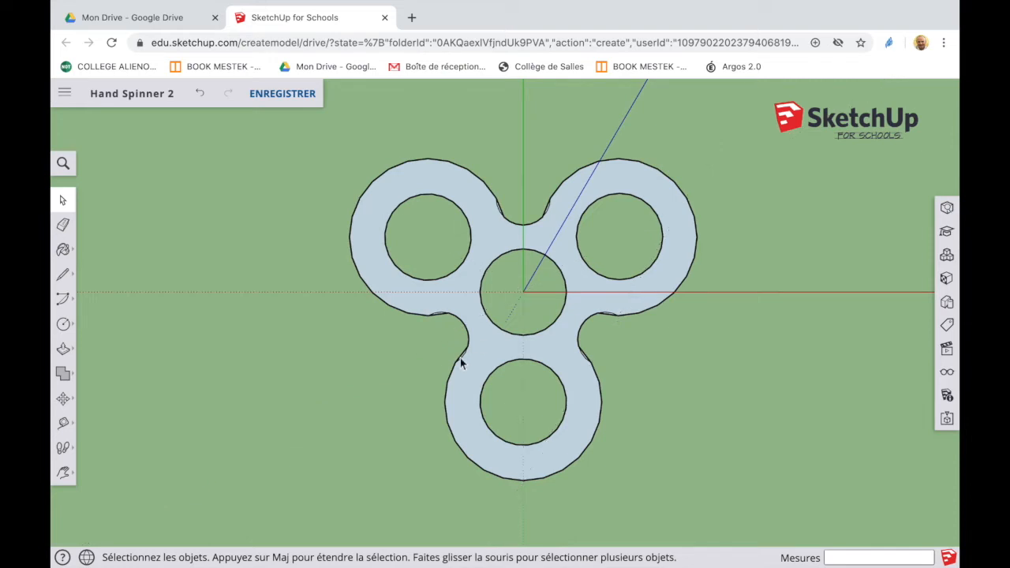
Delete the two leftover arc slivers at the notch between the negative red axis arm and the negative green axis arm
scroll(458, 362, "up", 2)
scroll(458, 363, "up", 5)
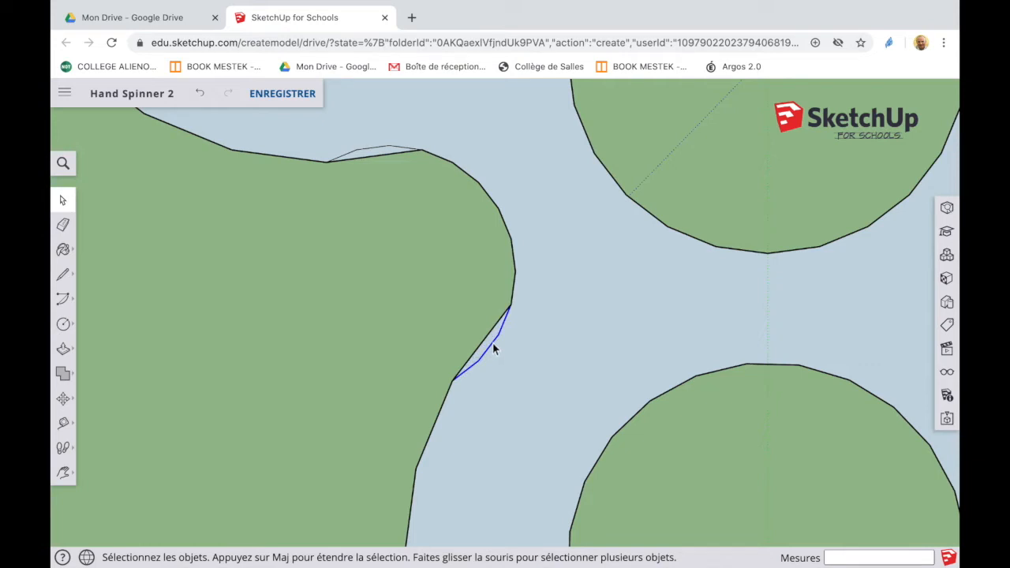
key("Delete")
left_click(383, 152)
key("Delete")
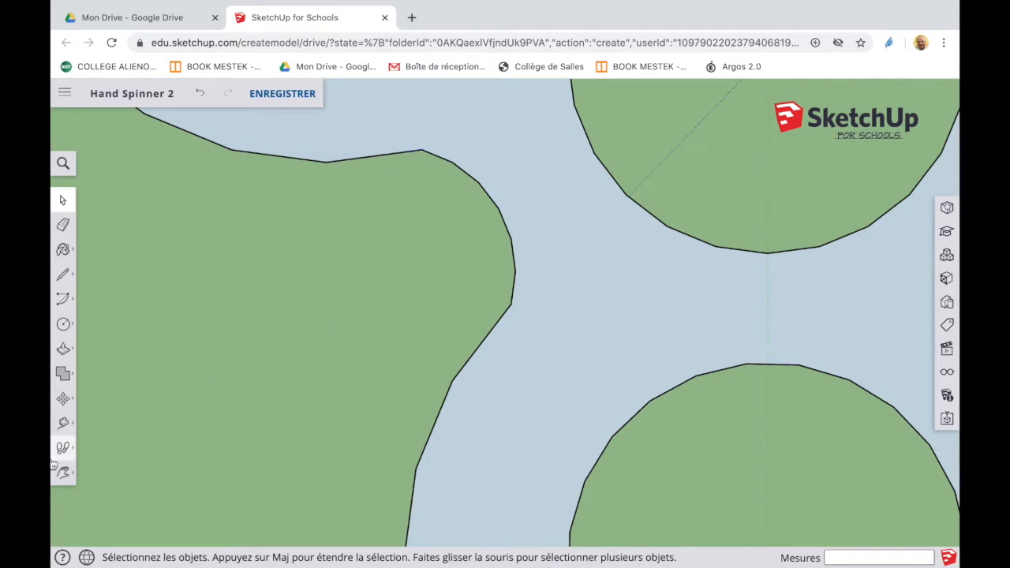
Delete the two leftover arc slivers at the notch between the positive red axis arm and the negative green axis arm
left_click(63, 472)
left_click_drag(718, 239, 231, 401)
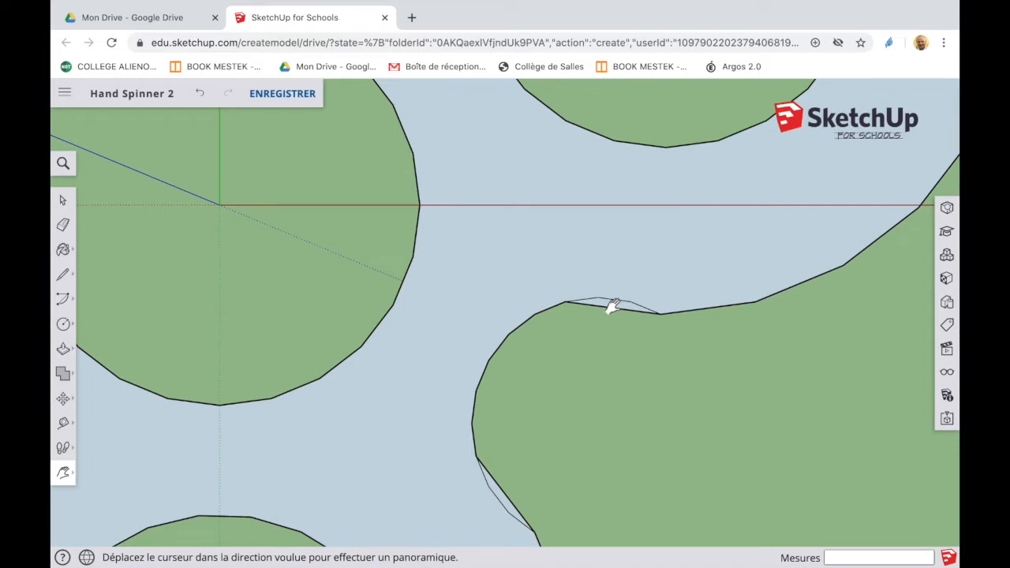
left_click(64, 202)
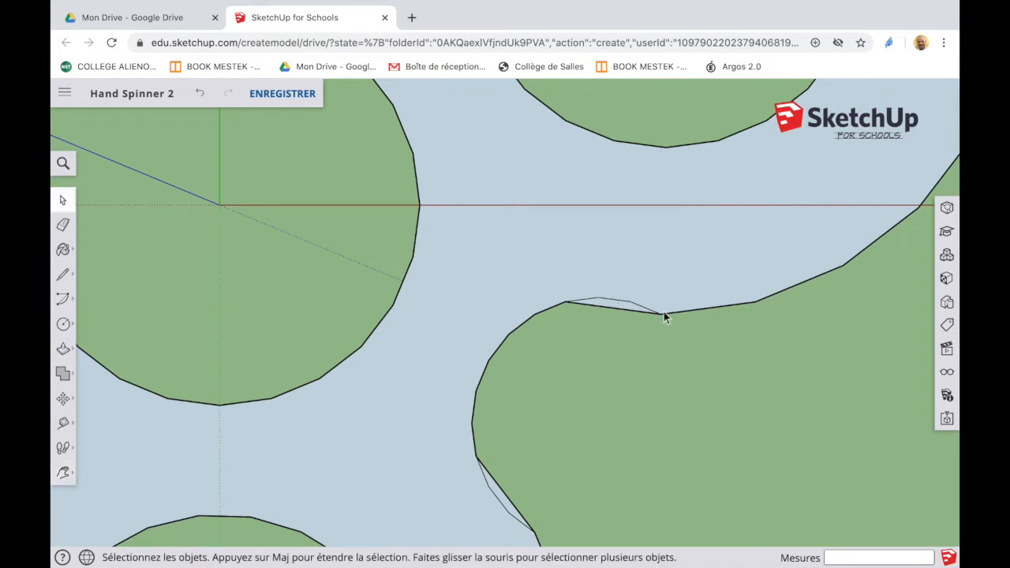
left_click(615, 305)
left_click(489, 492)
left_click(438, 330)
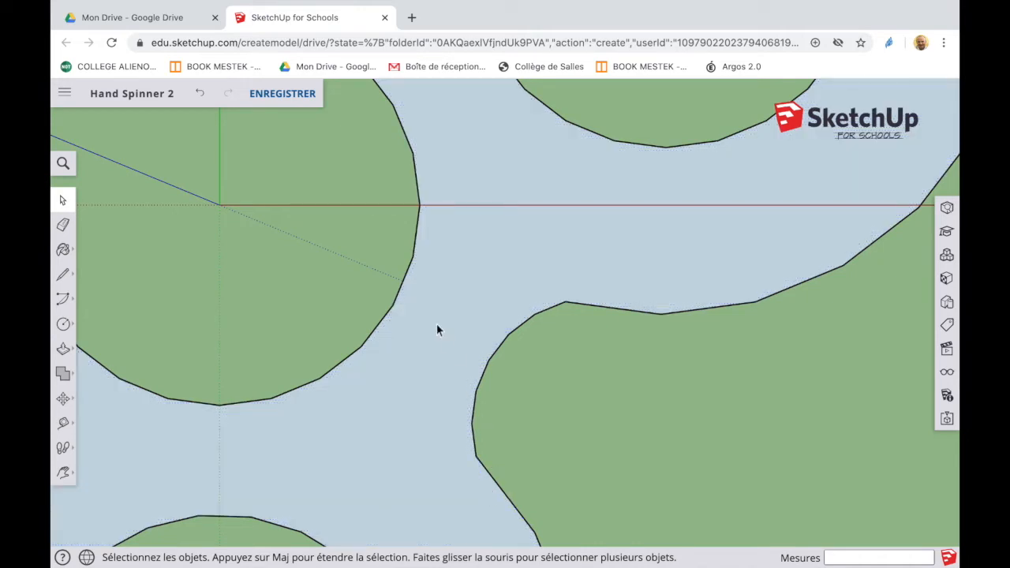
Delete the two leftover arc slivers at the notch on the positive green axis
left_click(63, 472)
left_click(119, 444)
left_click_drag(407, 289, 346, 379)
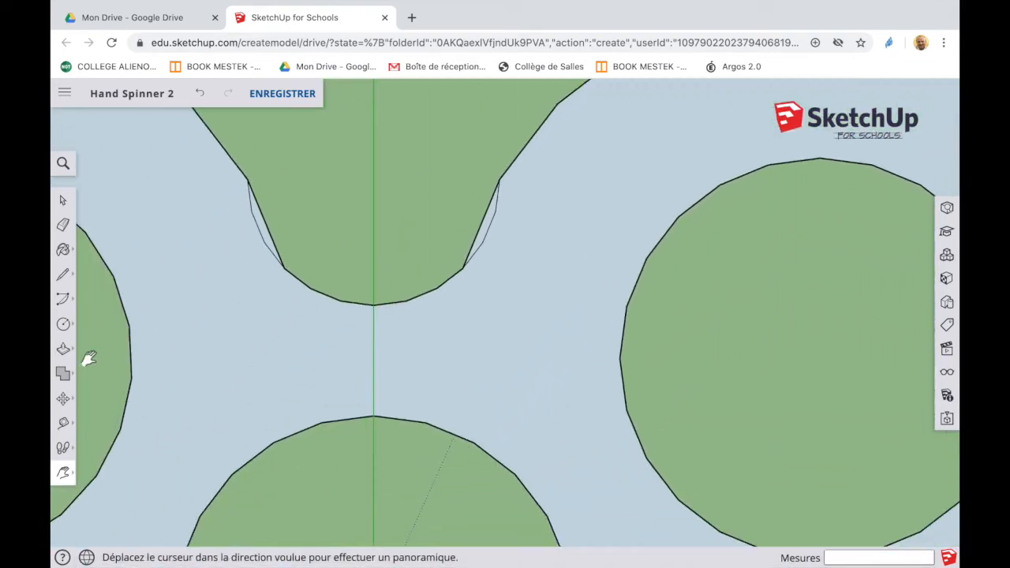
left_click(63, 201)
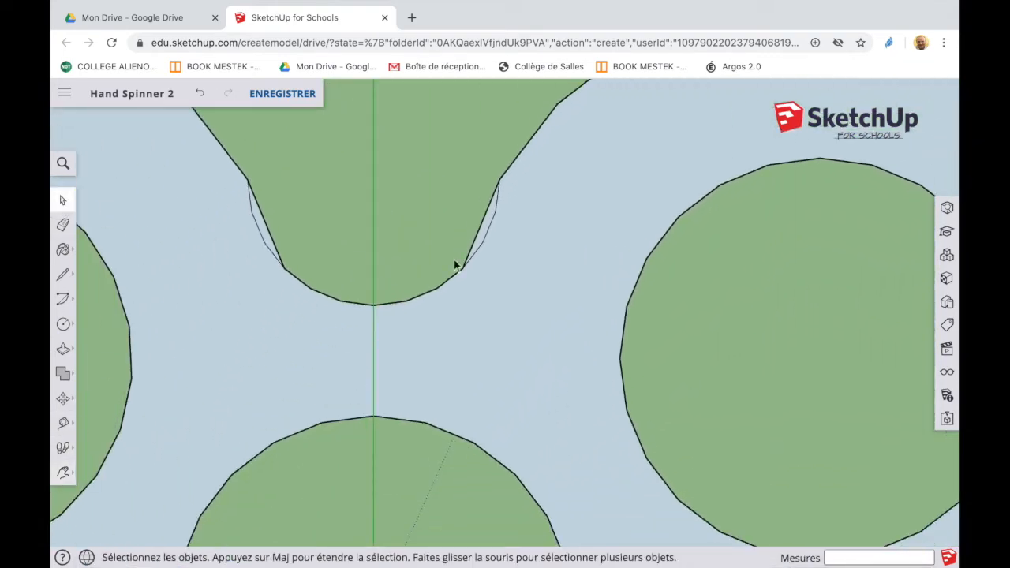
left_click(488, 228)
key("Delete")
left_click(258, 227)
key("Delete")
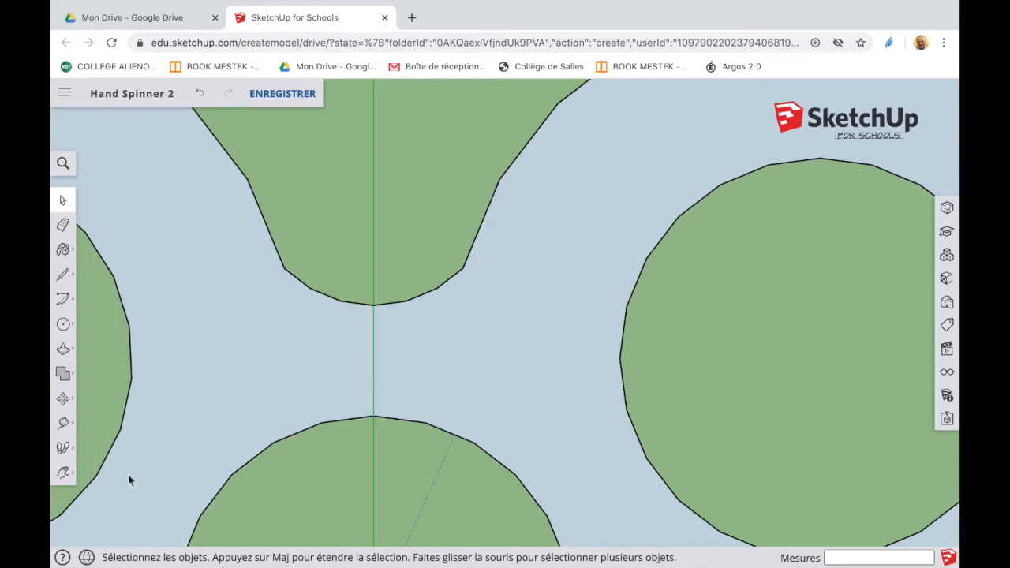
Push/Pull the flat spinner face upward by 5" to turn the outline with its four holes into a solid body
left_click(64, 473)
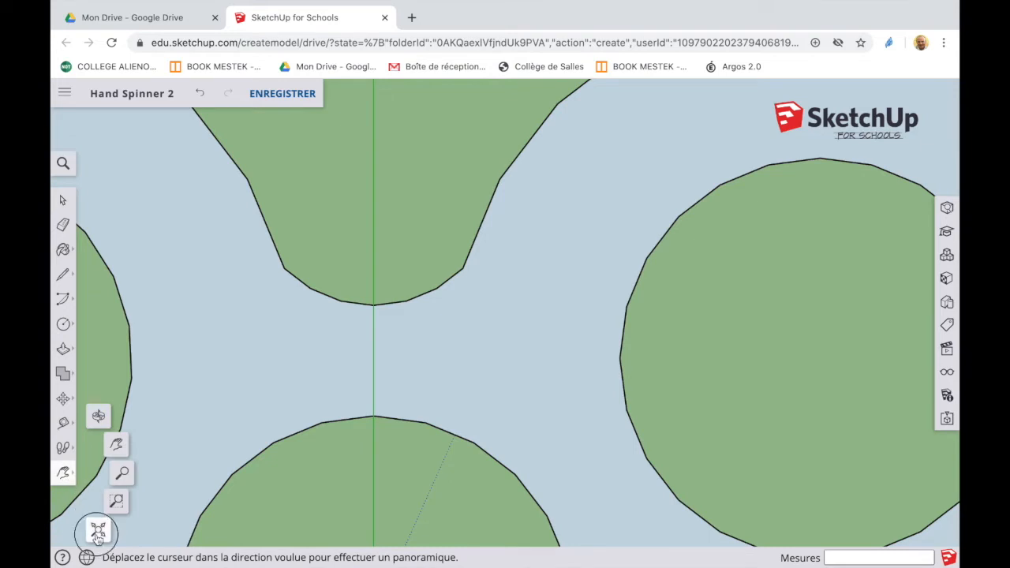
left_click(100, 532)
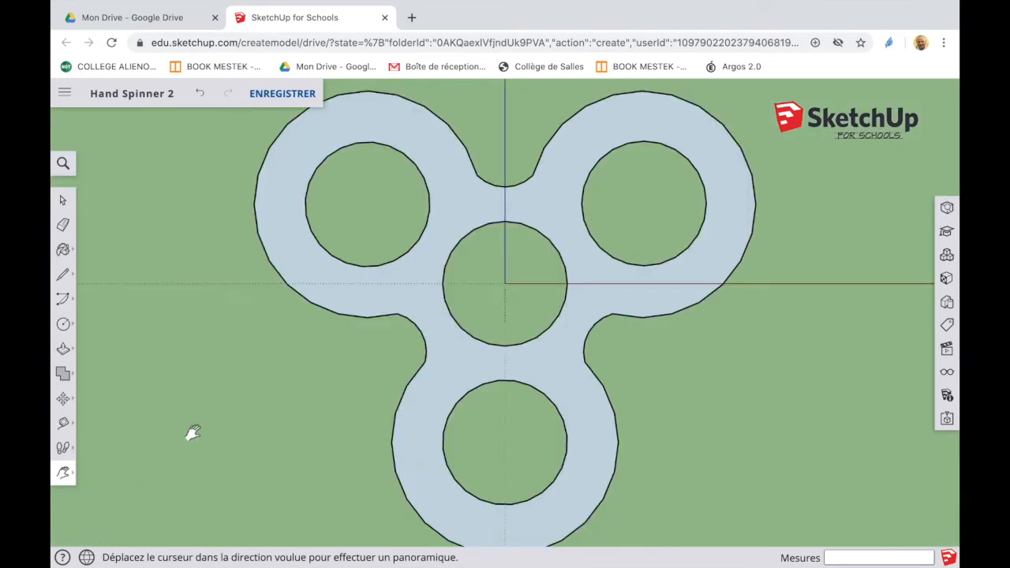
left_click(63, 474)
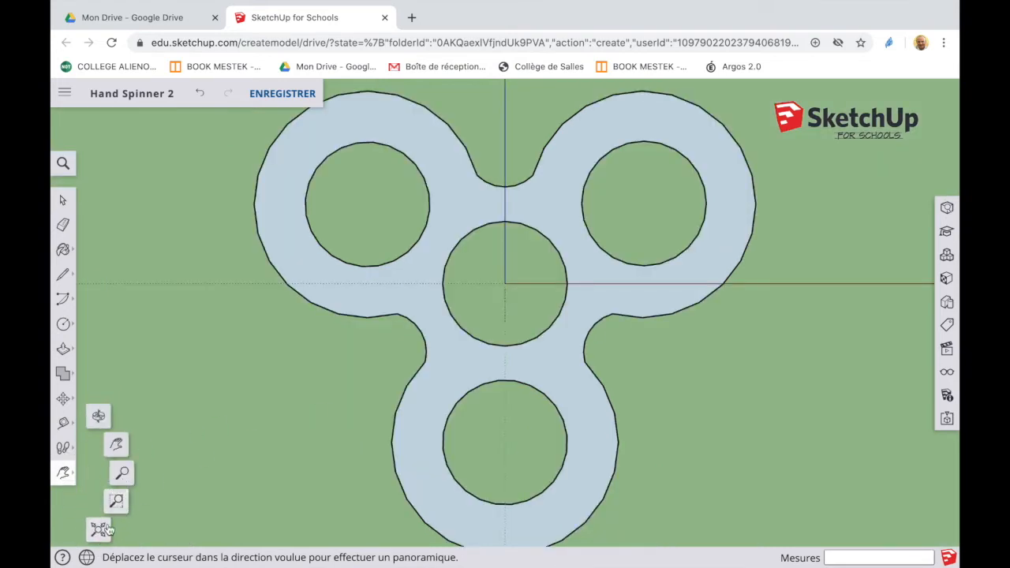
left_click(99, 416)
left_click_drag(446, 417, 426, 415)
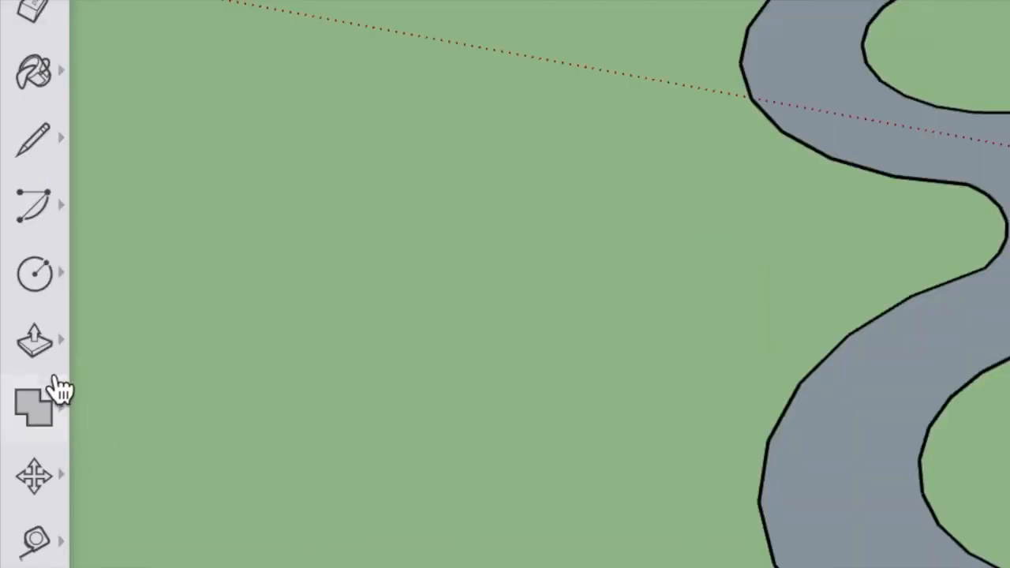
left_click(63, 348)
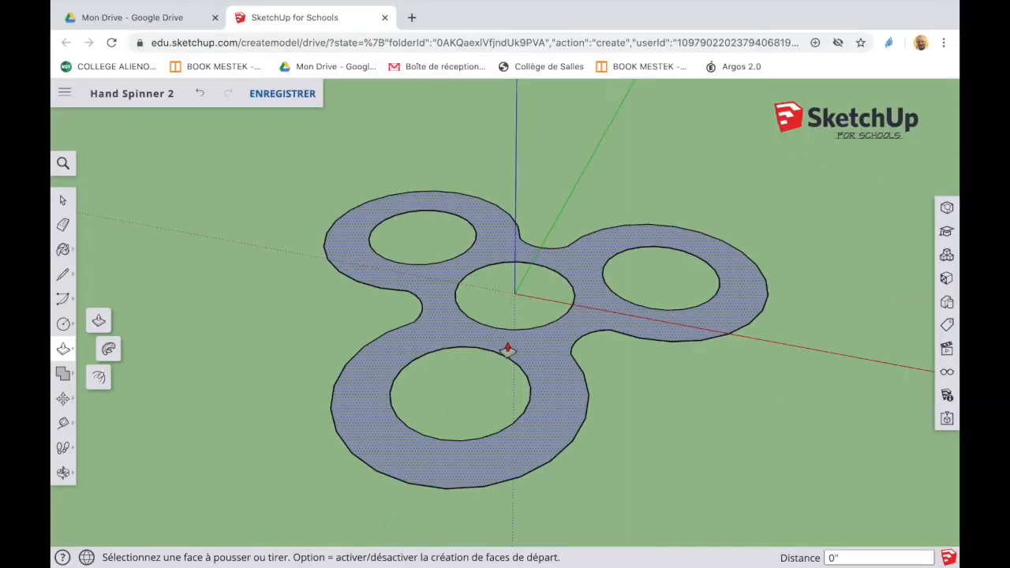
left_click(553, 355)
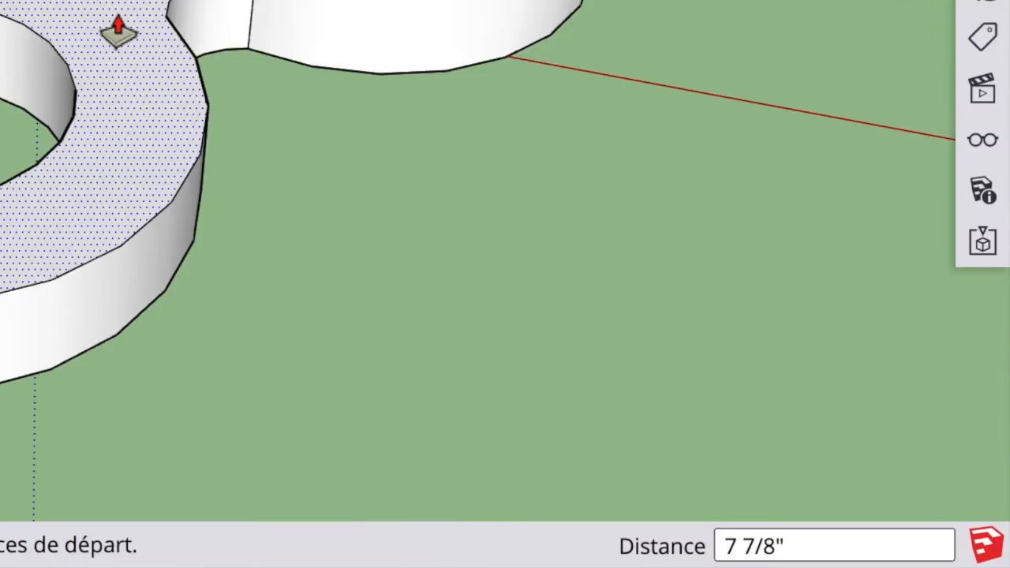
type("5")
key("Return")
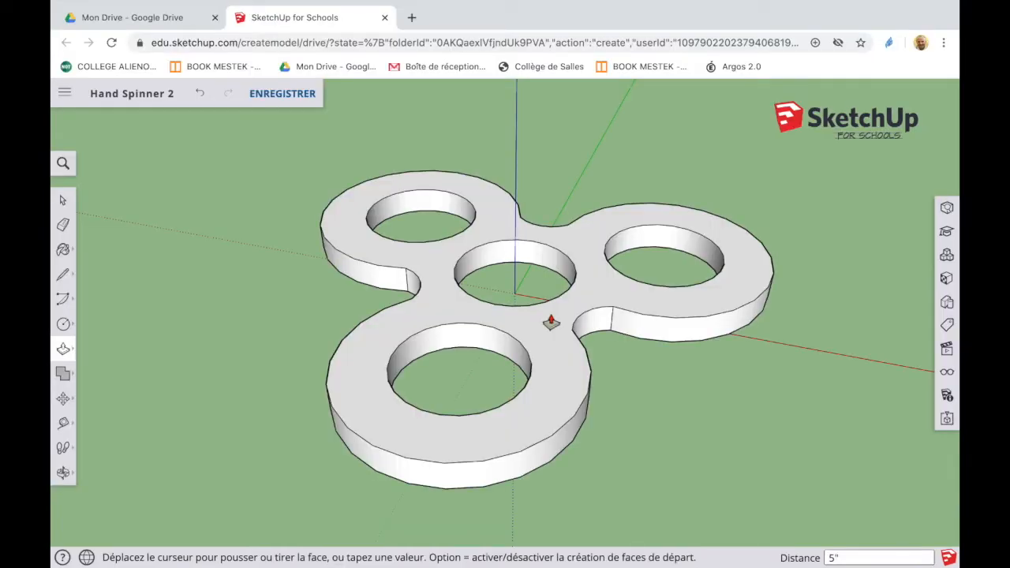
Select the entire spinner body and paint all its faces with the orange material TG_shirt pattern 1
left_click(63, 472)
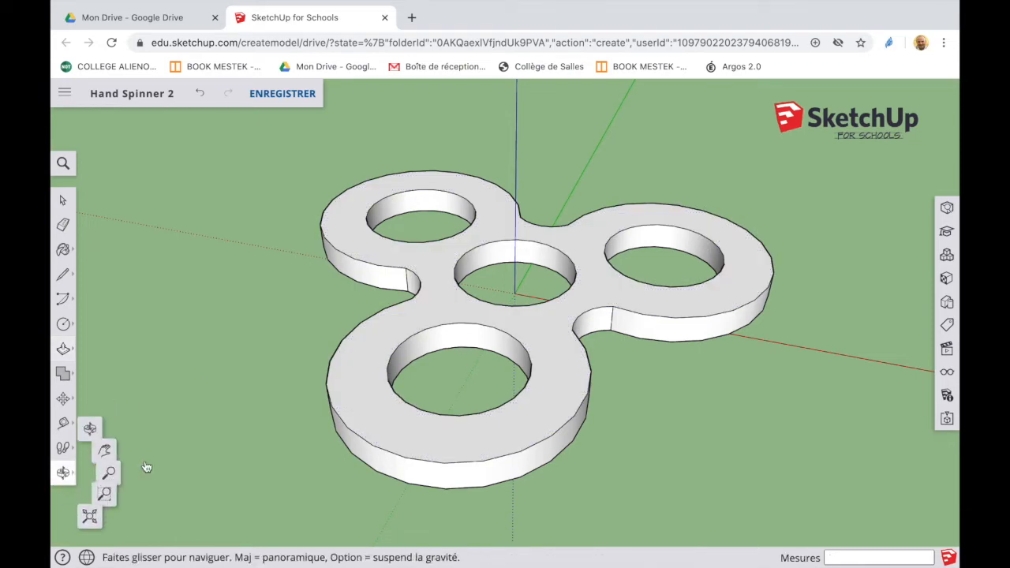
left_click_drag(498, 418, 299, 118)
left_click_drag(333, 233, 305, 453)
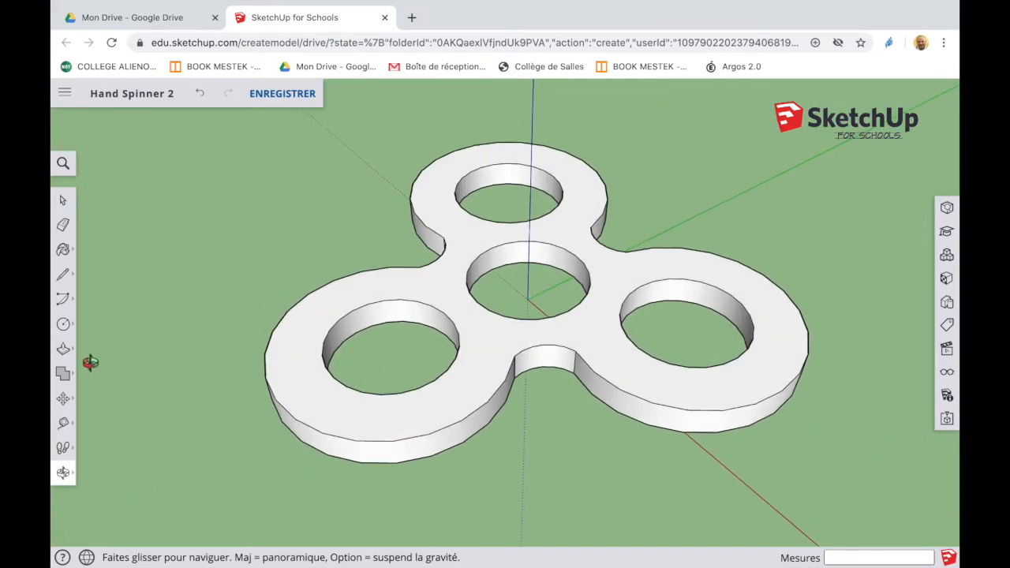
left_click(63, 201)
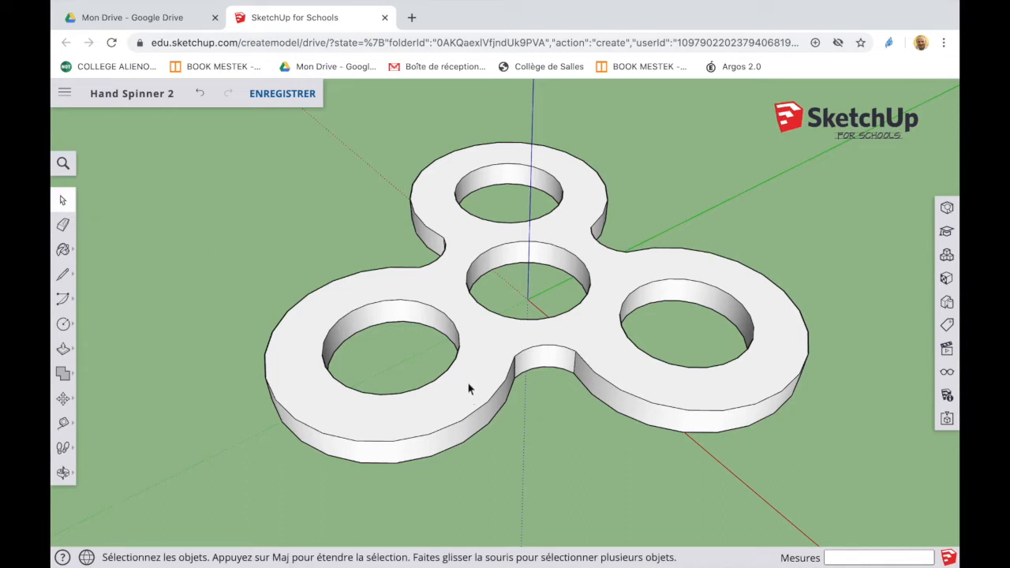
triple_click(489, 342)
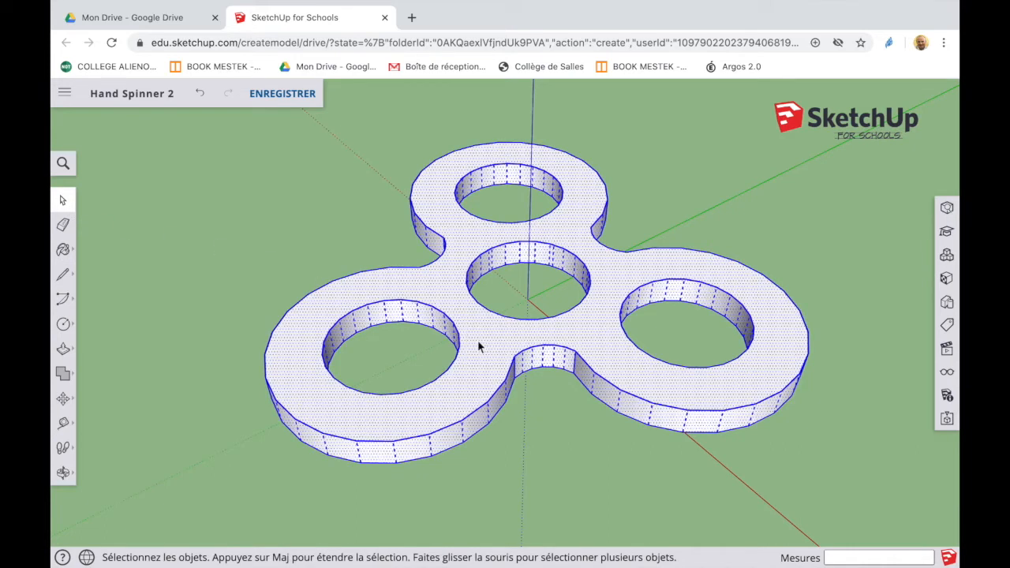
left_click(63, 249)
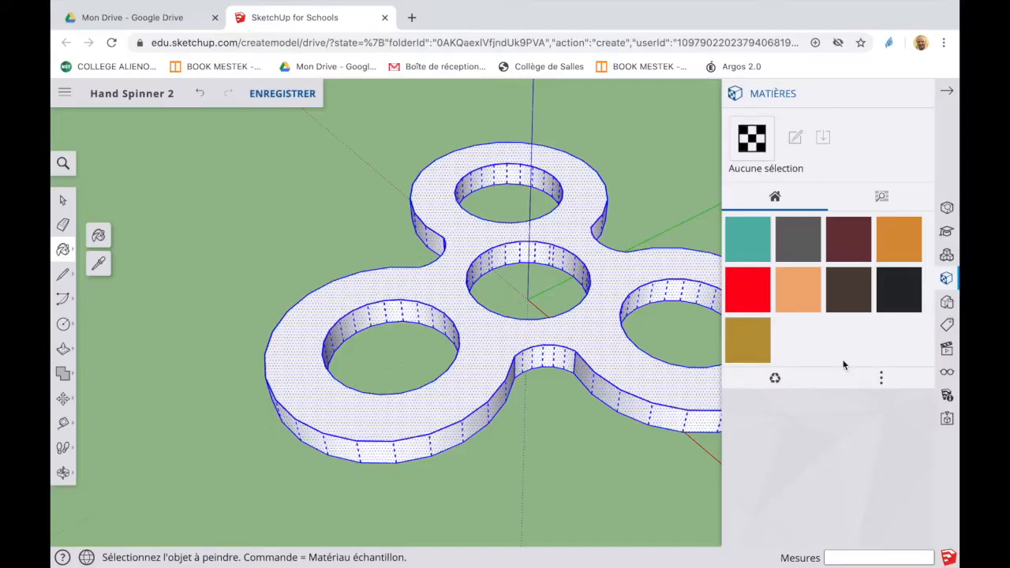
left_click(894, 251)
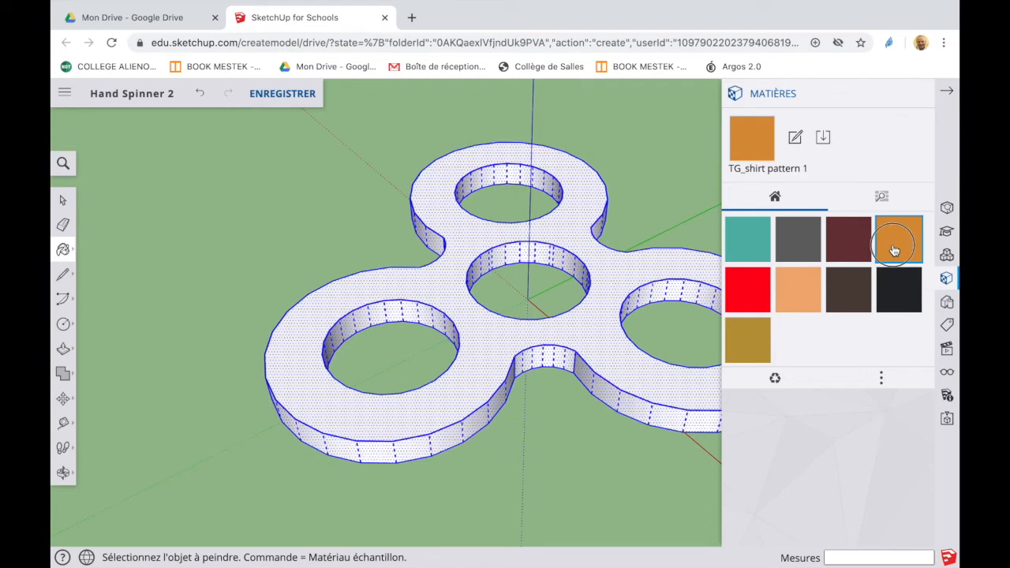
left_click(579, 335)
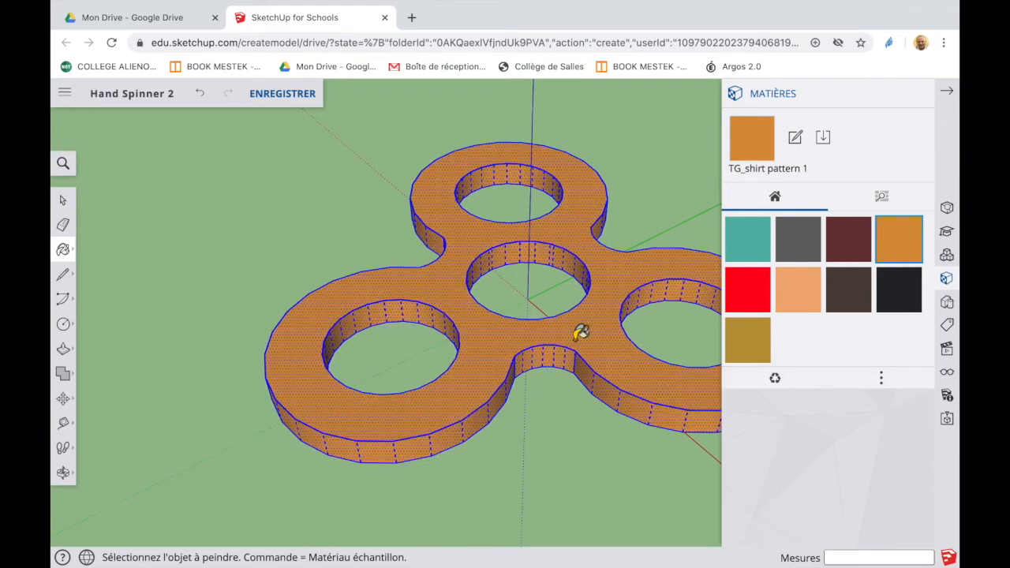
Select only the spinner's top face with its edges and paint it with the TG_skin material
key("space")
key("Escape")
double_click(410, 415)
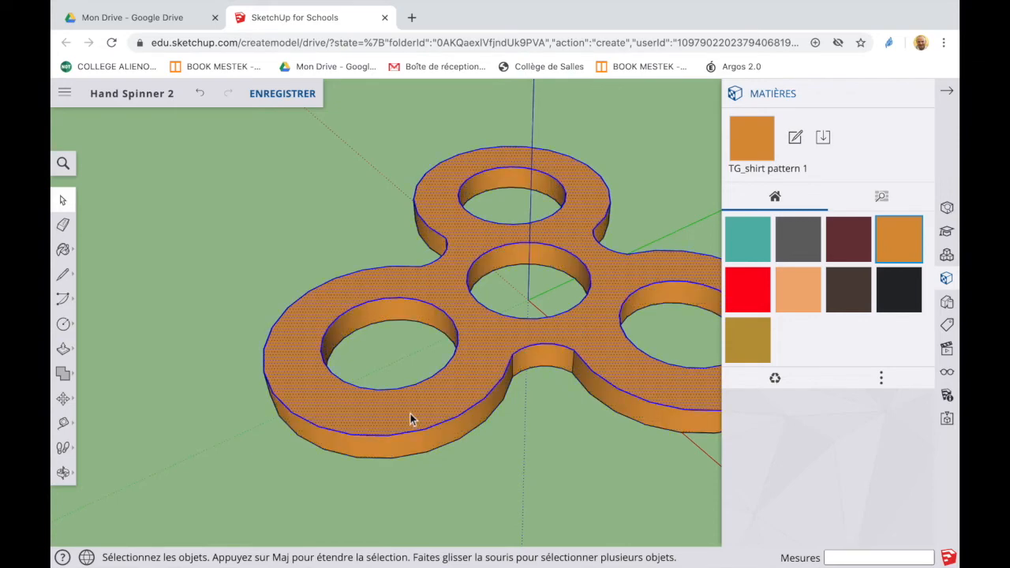
left_click(798, 292)
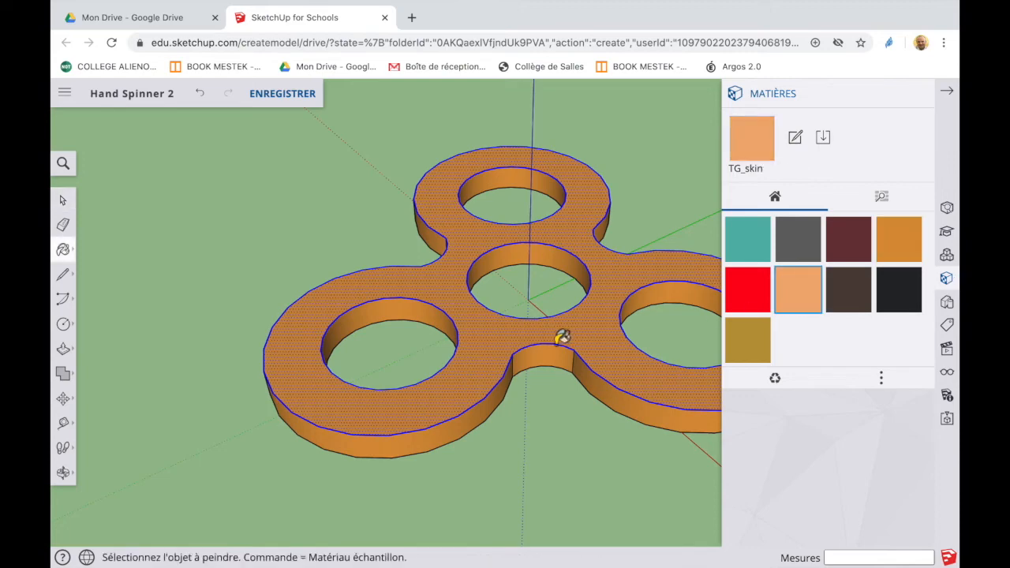
left_click(495, 338)
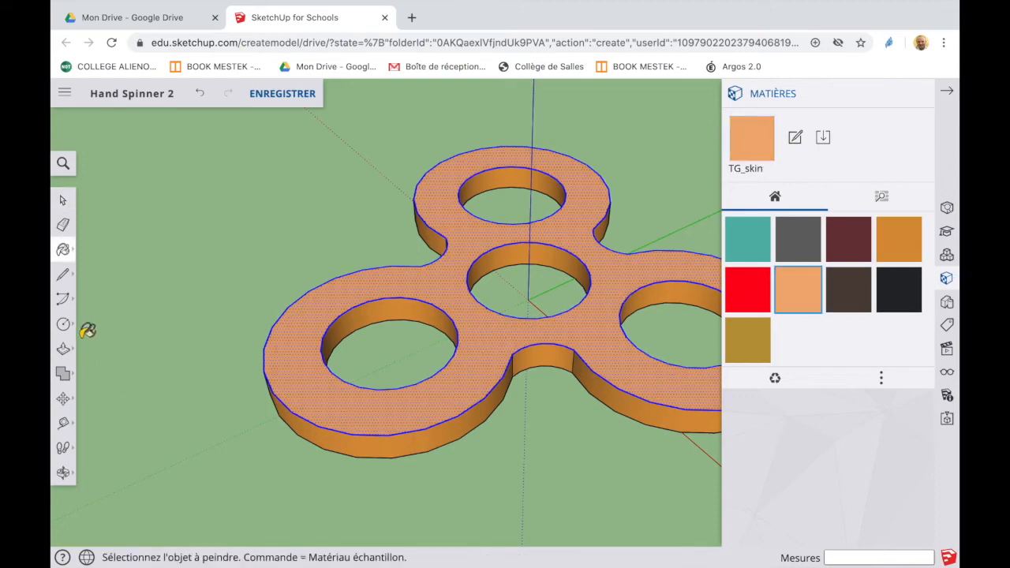
Select the spinner's underside face and paint it with the TG_shirt pattern 3 material
left_click(63, 473)
mouse_move(413, 435)
left_mouse_down()
mouse_move(360, 147)
mouse_move(476, 339)
mouse_move(509, 219)
left_mouse_up()
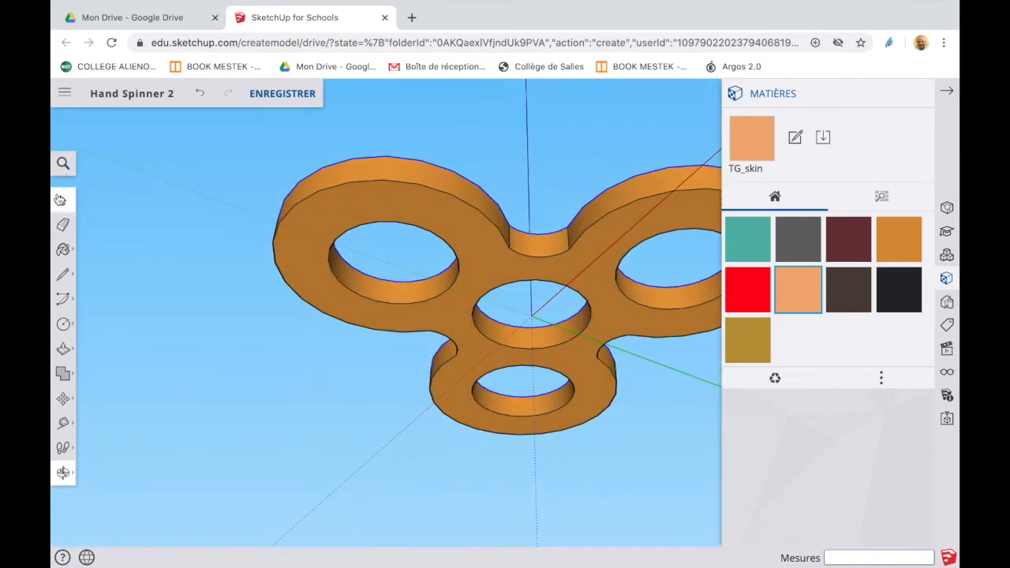
left_click(63, 200)
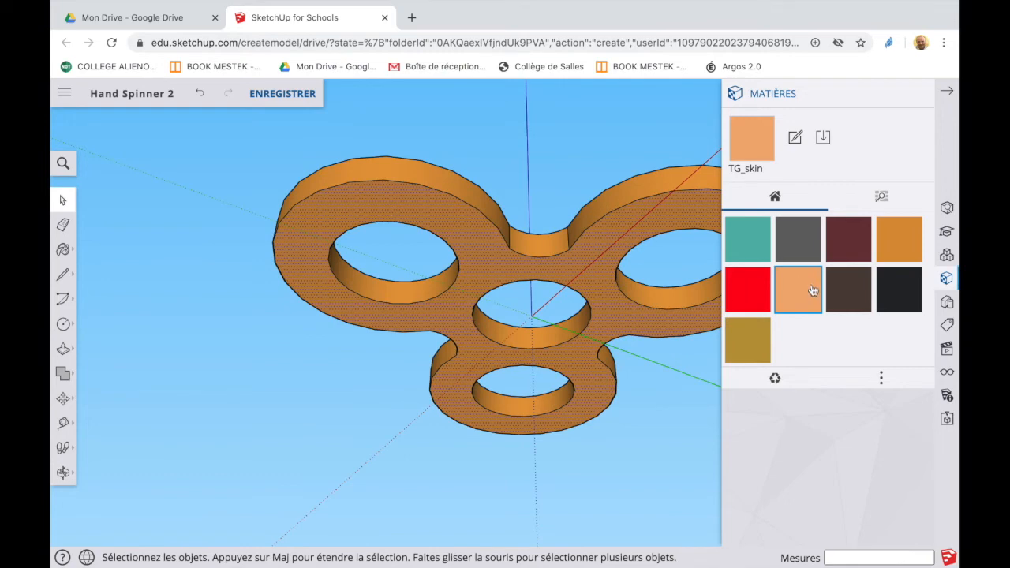
left_click(754, 345)
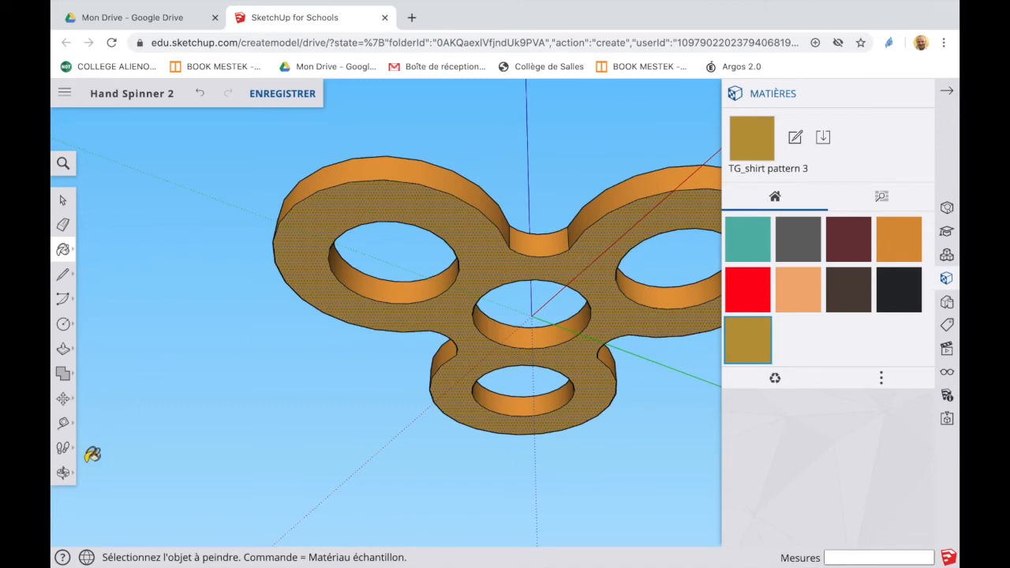
Save the Hand Spinner 2 model with its top face in view and put the material choices away
left_click(63, 472)
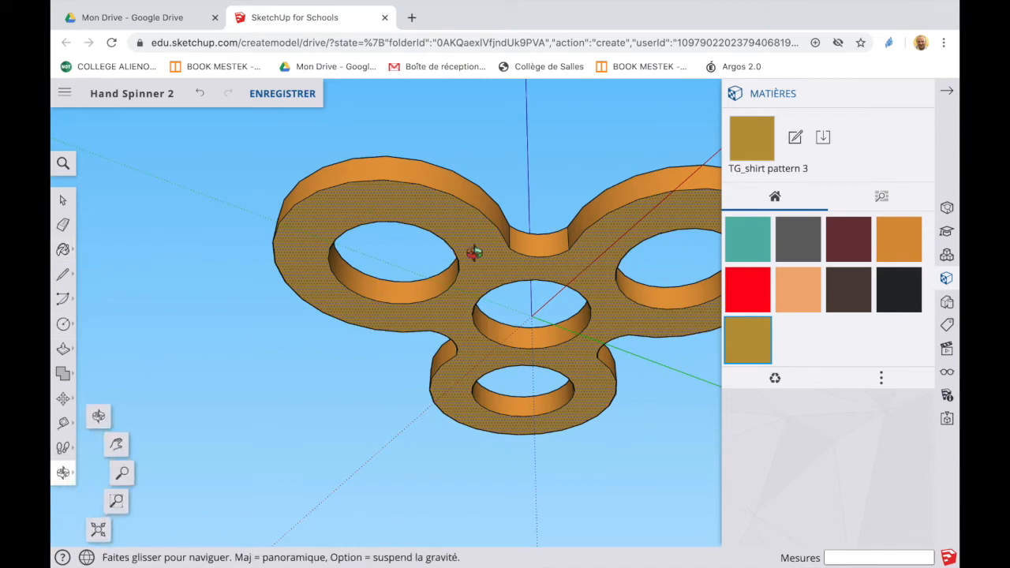
left_click_drag(510, 264, 448, 408)
left_click_drag(579, 242, 458, 338)
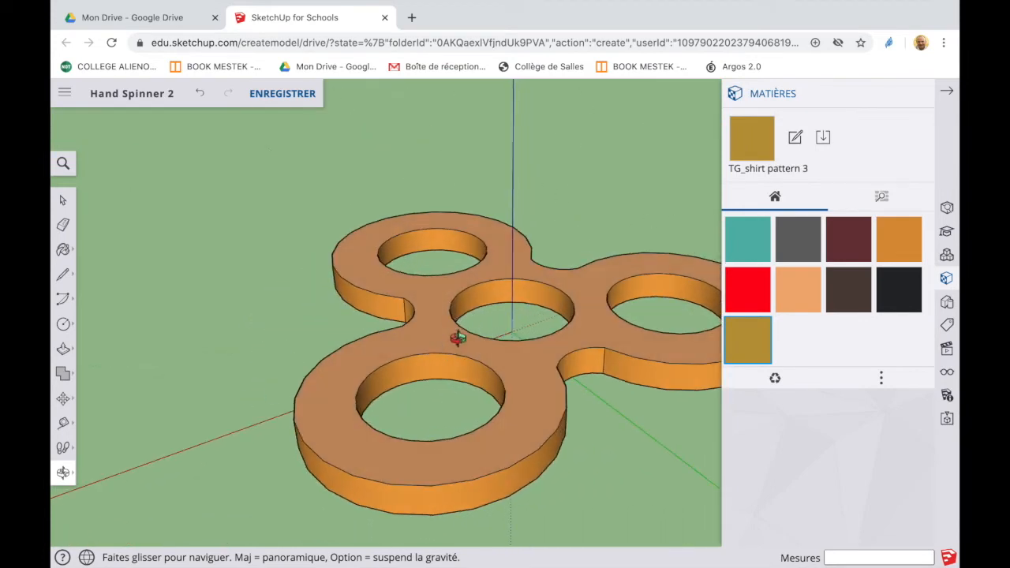
left_click(281, 101)
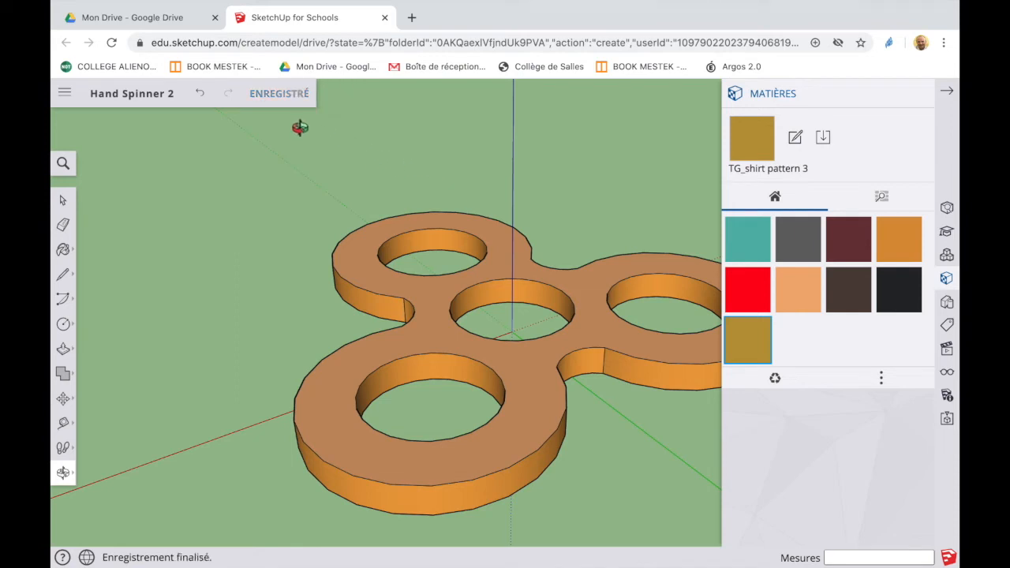
left_click(949, 92)
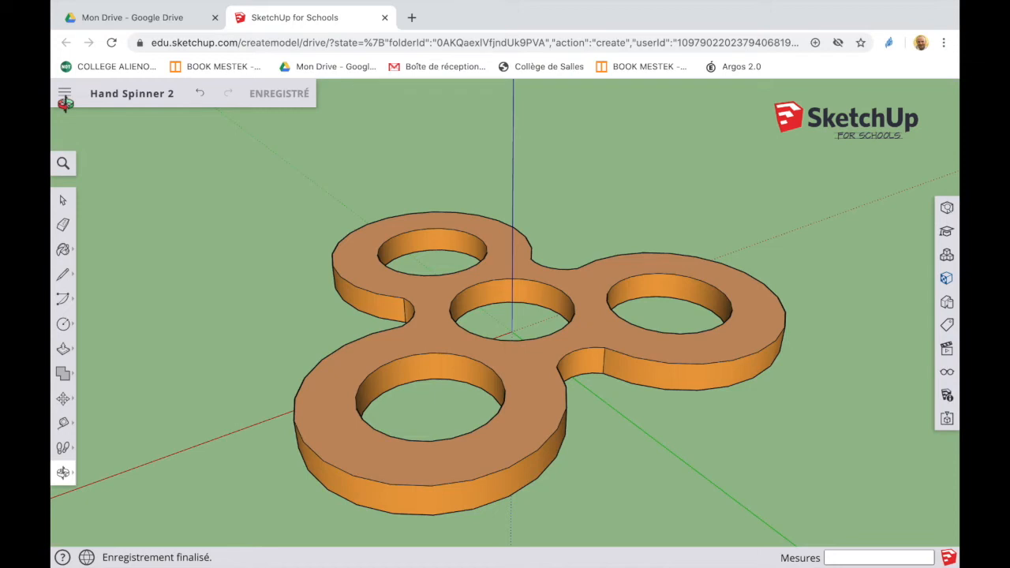
left_click(63, 200)
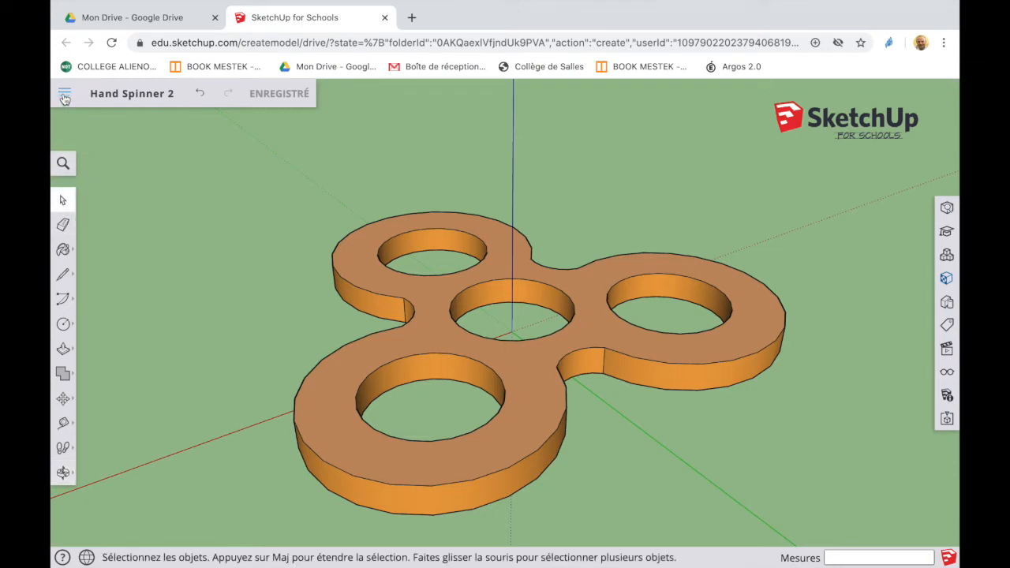
Export the current view of the spinner as a 2560 × 1378 px PNG image
left_click(64, 93)
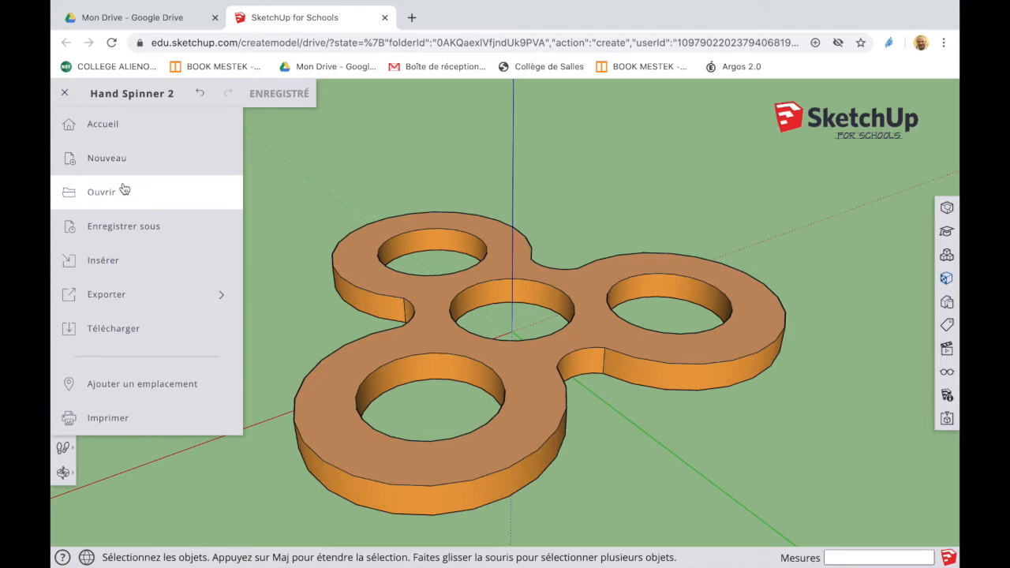
left_click(136, 294)
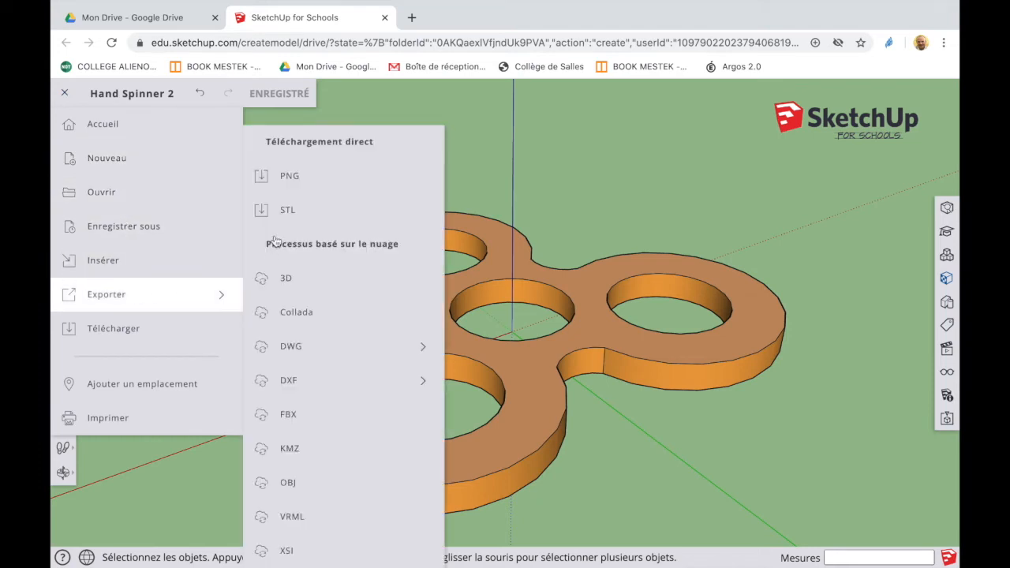
left_click(292, 177)
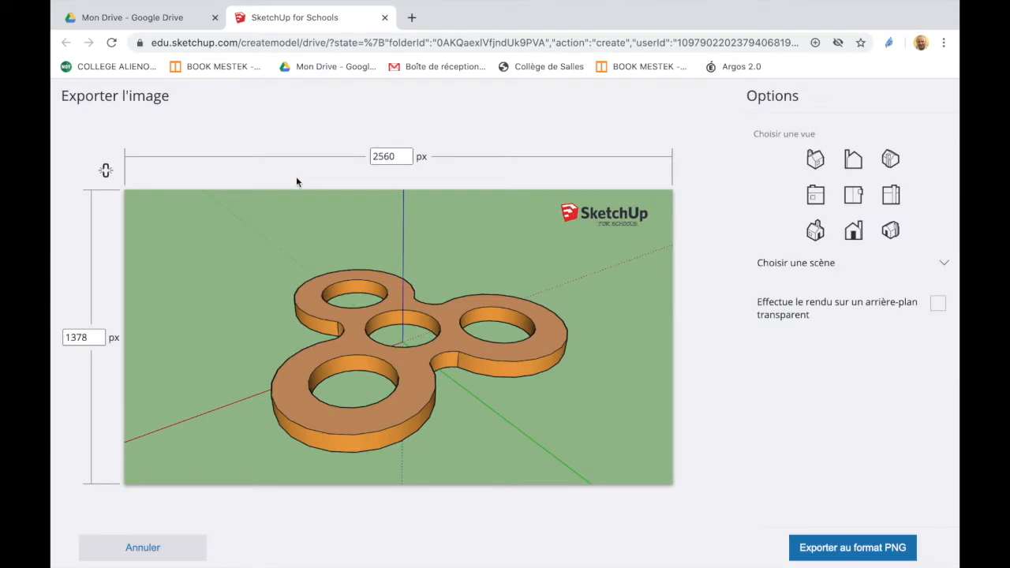
left_click(819, 549)
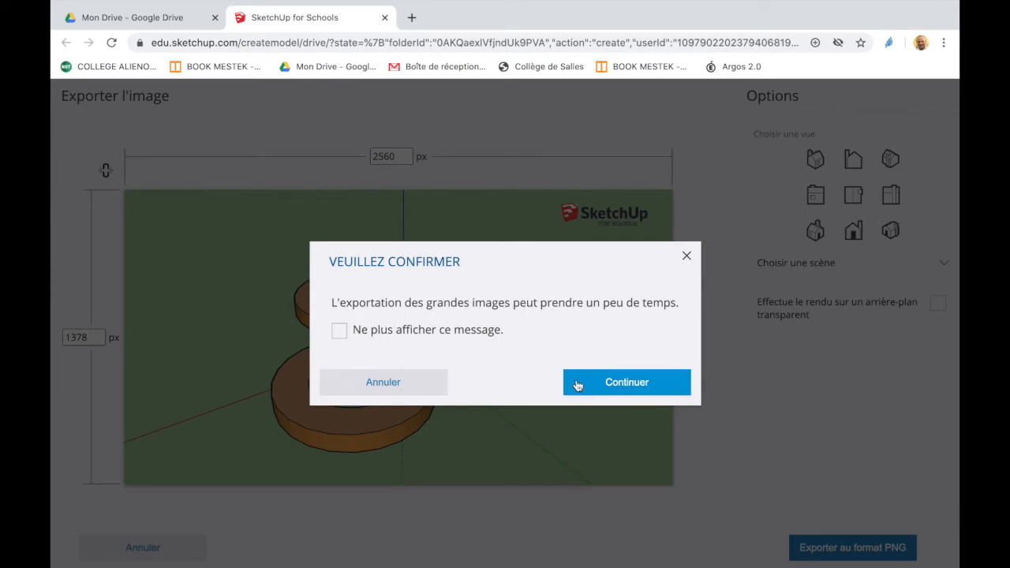
left_click(602, 386)
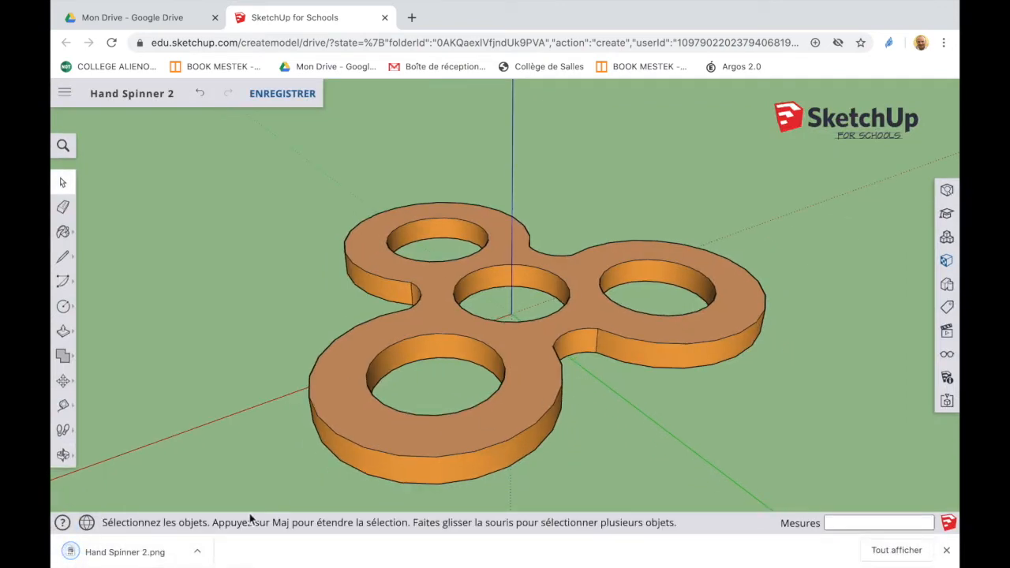
Open the downloaded Hand Spinner 2.png in Preview to check the image, and return to the SketchUp model
left_click(198, 552)
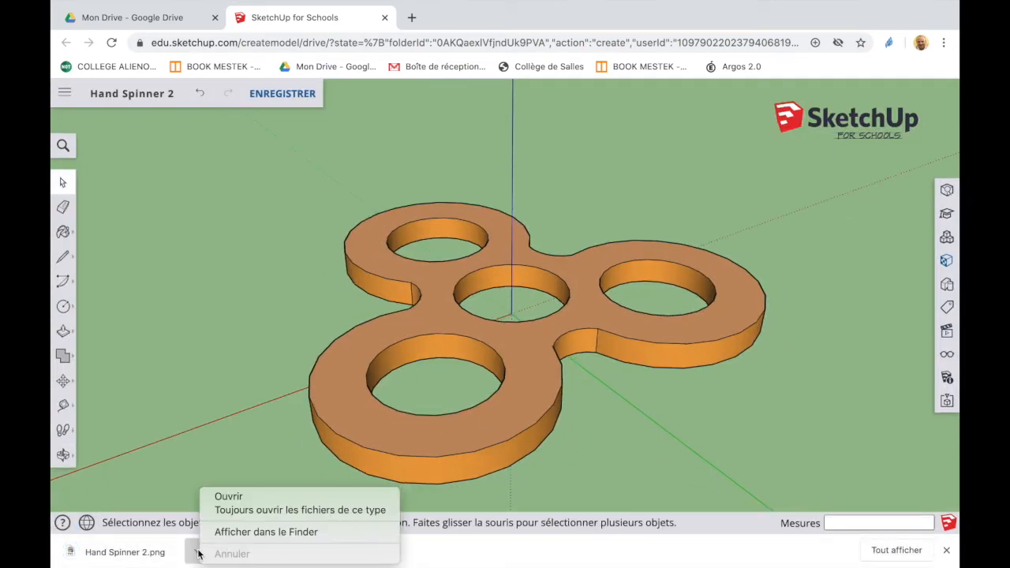
left_click(133, 561)
left_click(133, 560)
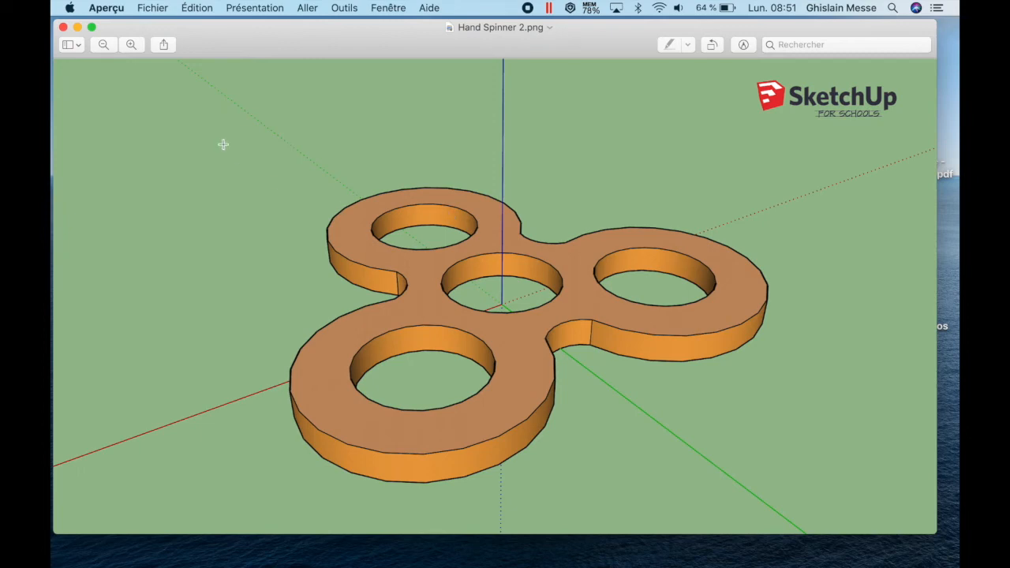
left_click(164, 45)
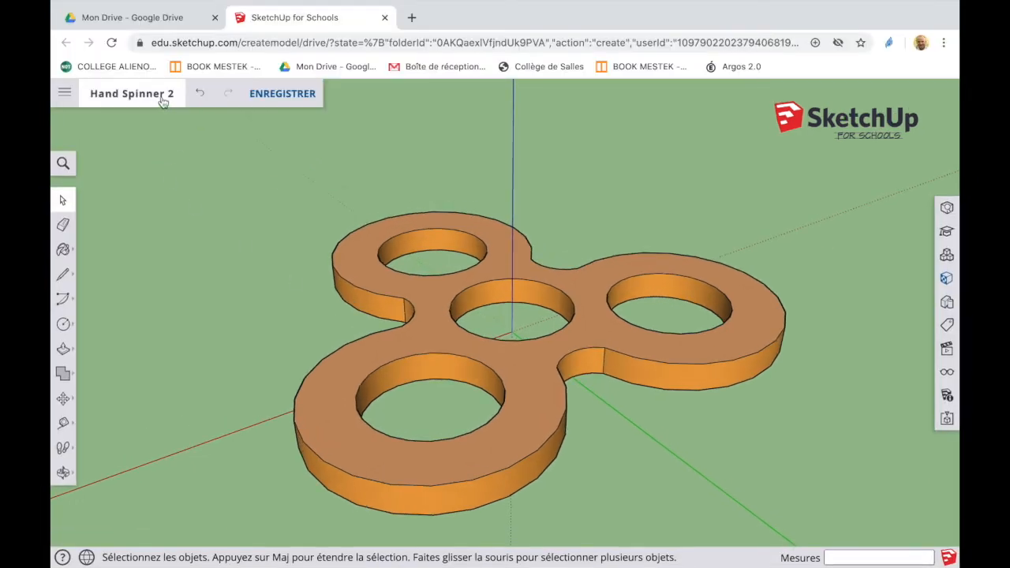
Export the Hand Spinner 2 model as an STL file by direct download
left_click(65, 93)
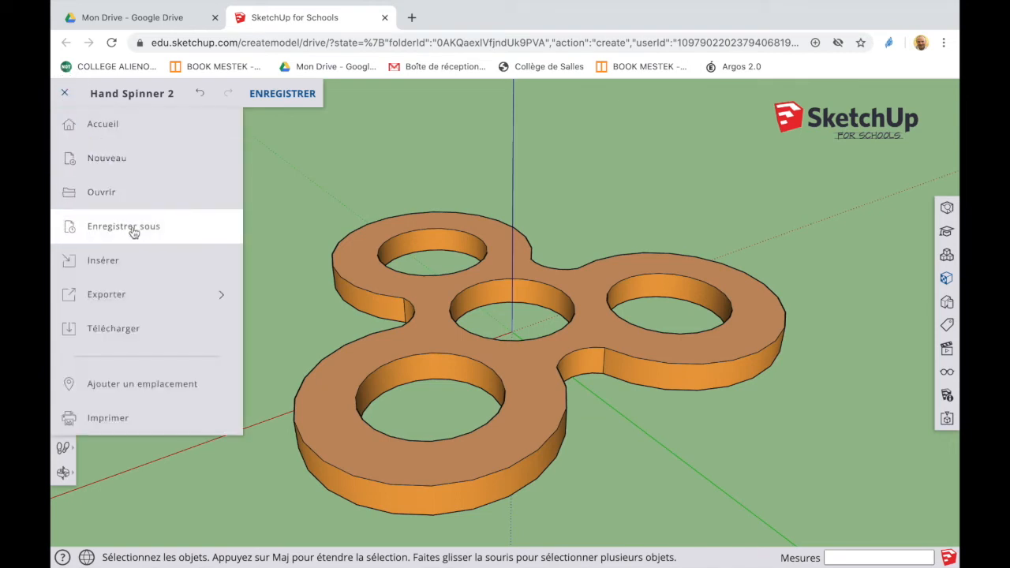
left_click(128, 292)
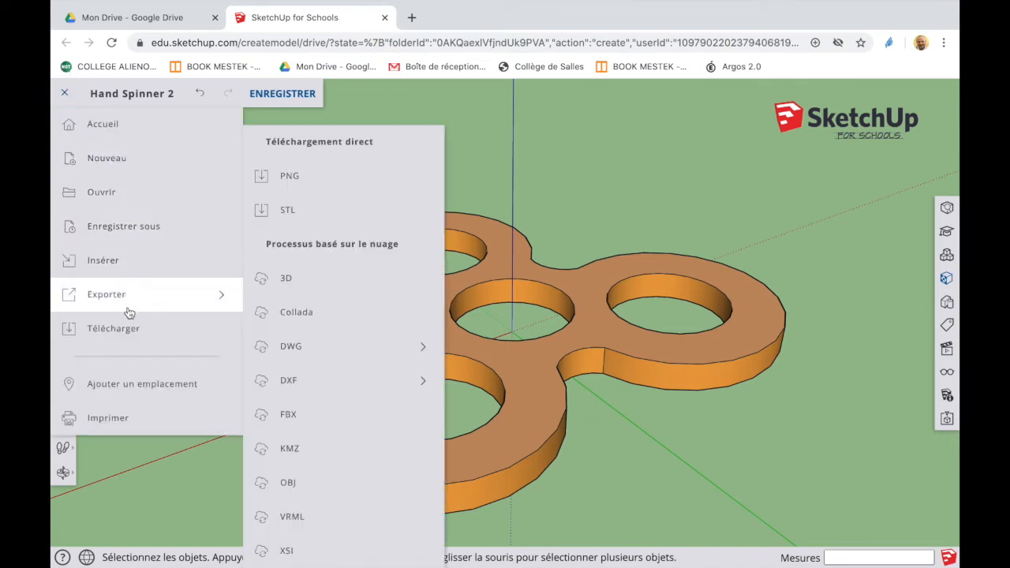
left_click(349, 223)
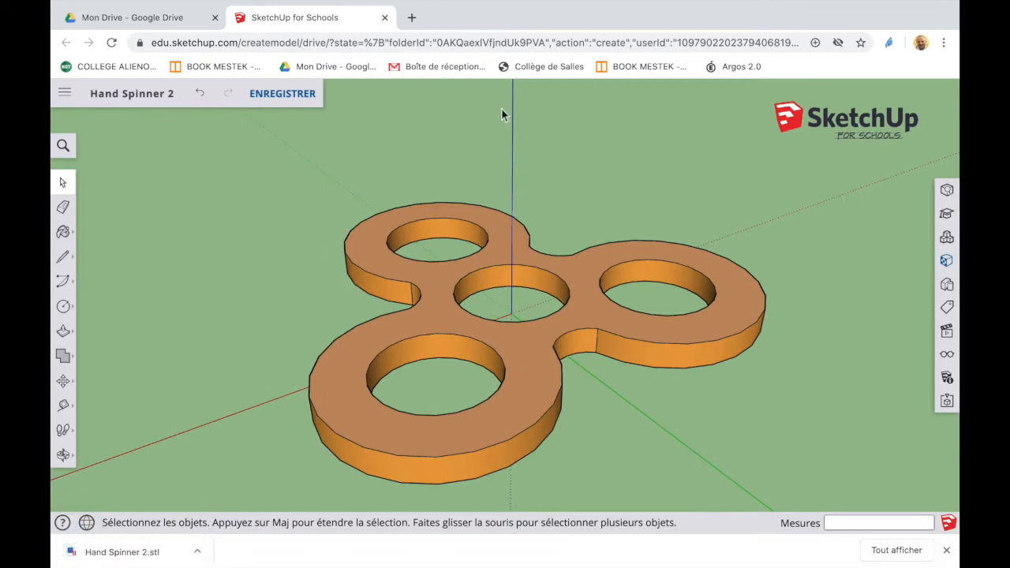
Search the web for sculpteo in a new browser tab and open the Sculpteo online 3D printing service site
left_click(412, 17)
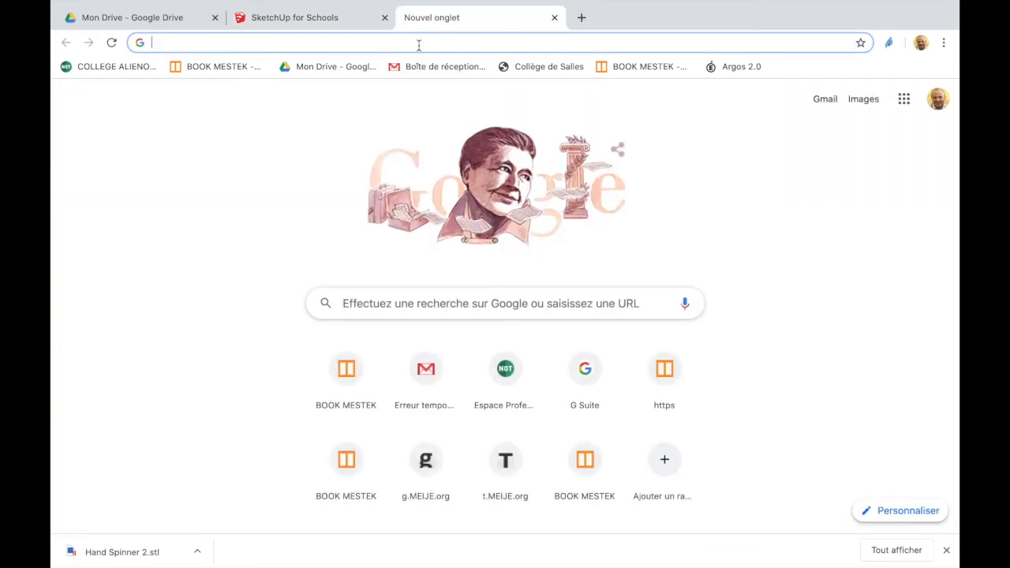
left_click(418, 44)
type("scul")
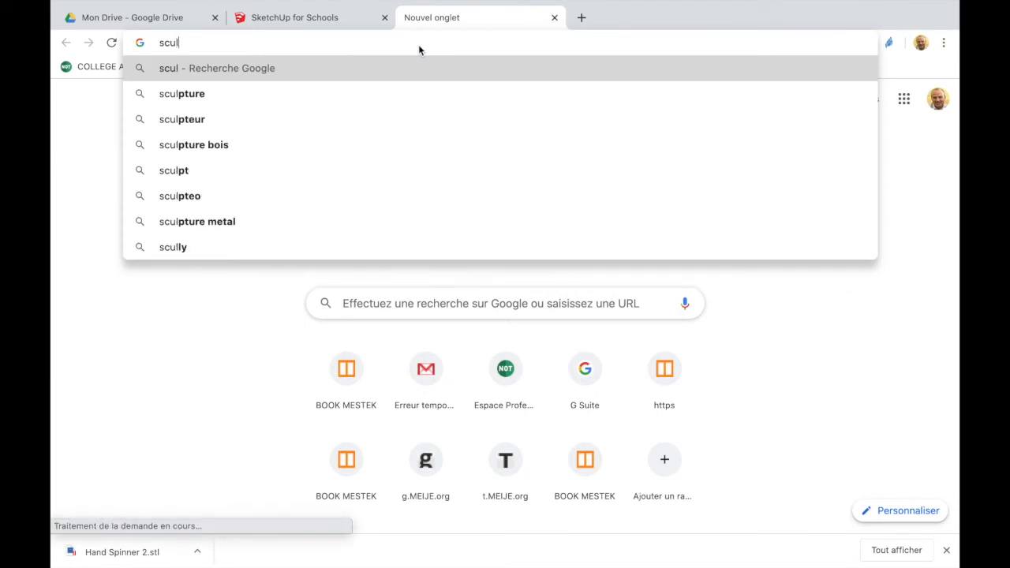
type("teo")
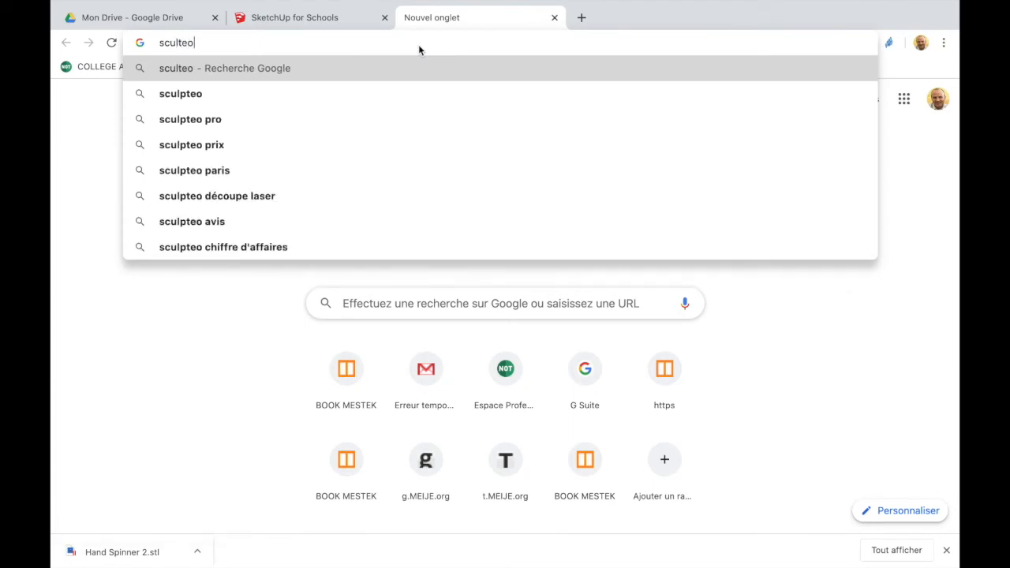
key("BackSpace")
key("BackSpace")
key("BackSpace")
type("p")
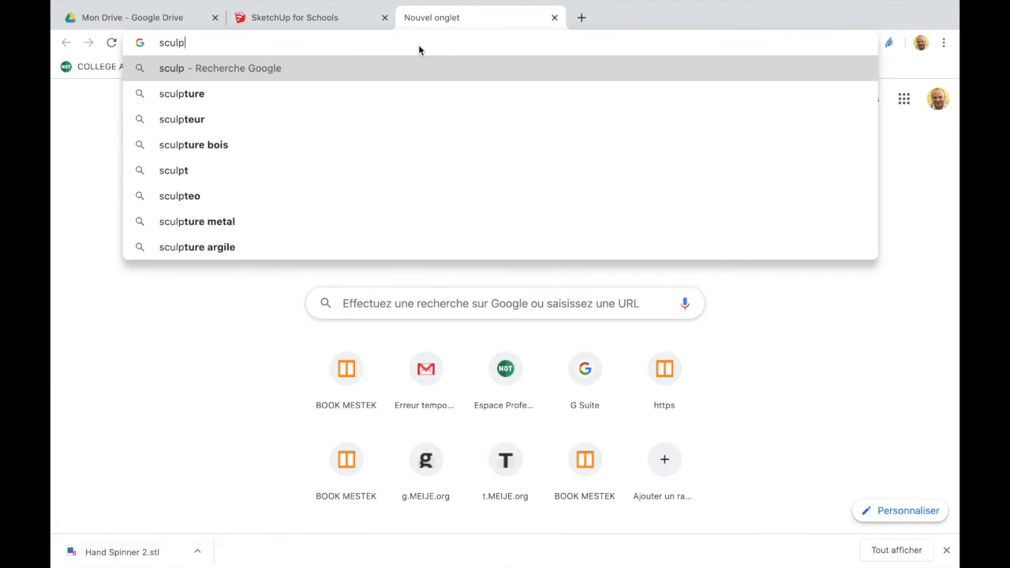
type("teo")
key("Return")
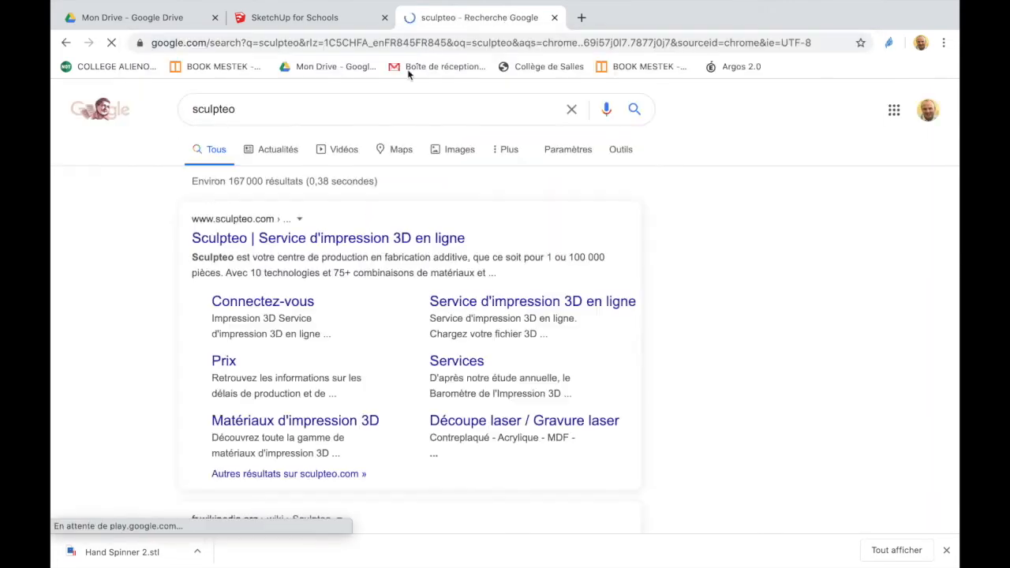
left_click(294, 241)
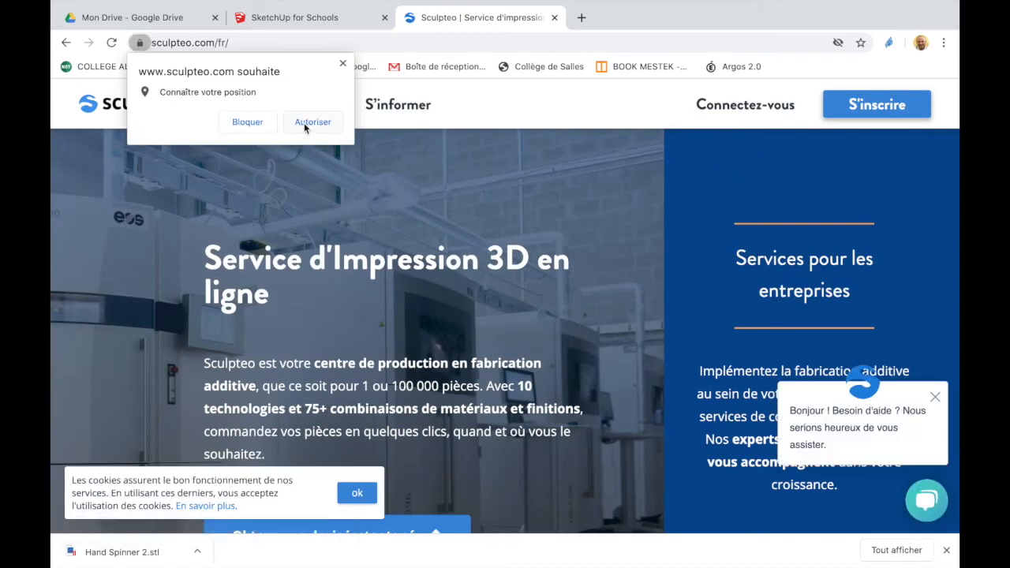
Allow the Sculpteo site to use the location and sign in with the Google account
left_click(305, 124)
left_click(727, 106)
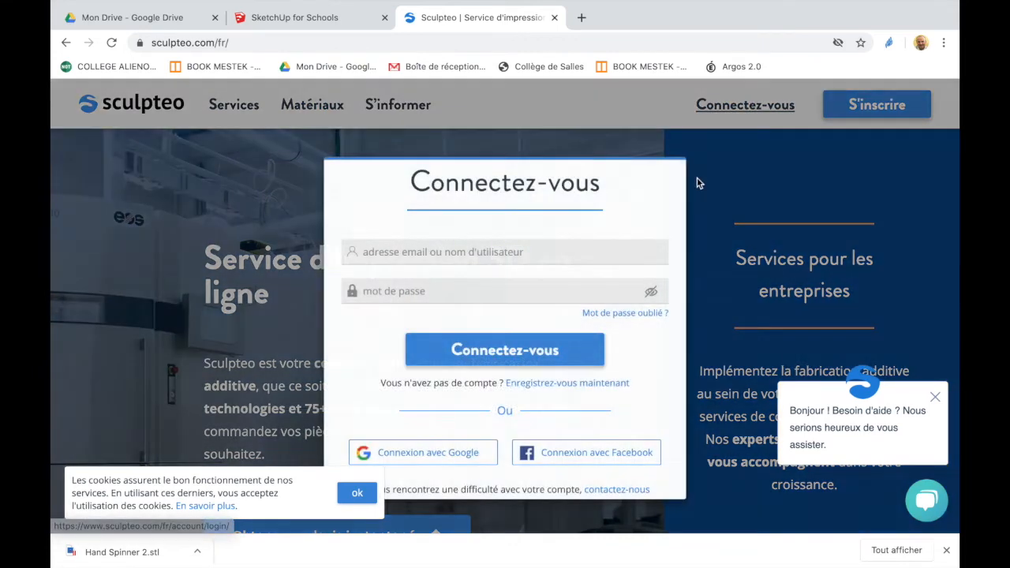
left_click(534, 252)
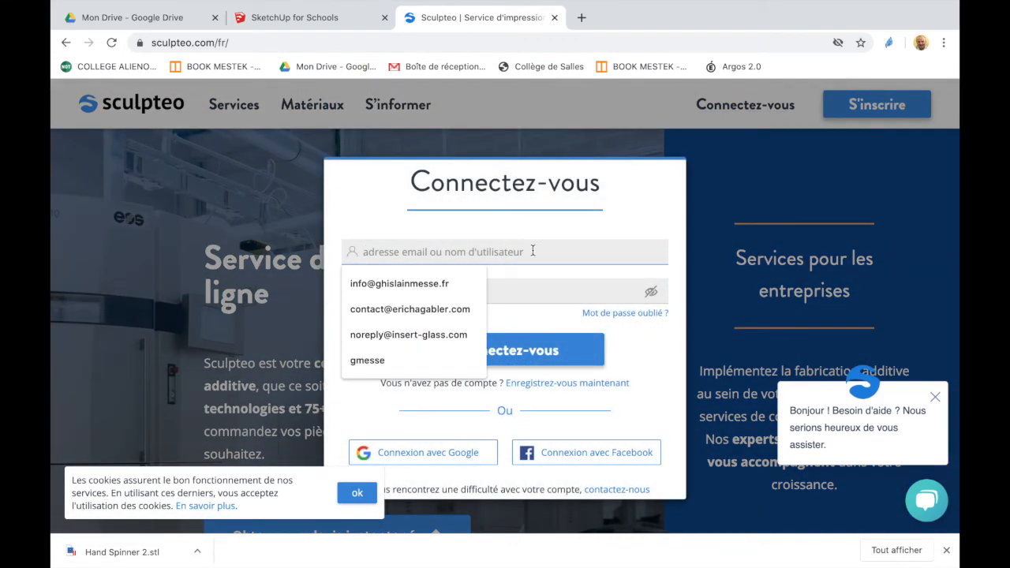
left_click(429, 461)
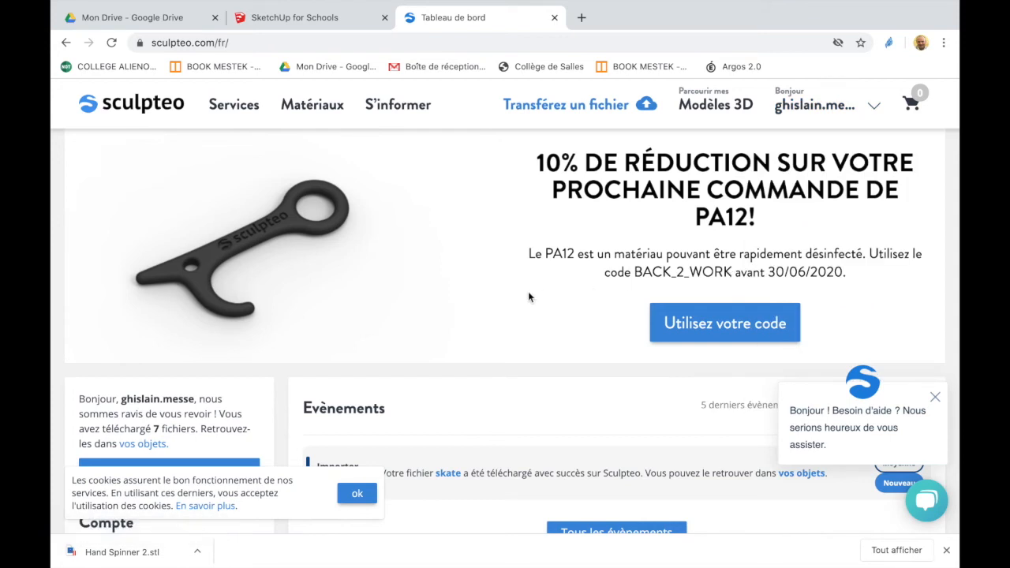
Transfer Hand Spinner 2.stl from the Téléchargements folder to Sculpteo
left_click(566, 105)
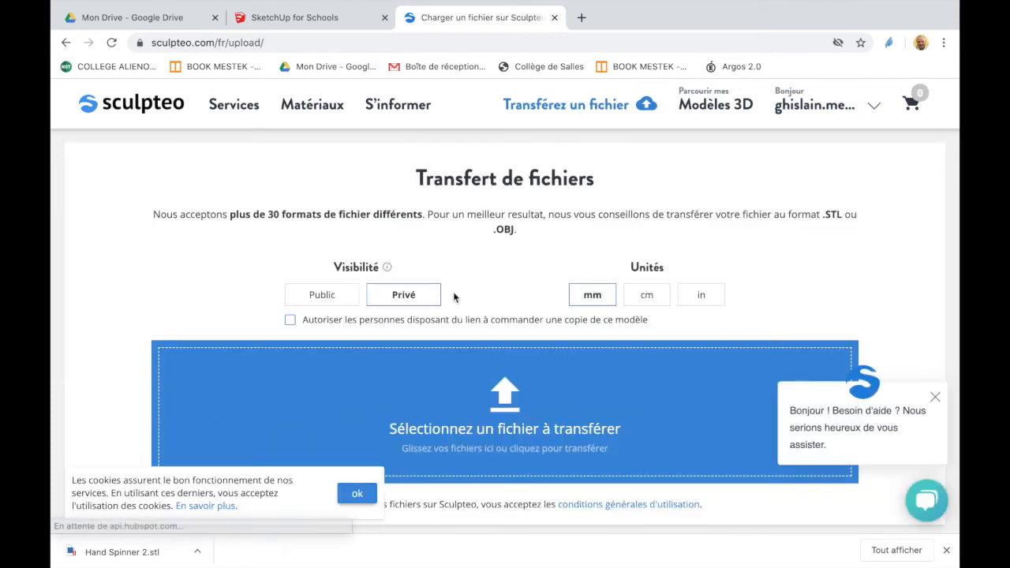
left_click(488, 401)
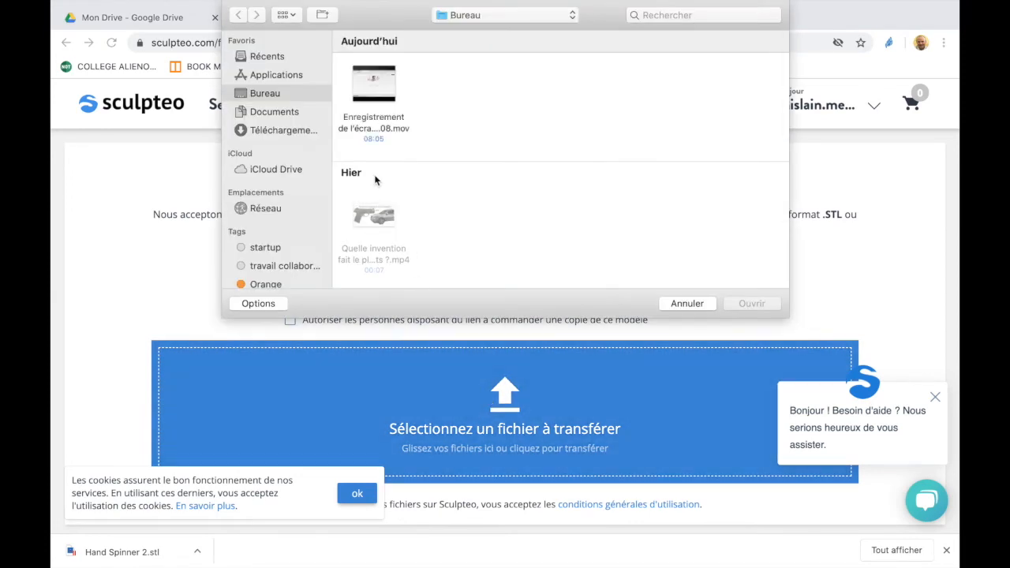
left_click(280, 130)
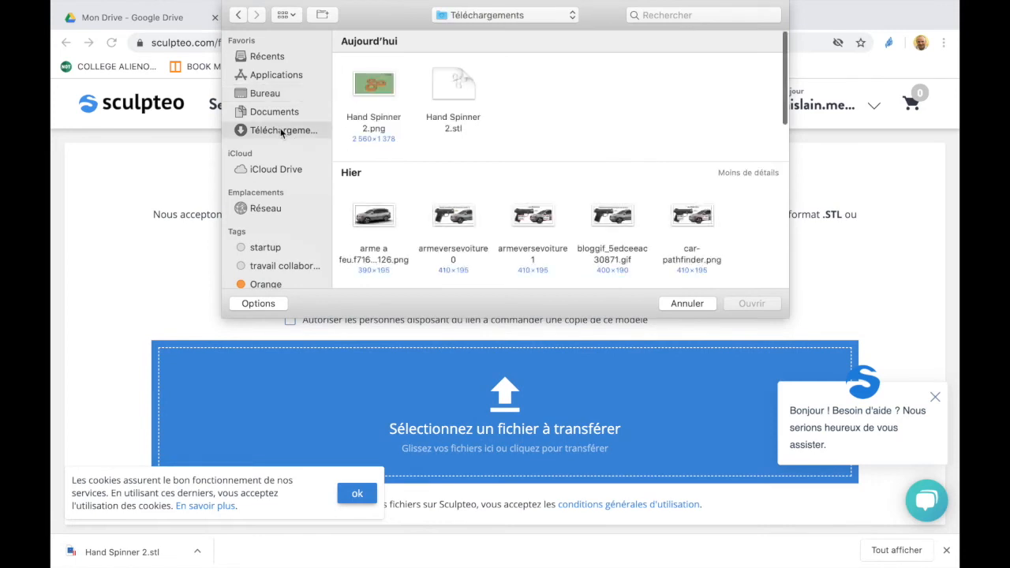
left_click(451, 86)
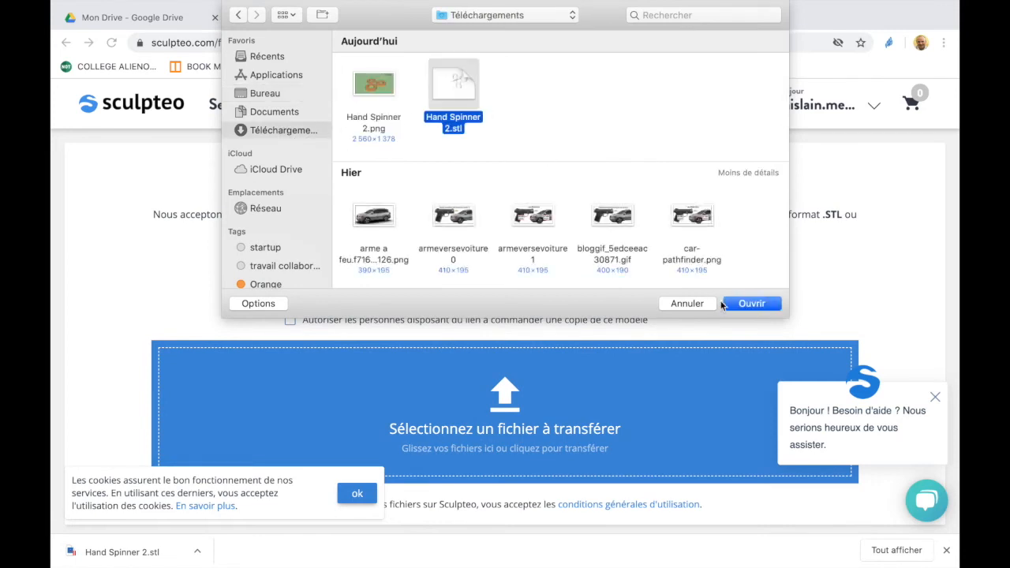
left_click(752, 304)
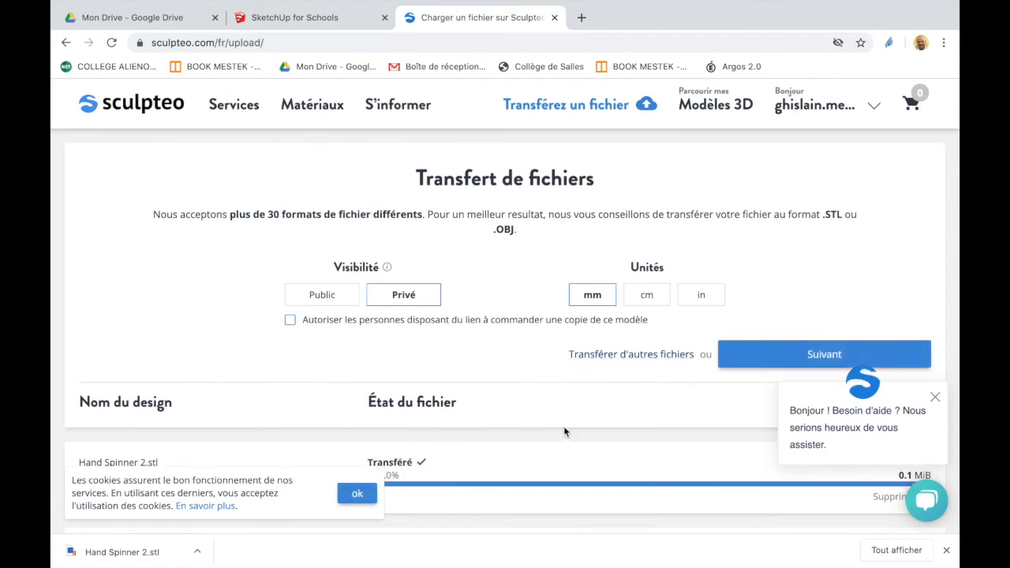
Submit the transferred STL file for processing, and dismiss the chat greeting and the cookie notice
left_click(935, 398)
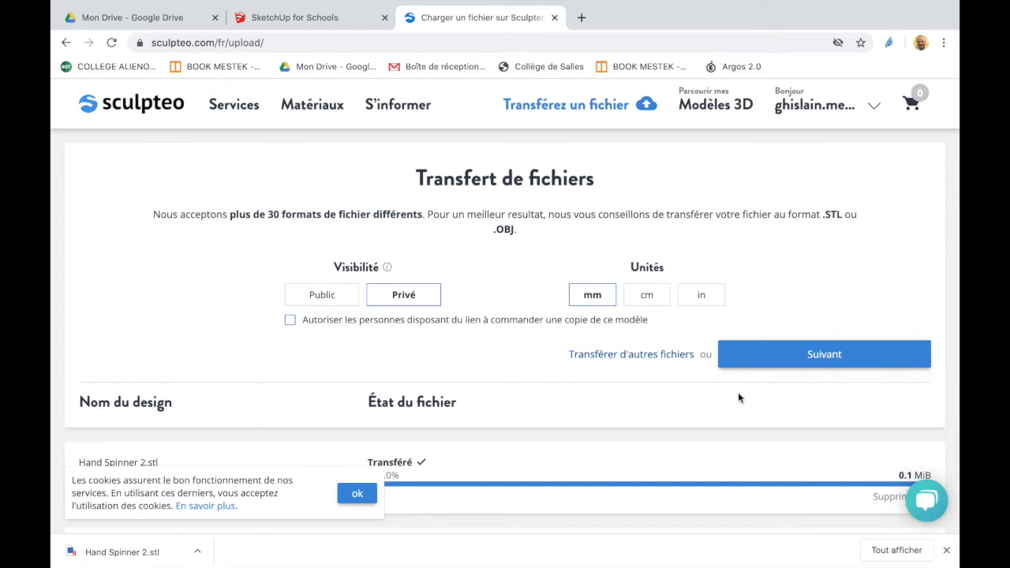
left_click(774, 359)
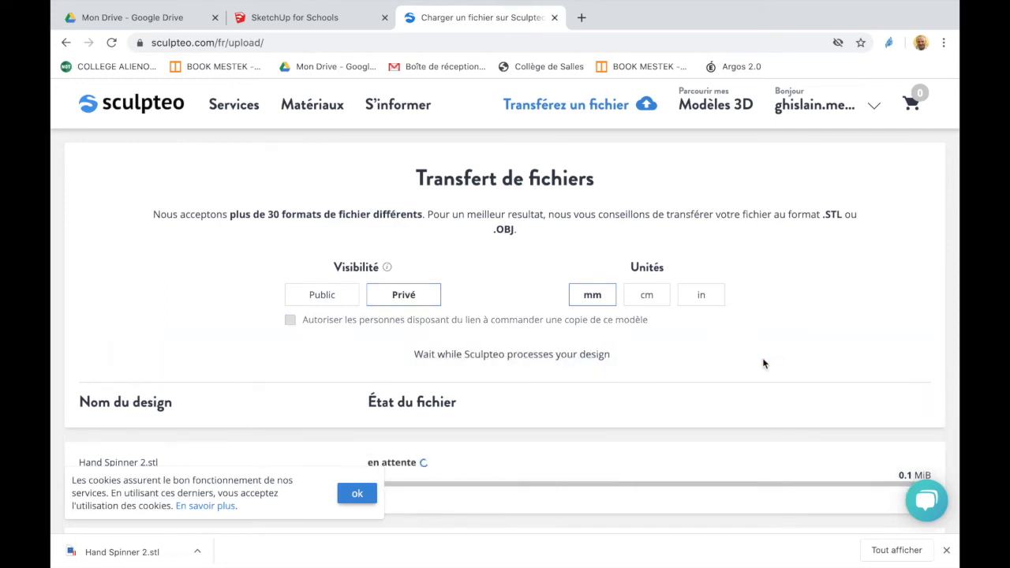
left_click(355, 493)
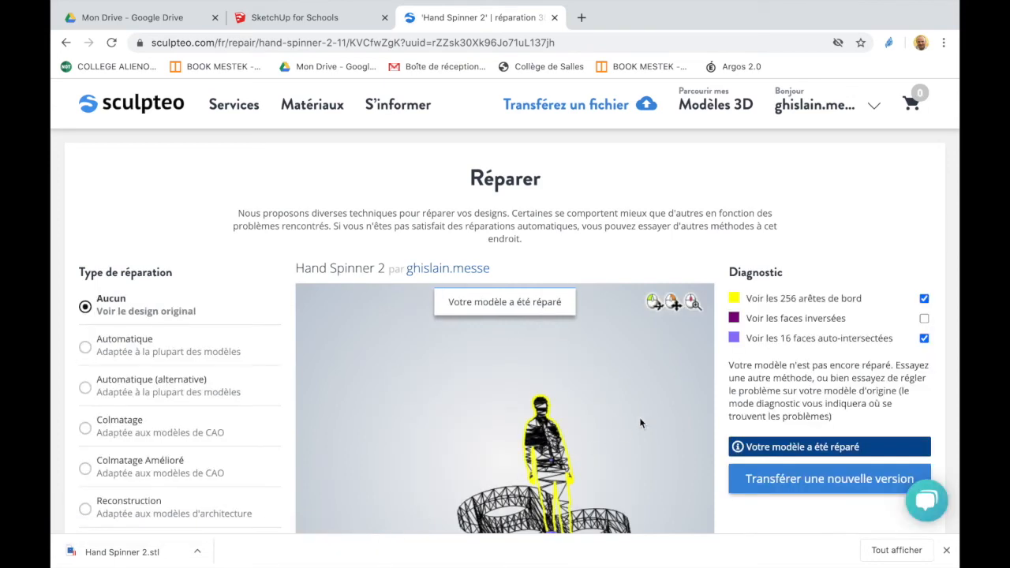
Inspect the original design's border edges by hiding them and showing them again in the diagnostic view
scroll(720, 362, "down", 2)
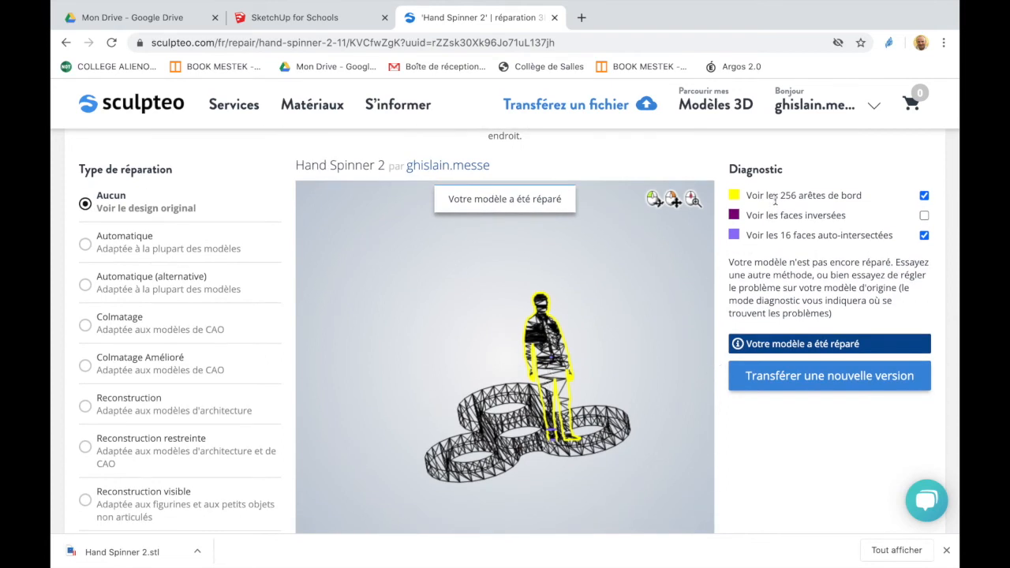
left_click(924, 196)
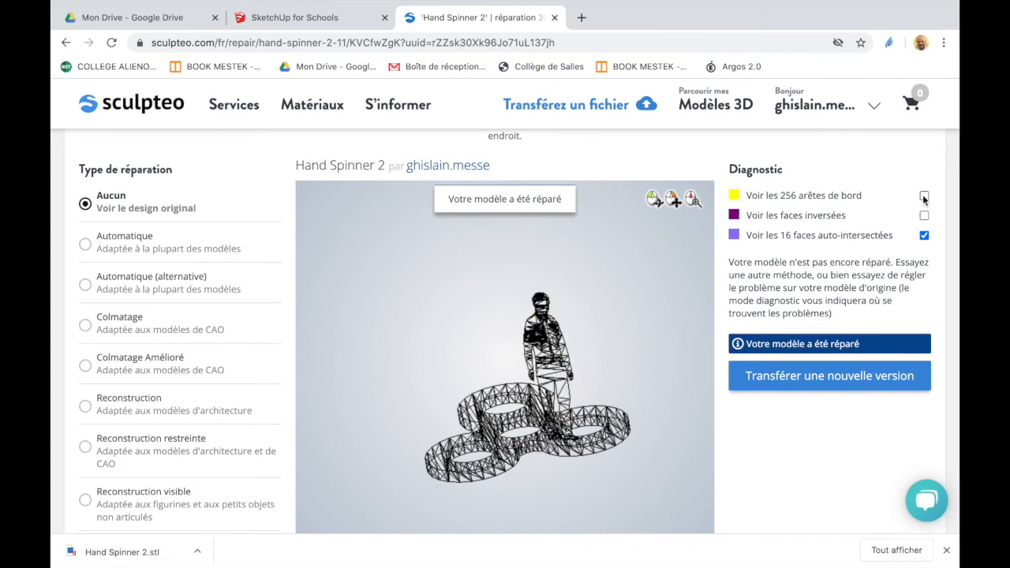
left_click(925, 196)
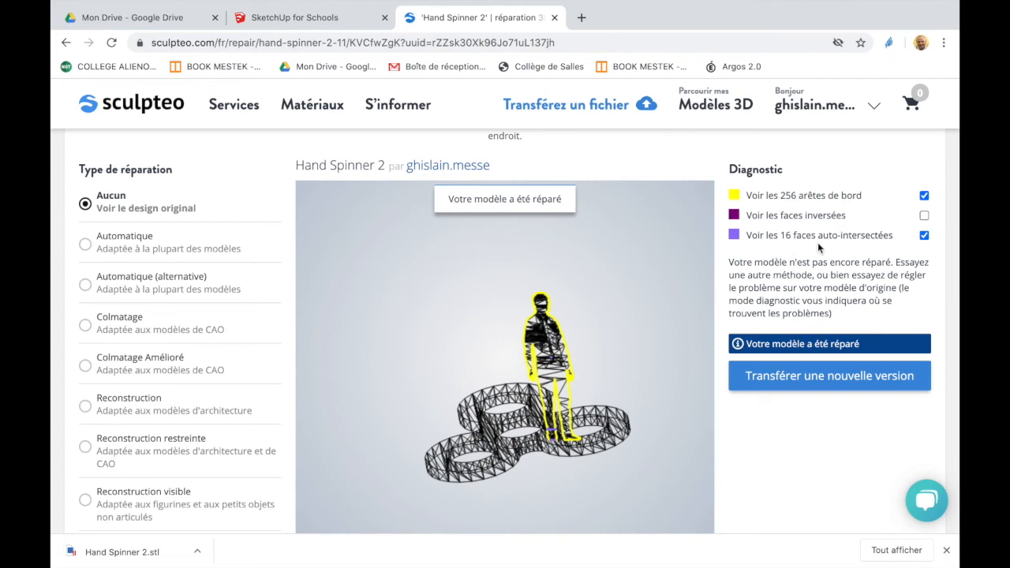
Repair the model with the Automatique repair type and continue to the 3D print configuration
left_click(103, 256)
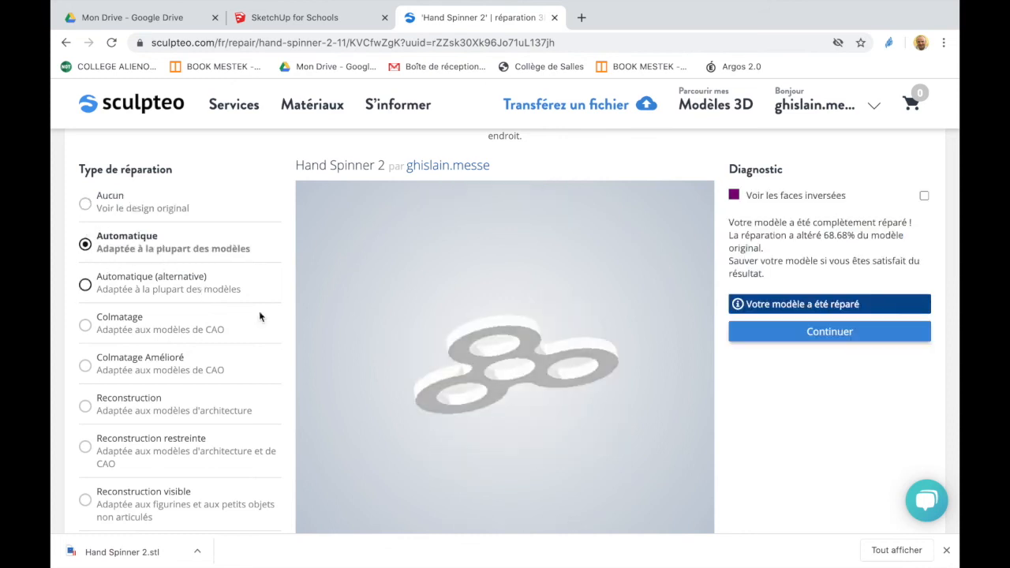
left_click(793, 330)
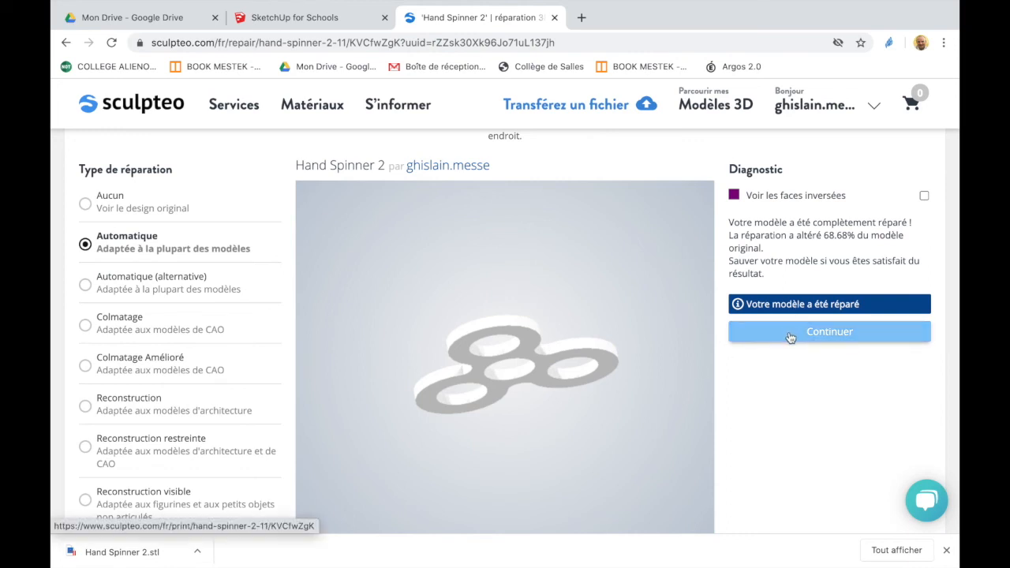
left_click(790, 336)
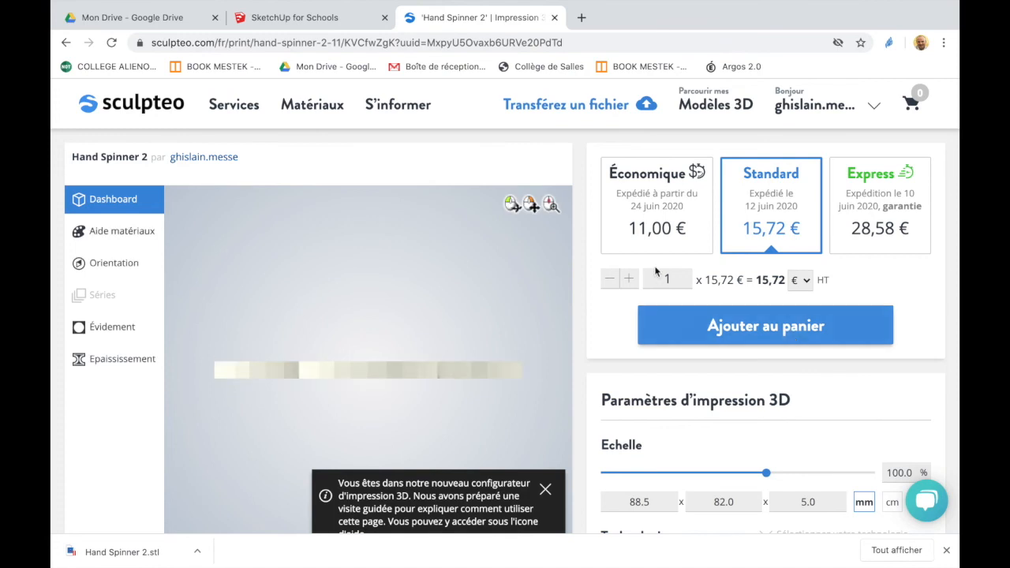
Choose the Économique delivery option for the print and look through the available printing technologies
left_click(673, 224)
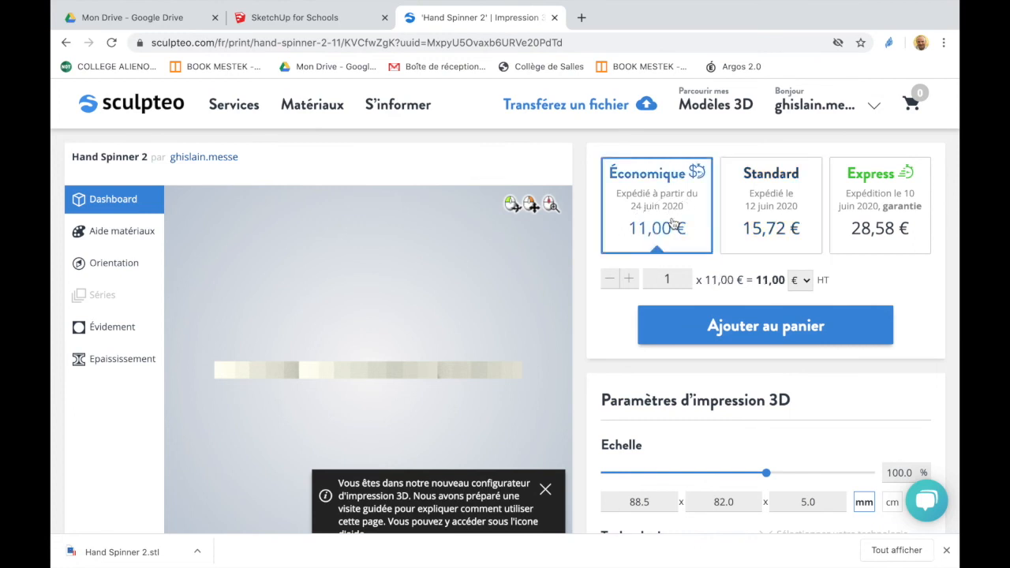
scroll(665, 373, "down", 3)
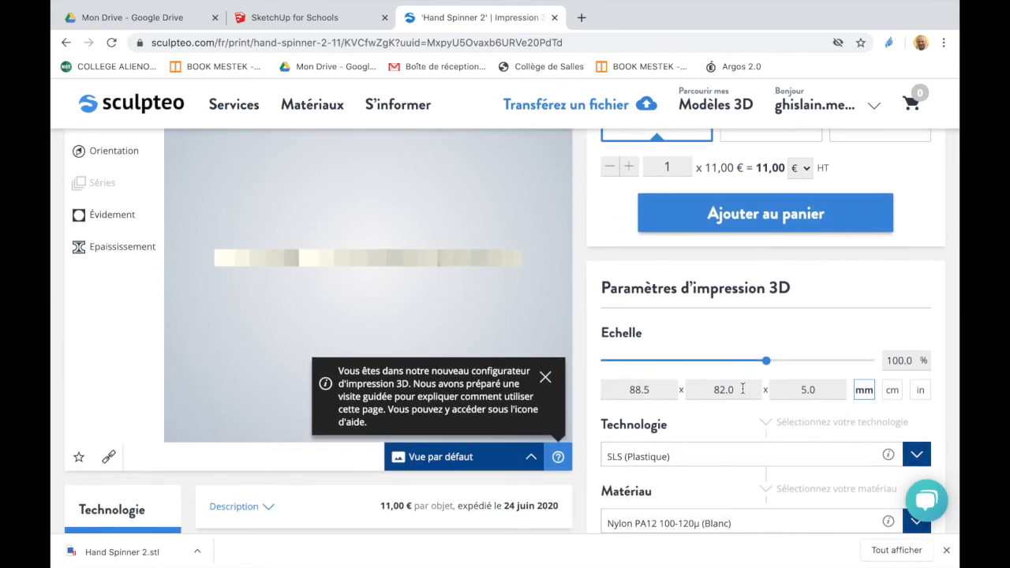
scroll(658, 448, "down", 2)
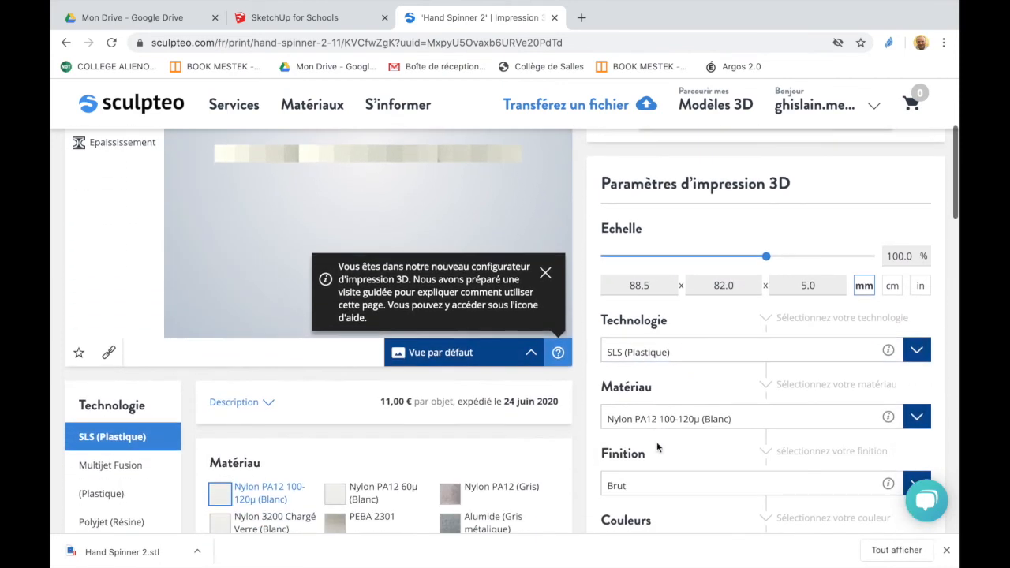
left_click(685, 361)
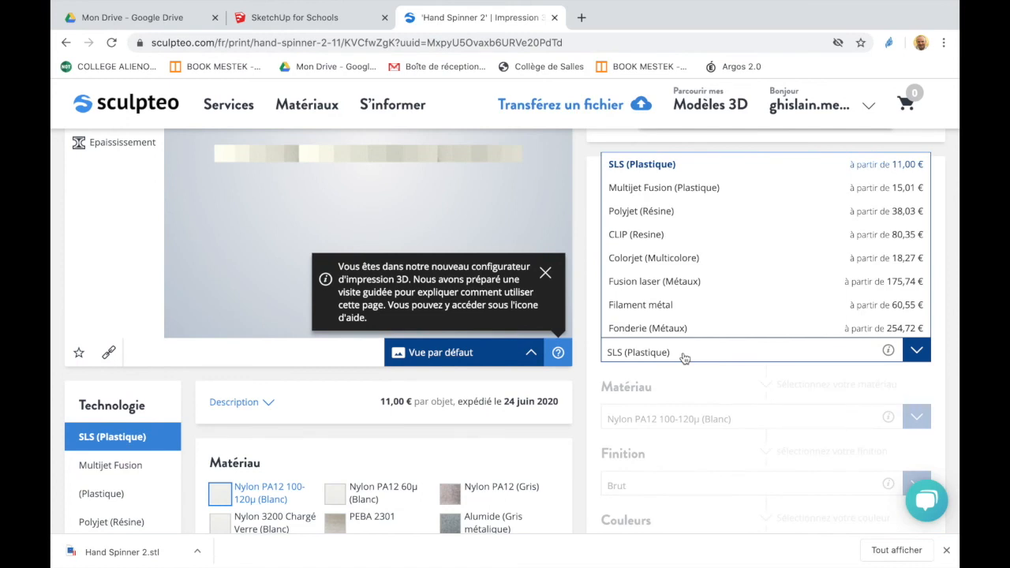
left_click(597, 377)
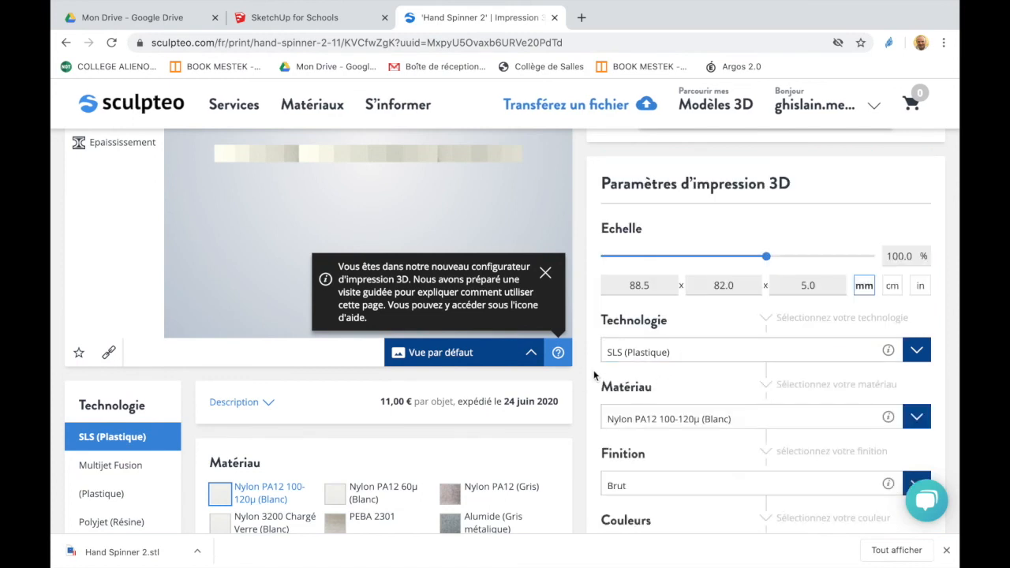
Set the print's finish to Poli
scroll(595, 376, "down", 1)
scroll(594, 376, "down", 3)
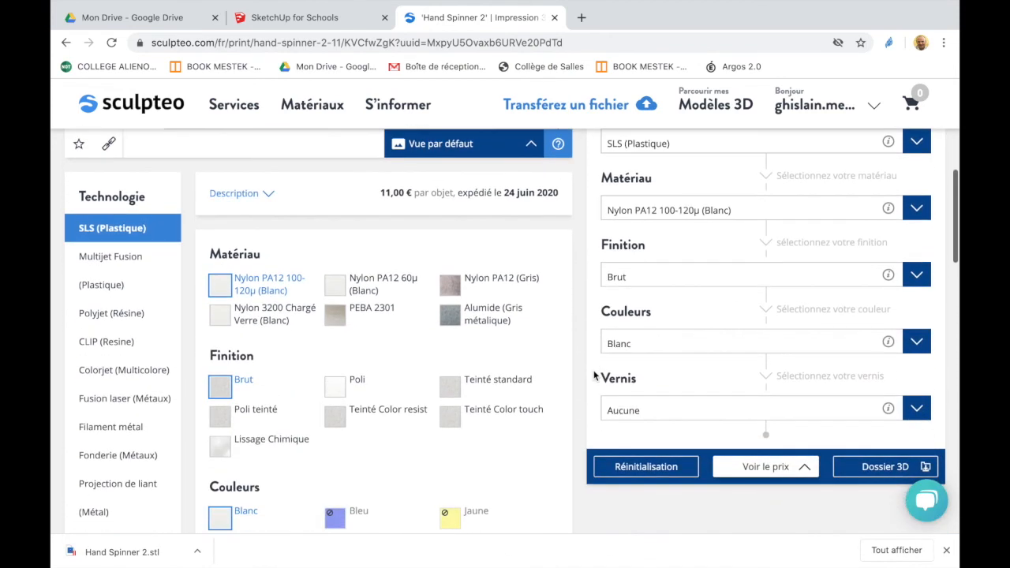
left_click(641, 280)
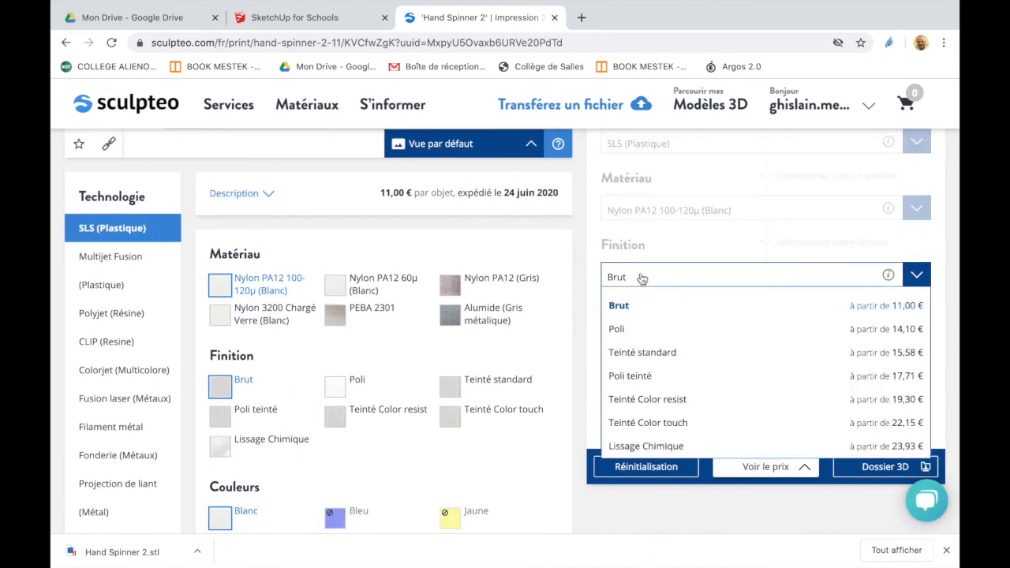
left_click(637, 328)
Review the updated delivery prices and the material, finish and colour options for the polished print
scroll(570, 323, "up", 2)
scroll(570, 329, "up", 4)
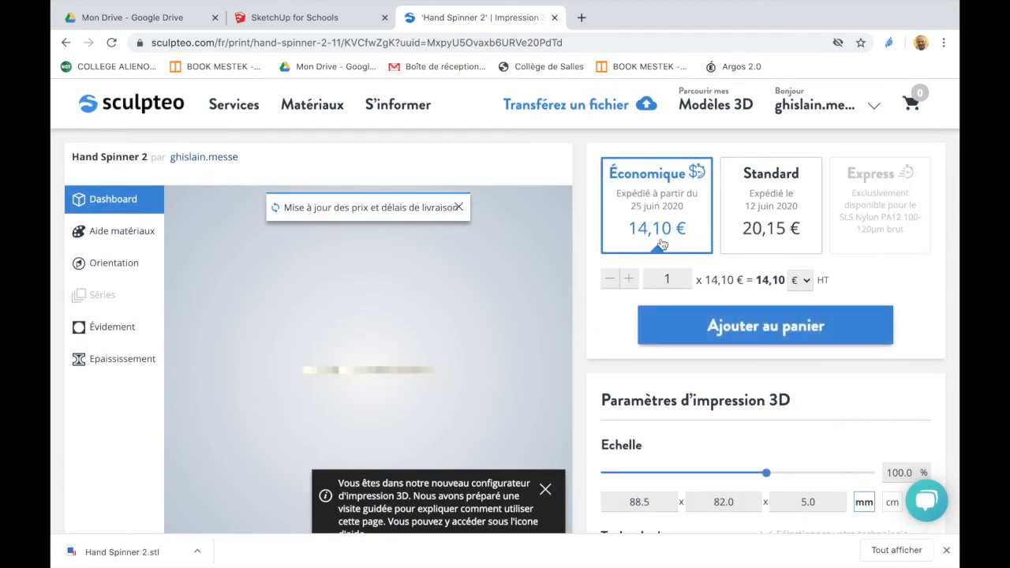
scroll(594, 329, "down", 5)
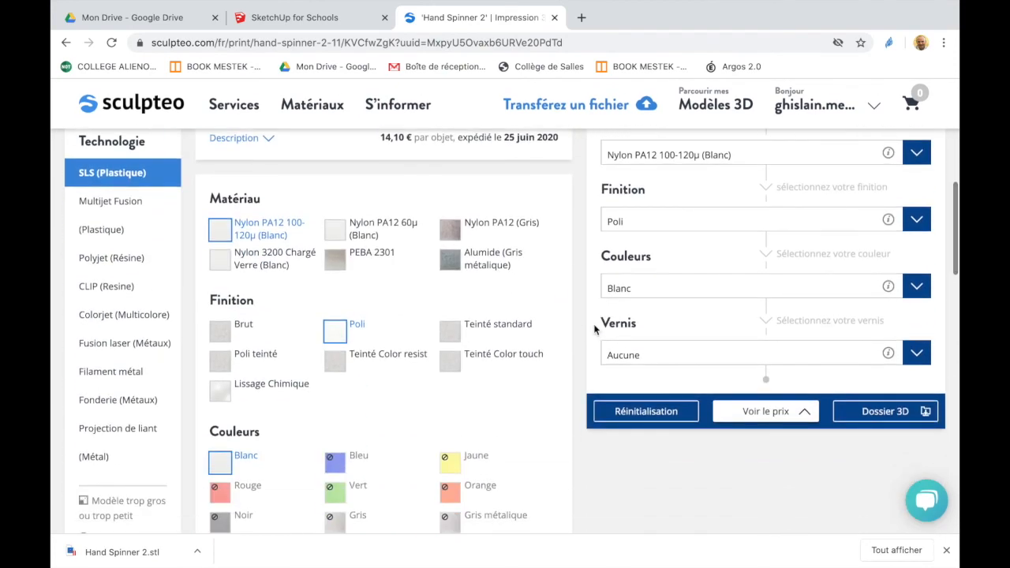
scroll(595, 330, "down", 1)
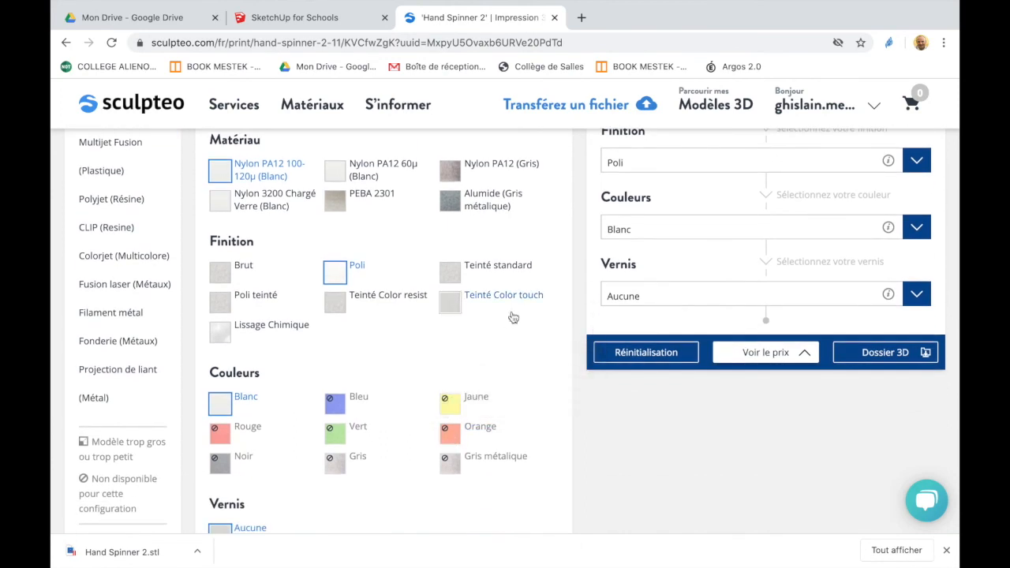
scroll(513, 317, "up", 1)
scroll(513, 317, "down", 1)
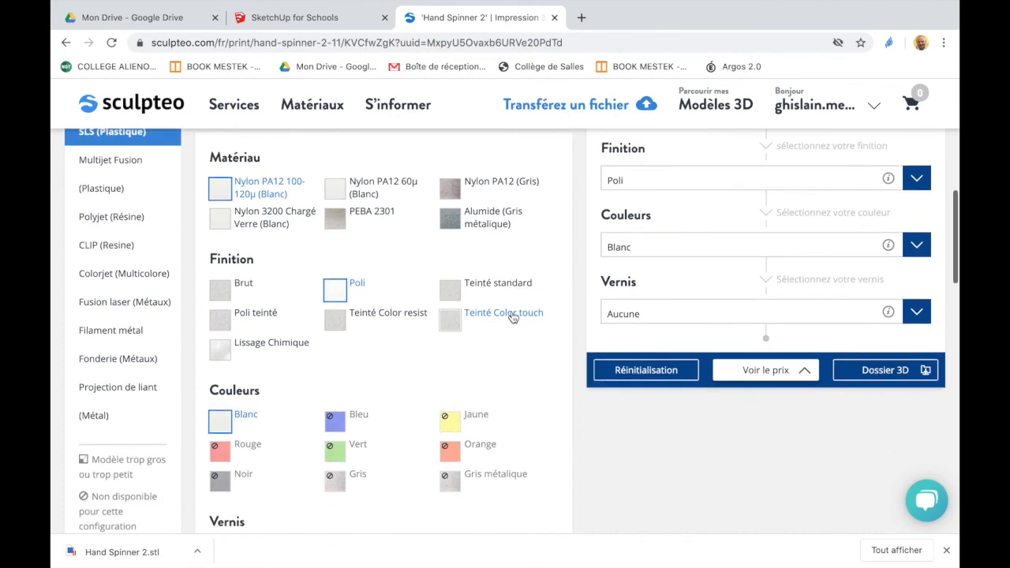
scroll(513, 317, "up", 1)
scroll(513, 317, "up", 7)
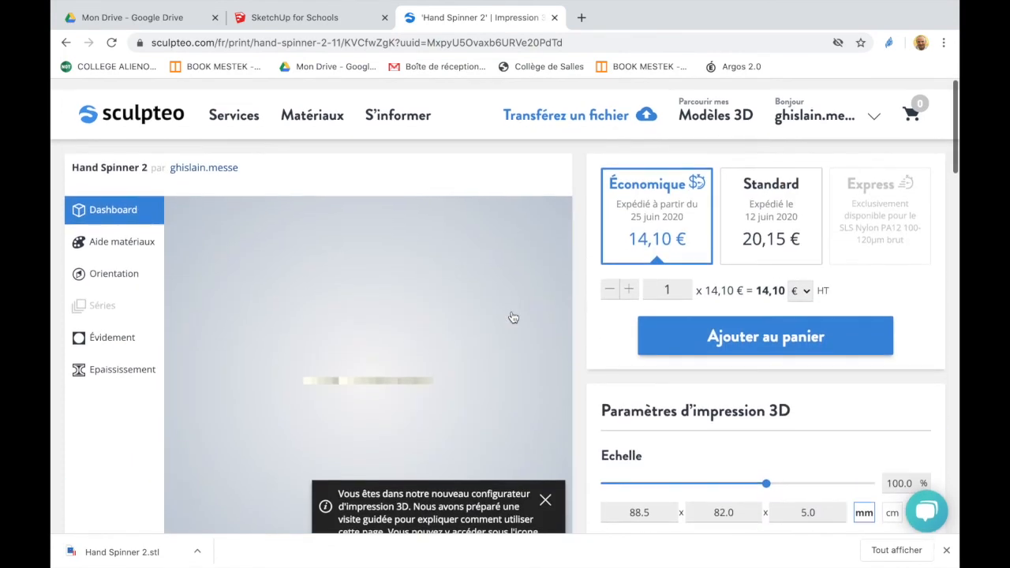